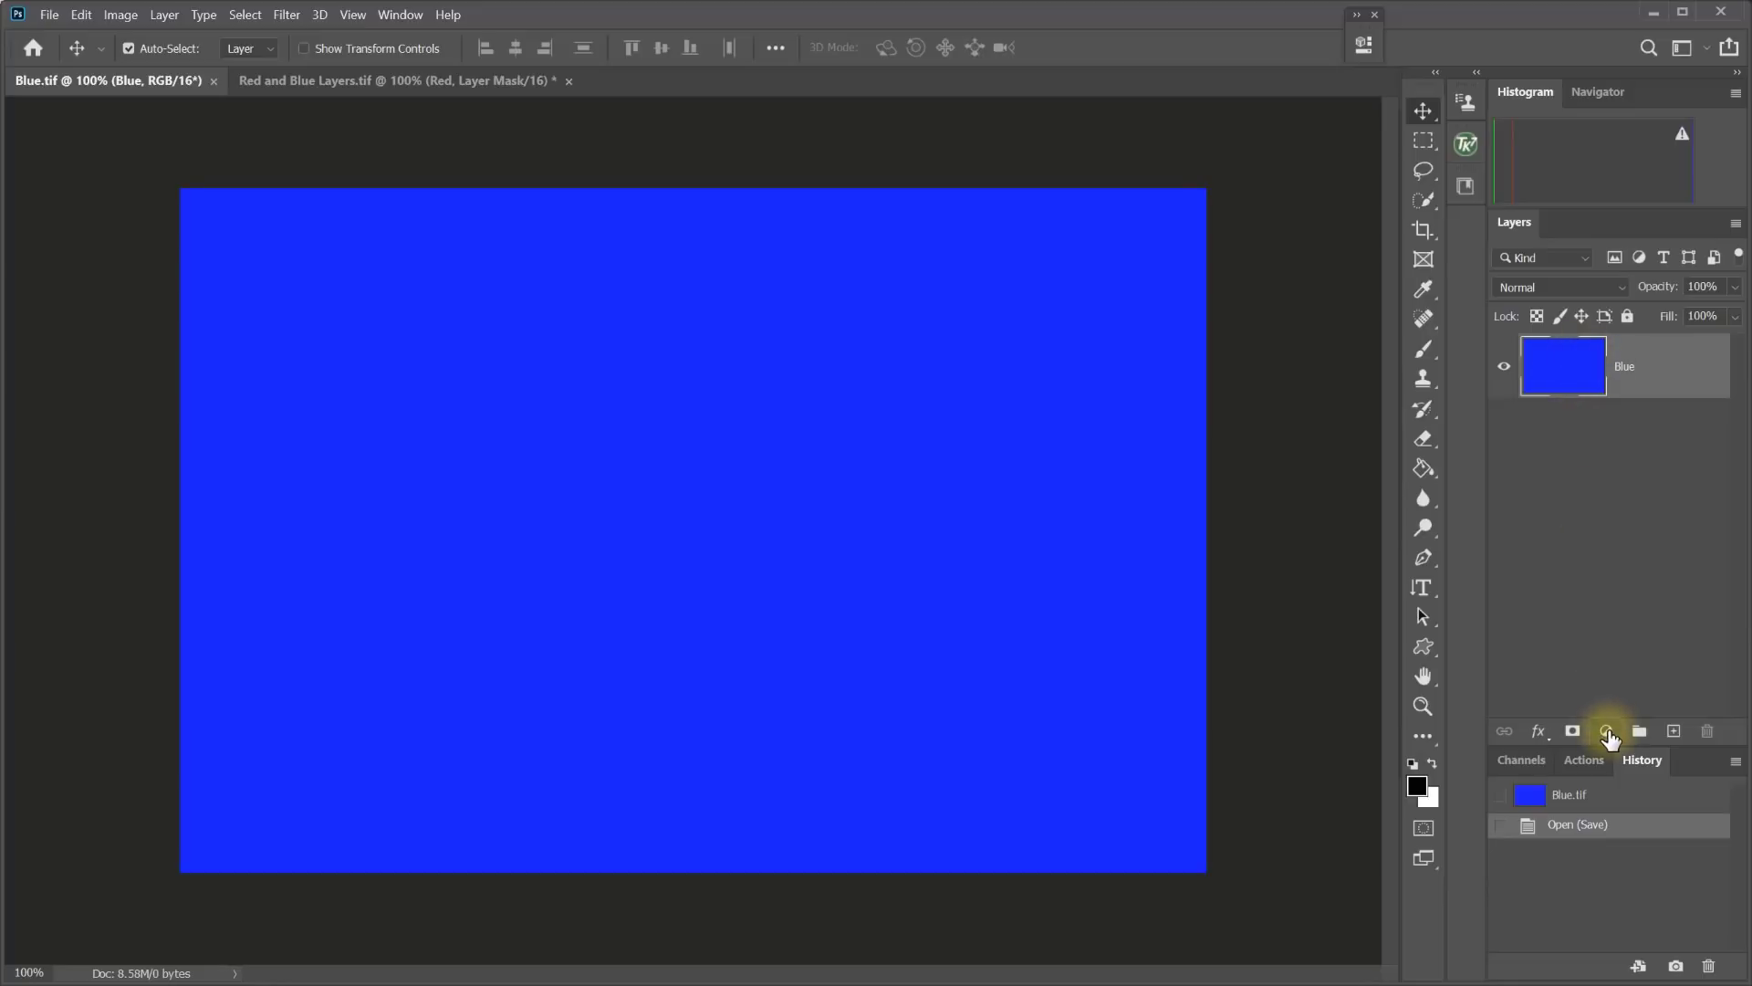
# Add a Hue/Saturation adjustment layer with default zero values above the Blue layer.
pyautogui.click(1606, 732)
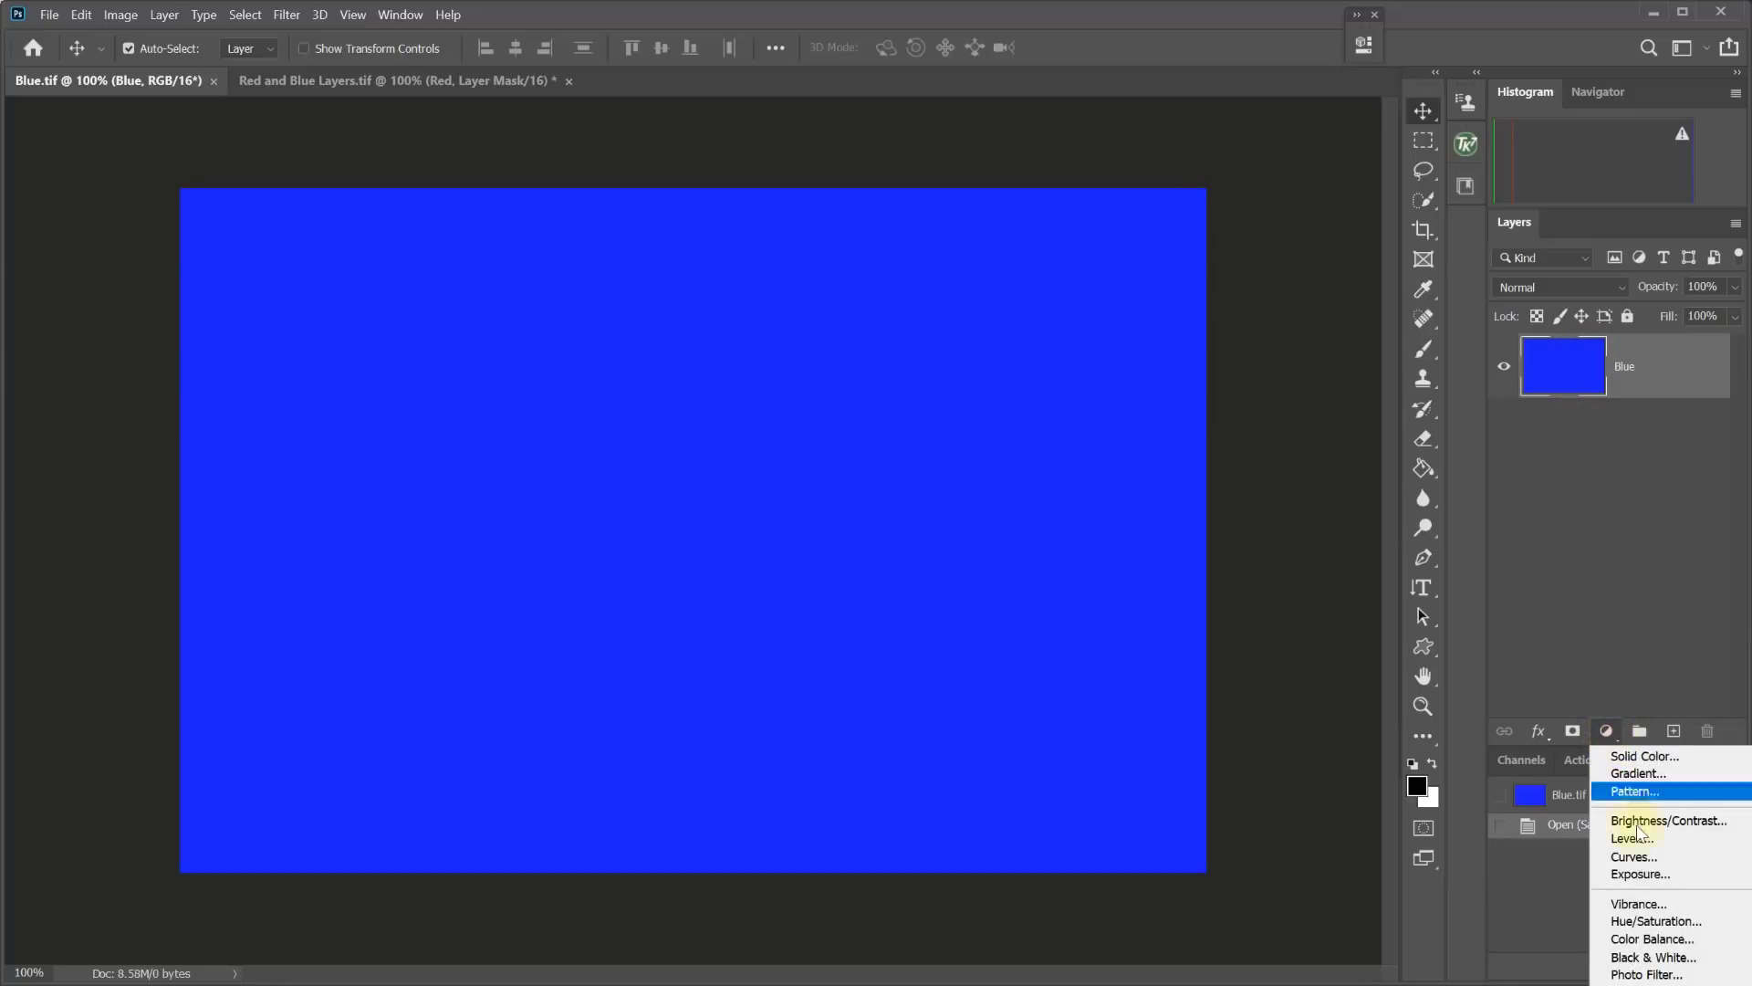
pyautogui.click(1634, 921)
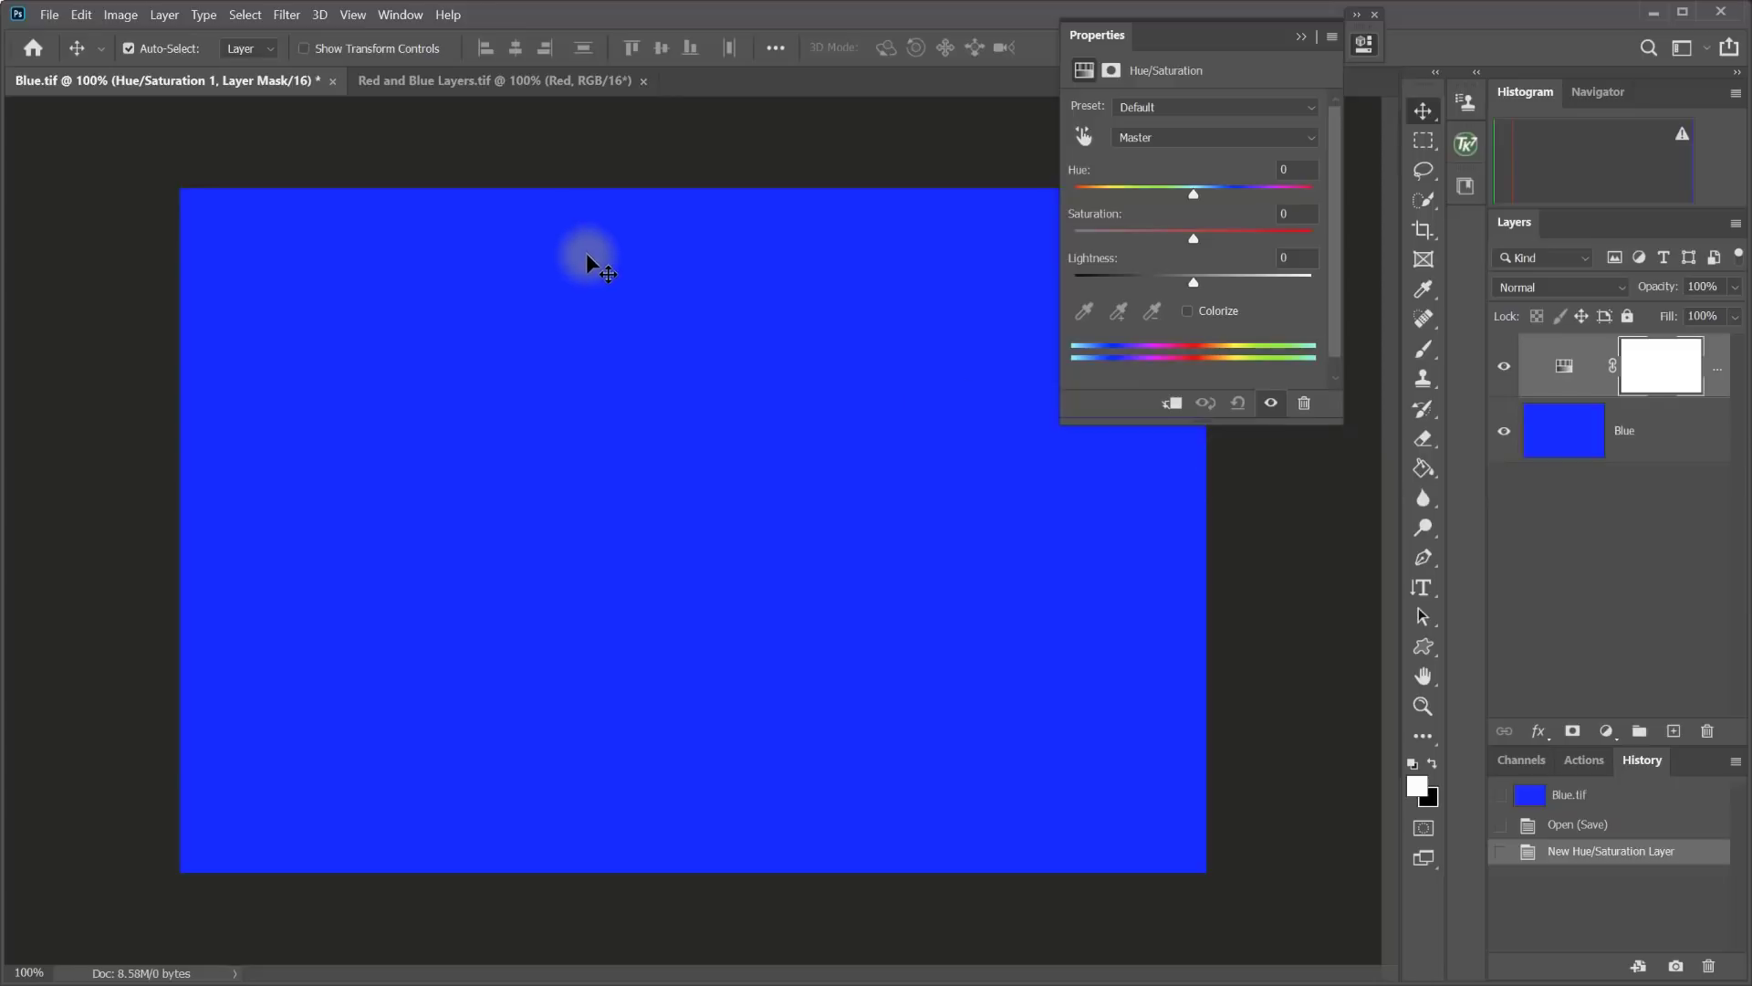
# Delete the Hue/Saturation 1 layer mask from the mask thumbnail's right-click menu.
pyautogui.click(166, 16)
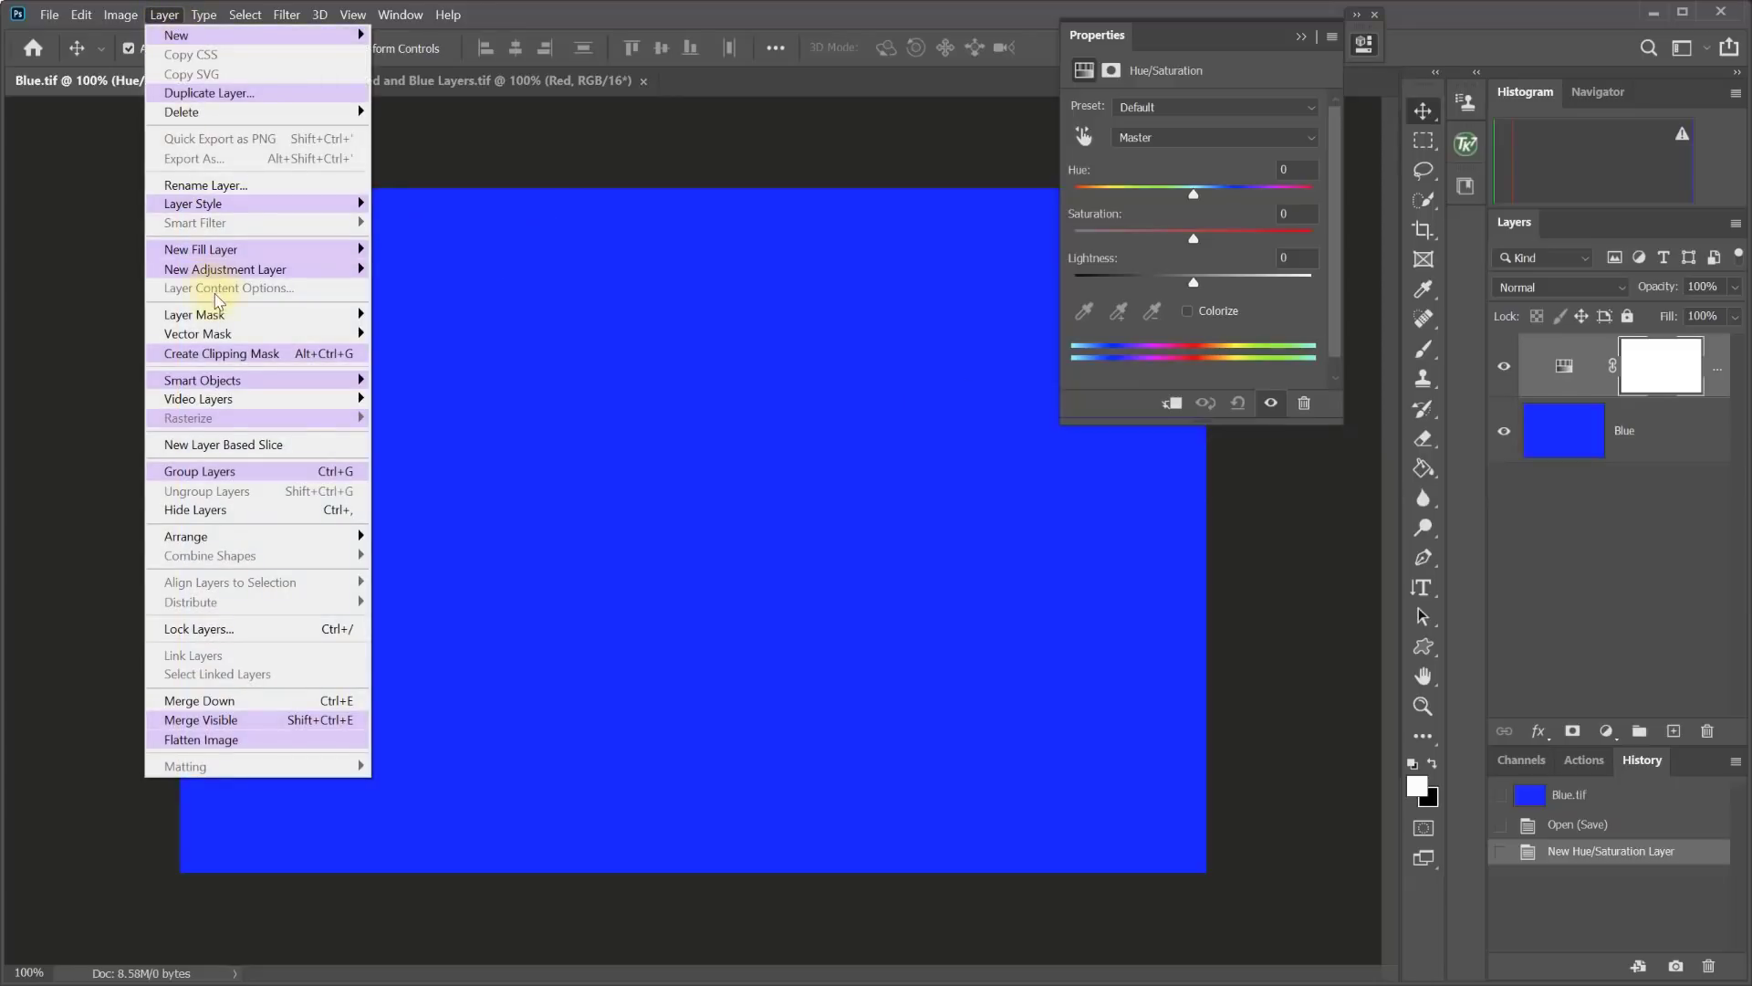
pyautogui.moveTo(216, 319)
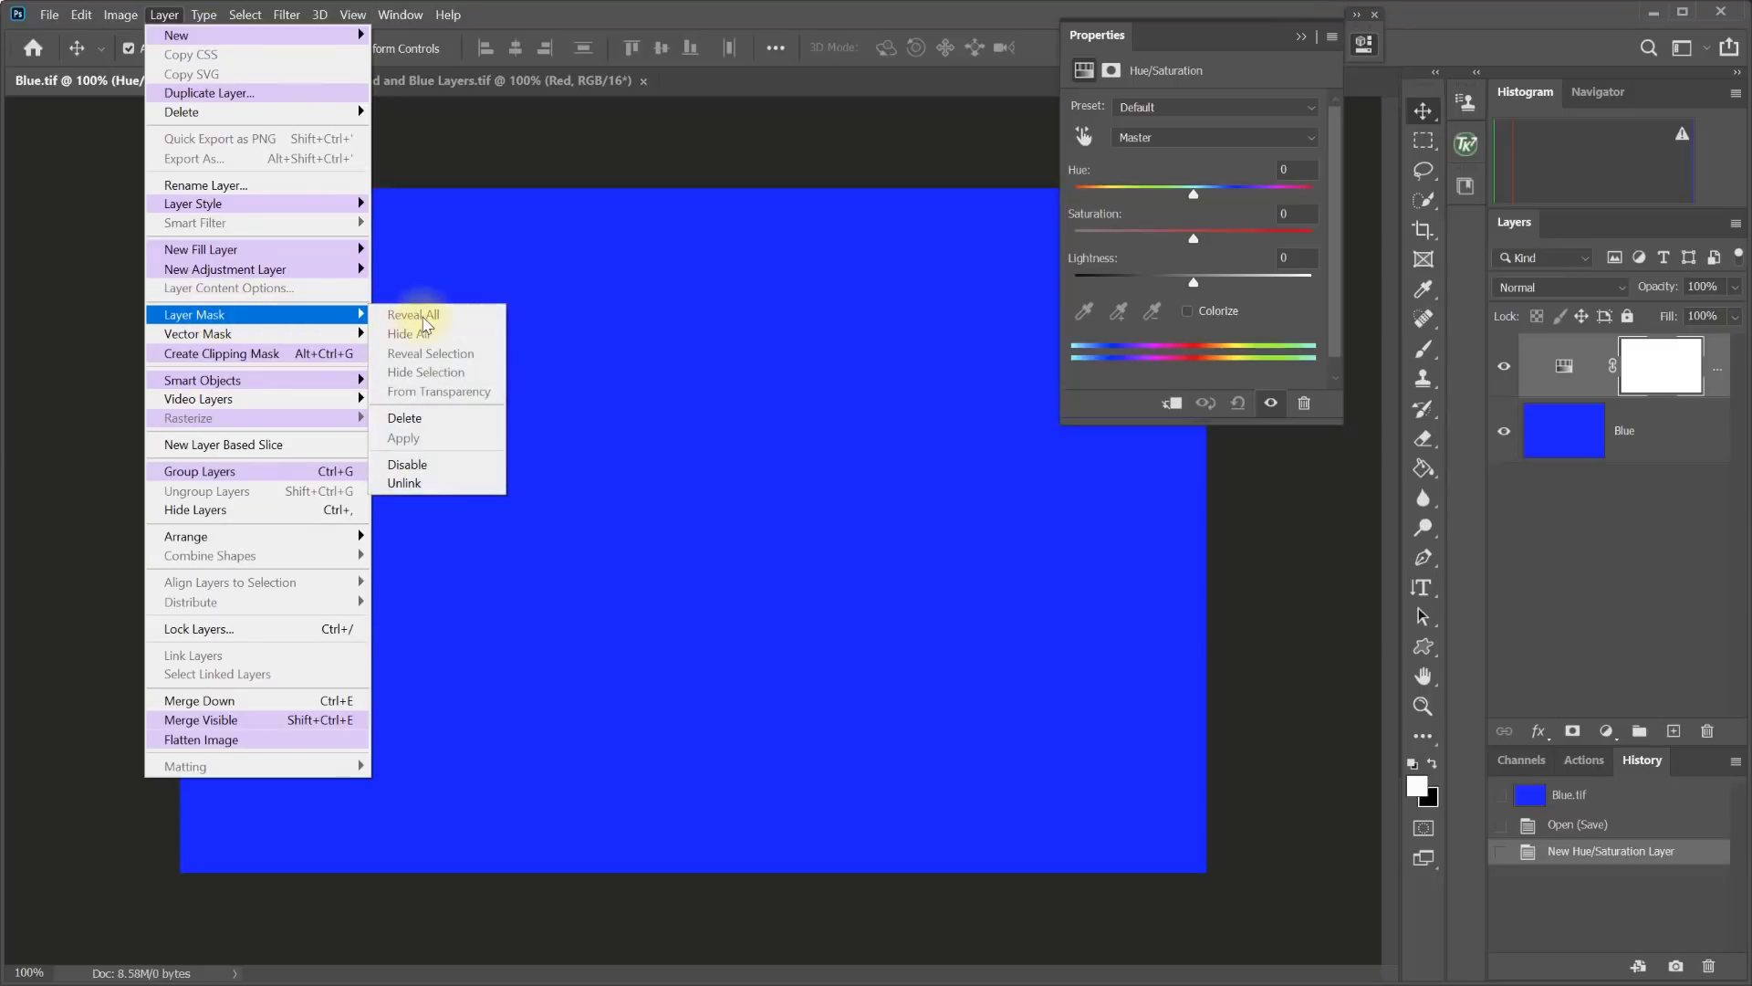
pyautogui.click(534, 123)
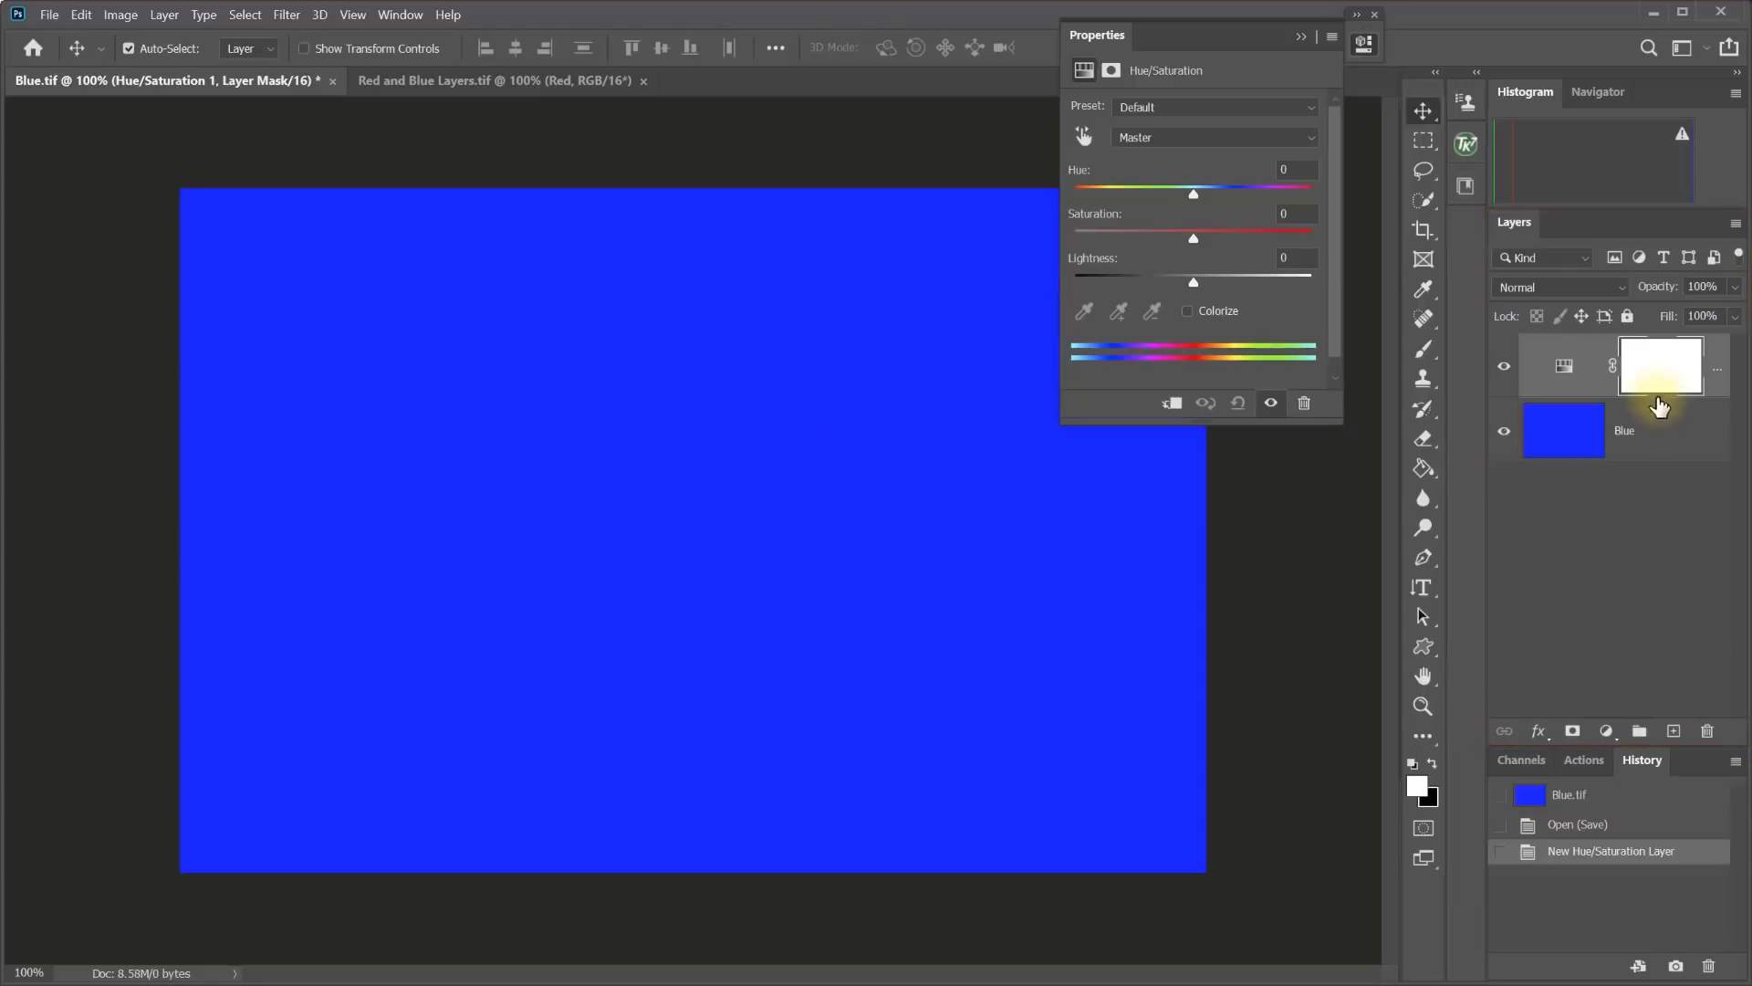
pyautogui.rightClick(1649, 368)
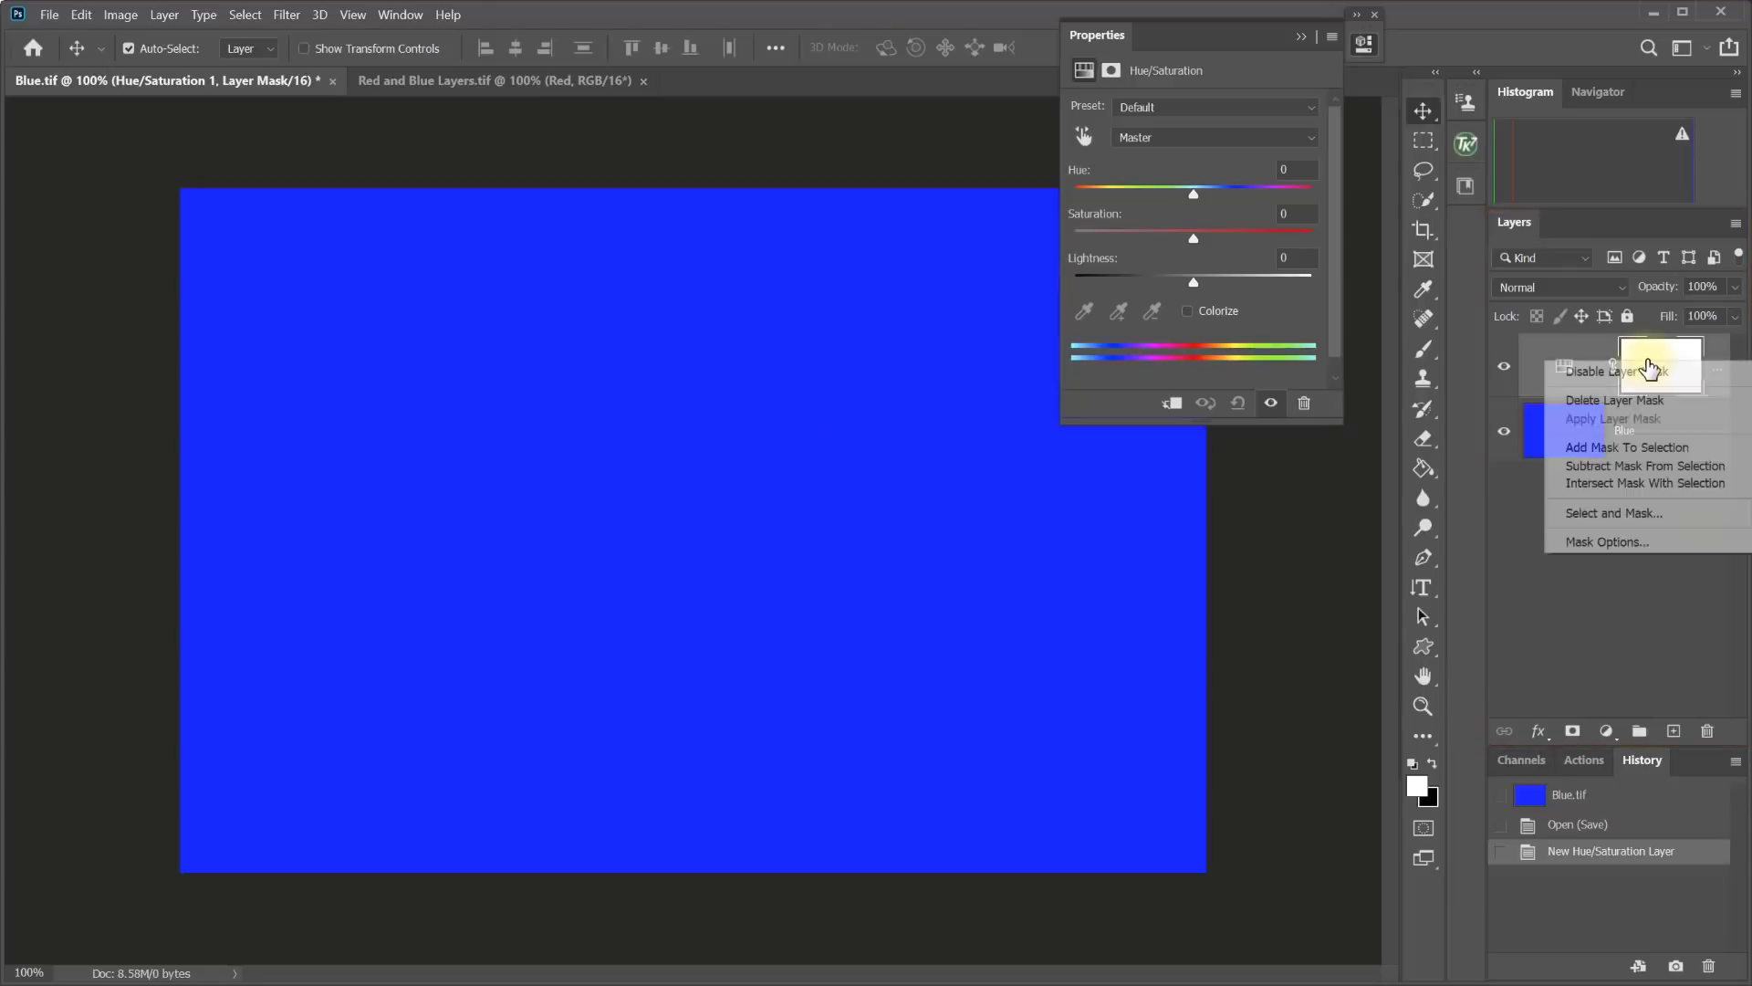
pyautogui.click(1618, 402)
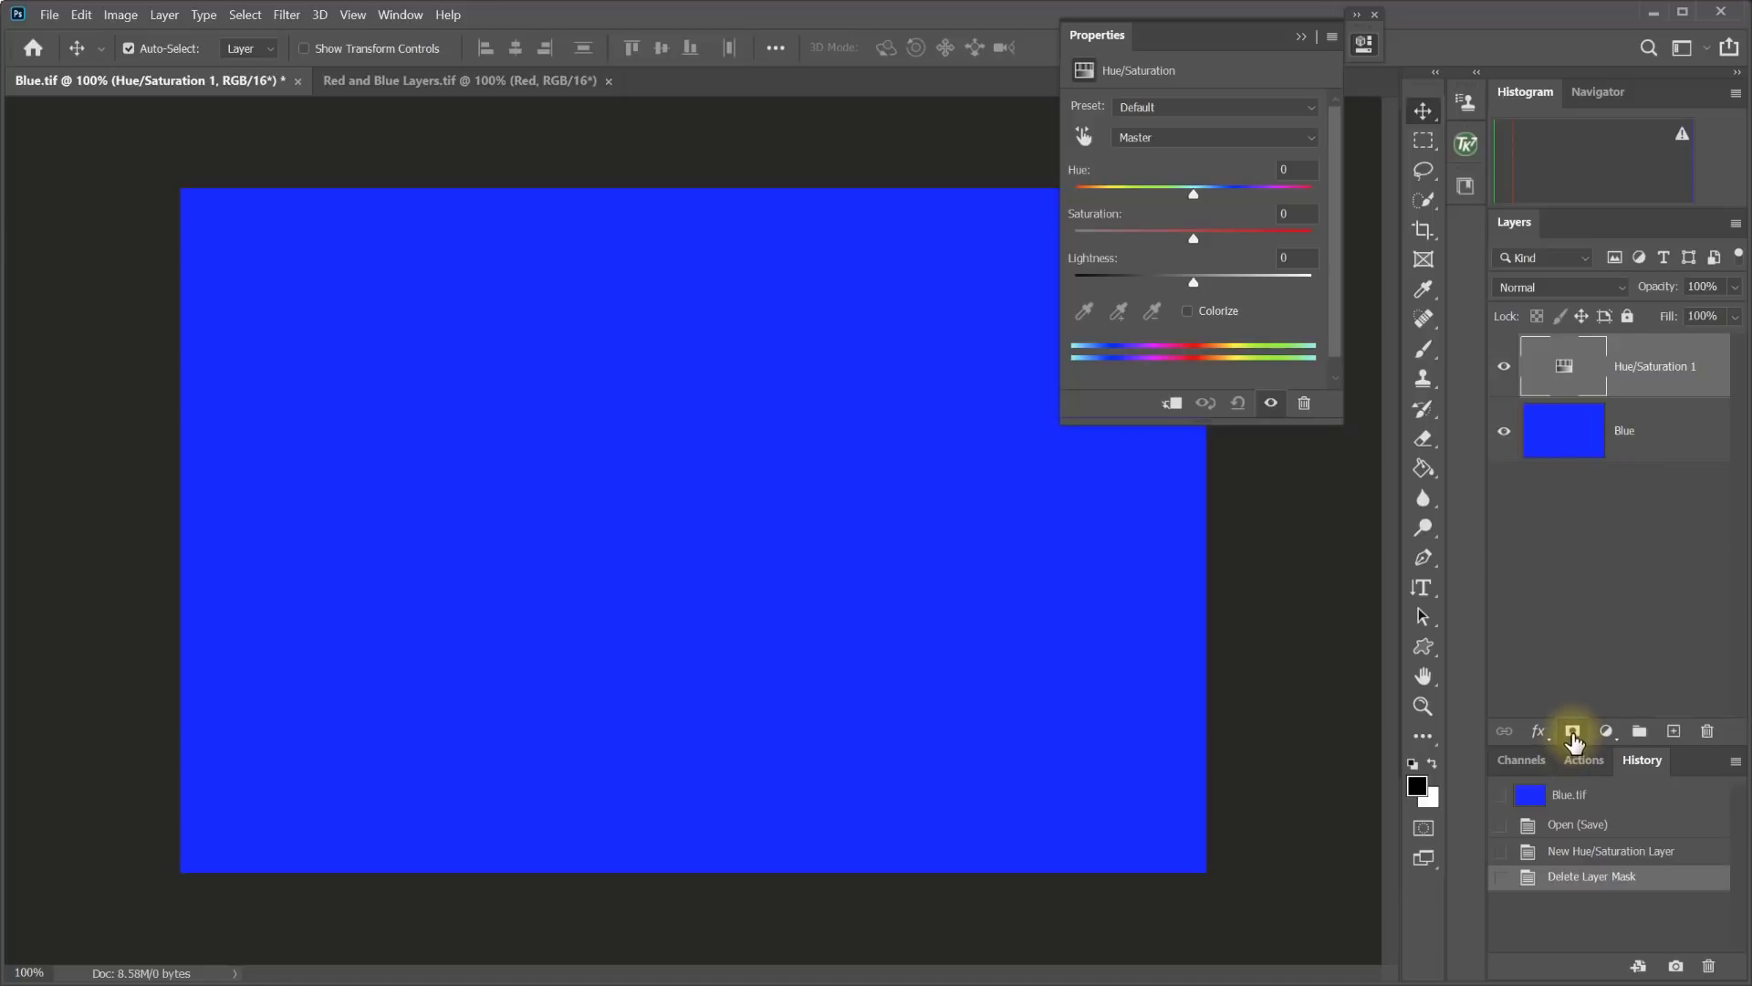
# Add a new white mask to Hue/Saturation 1 and show its 100% density, 0.0 px feather settings.
pyautogui.click(1573, 733)
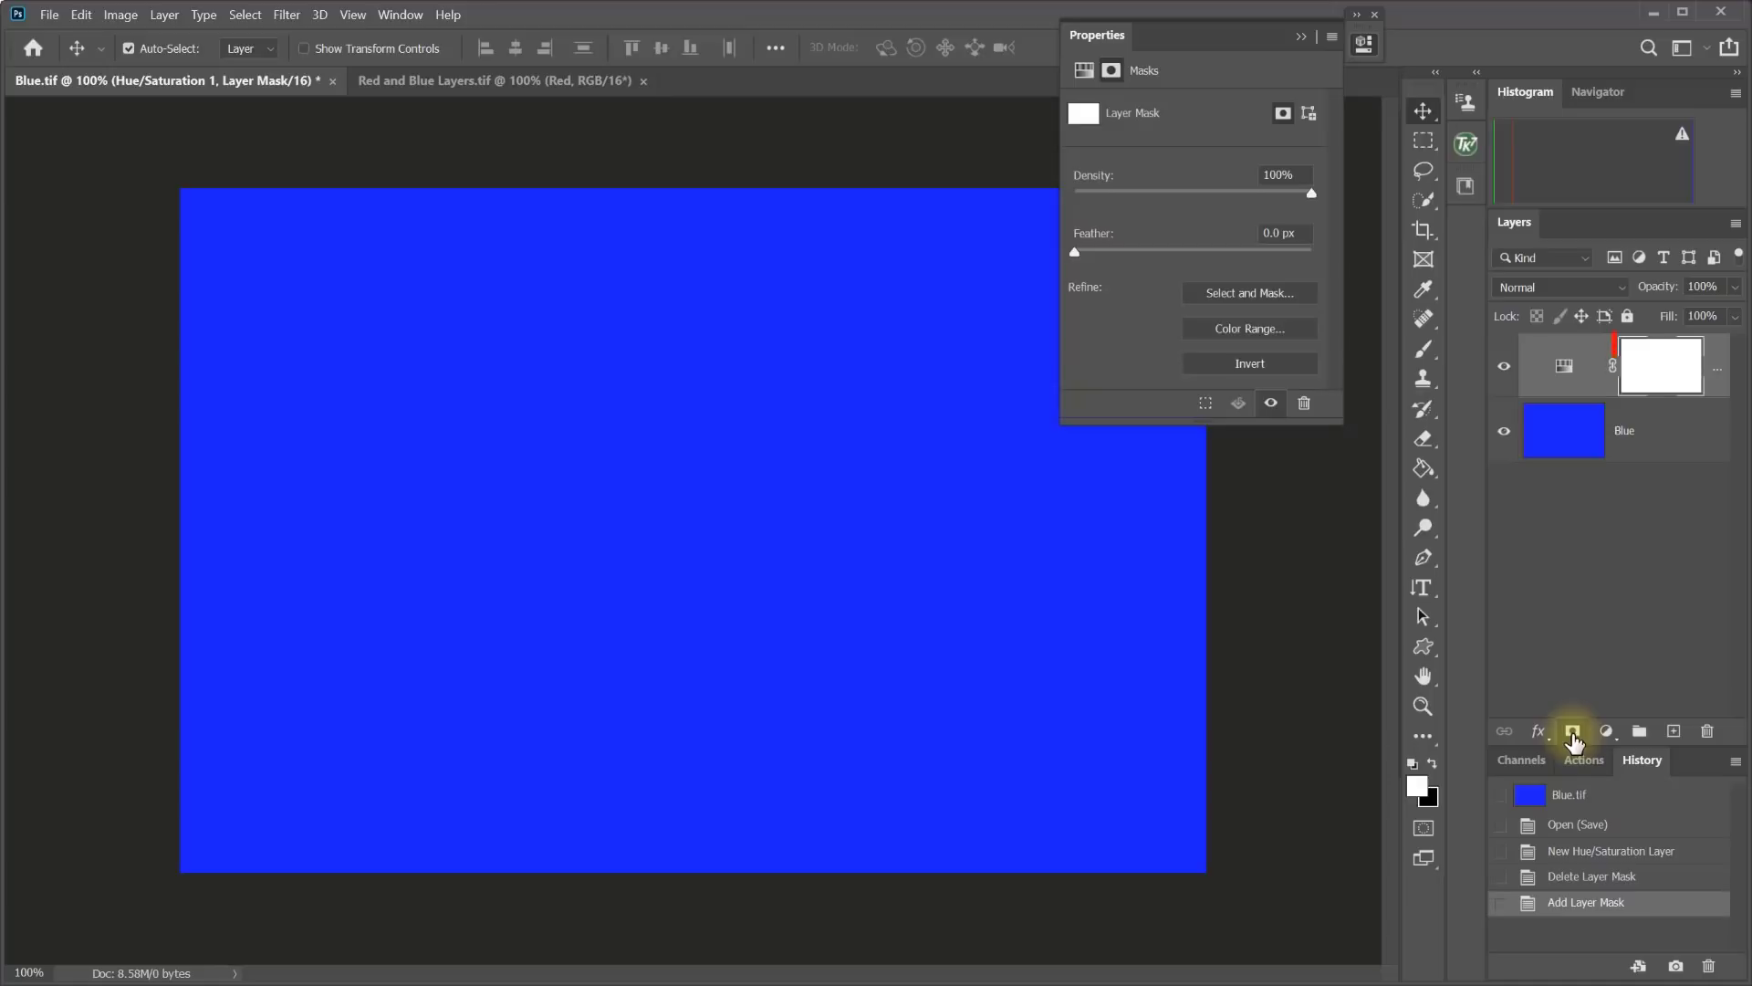
pyautogui.click(1565, 373)
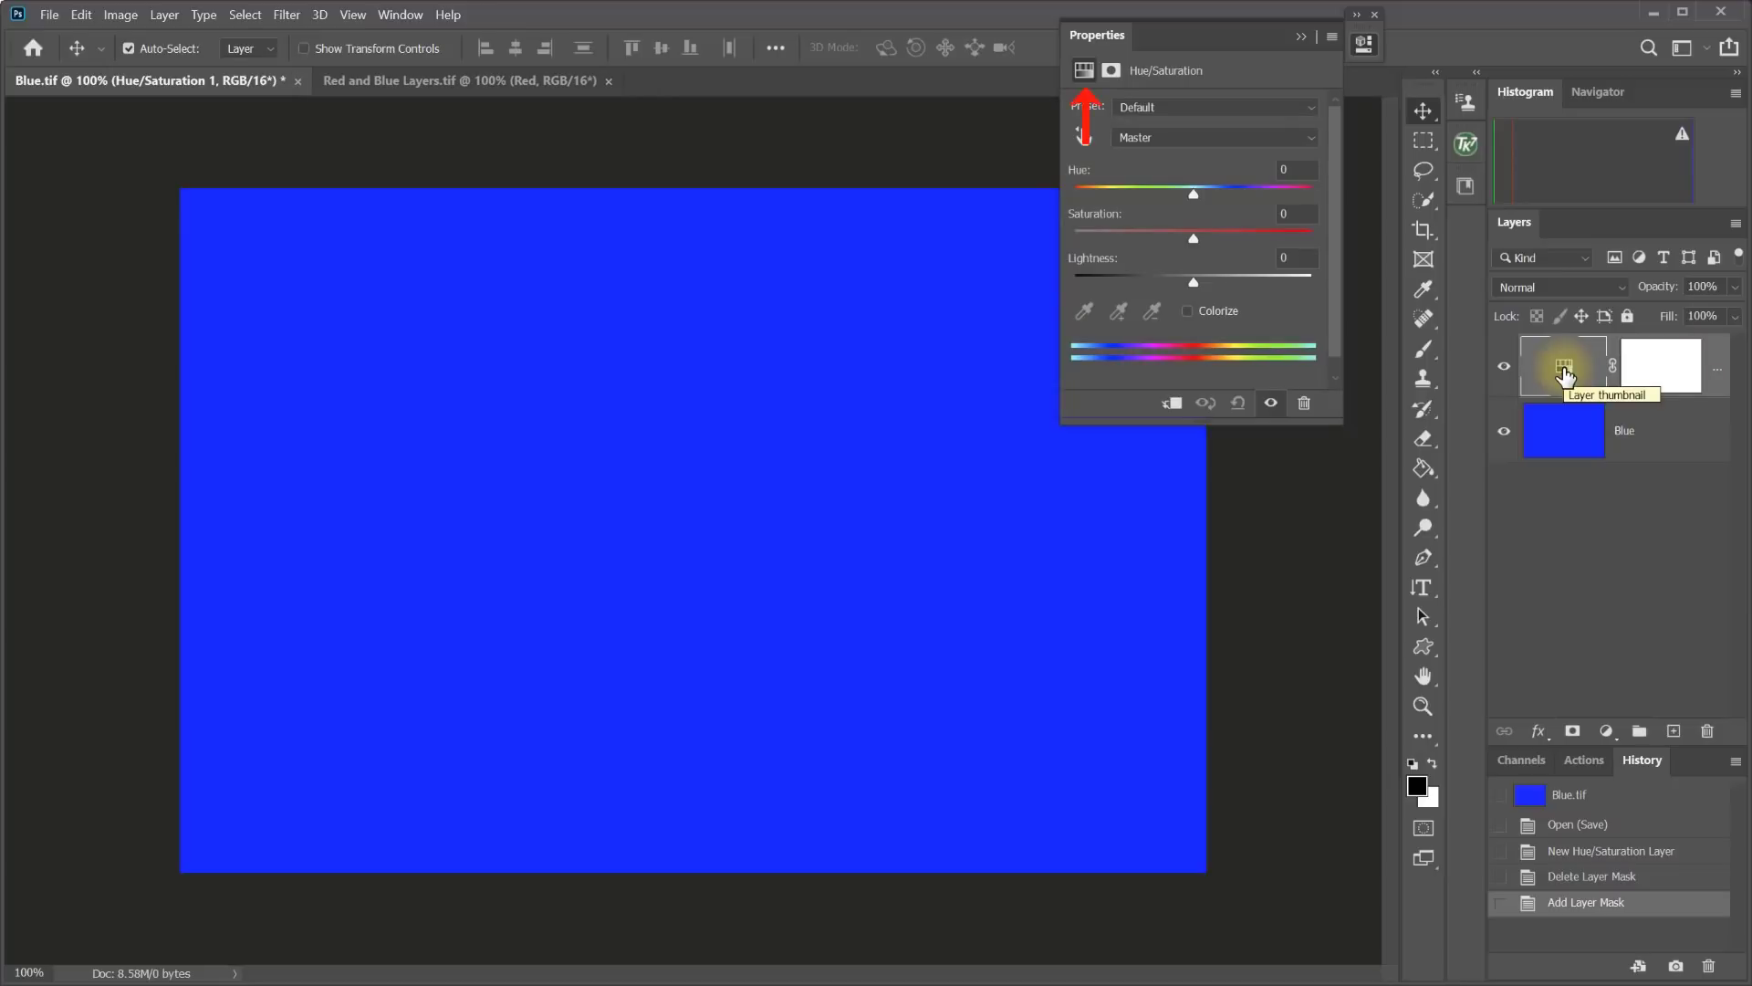
pyautogui.click(1665, 377)
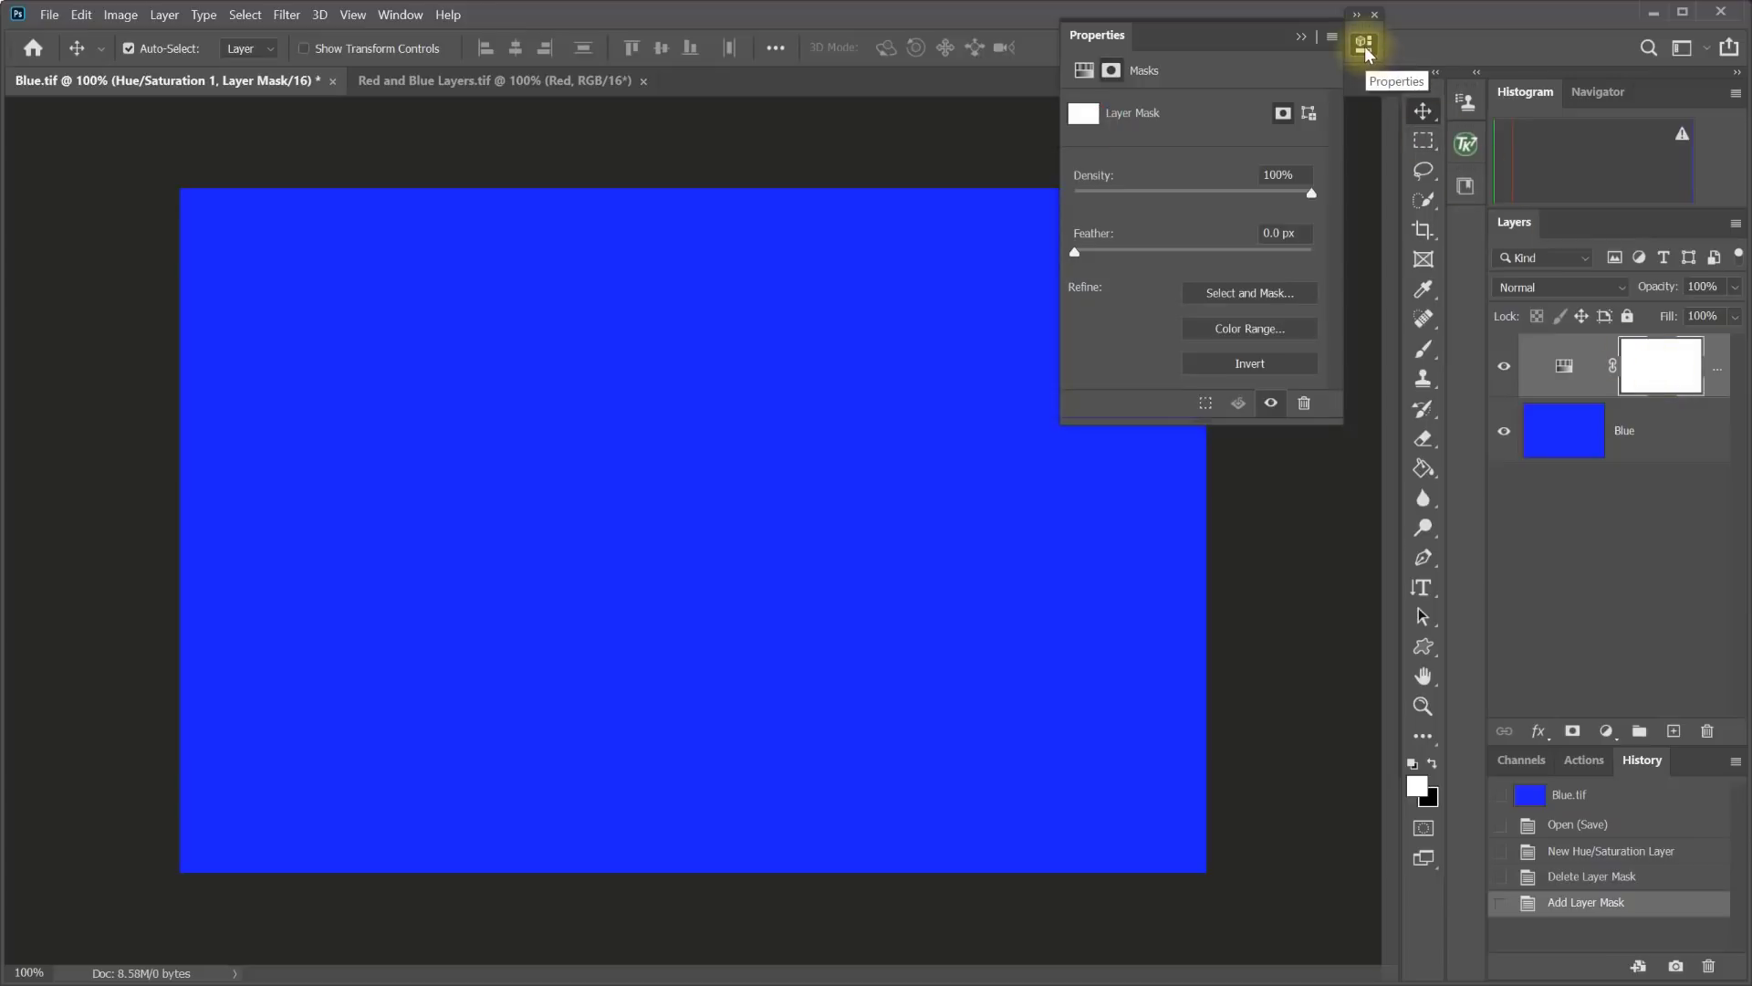
pyautogui.click(1366, 47)
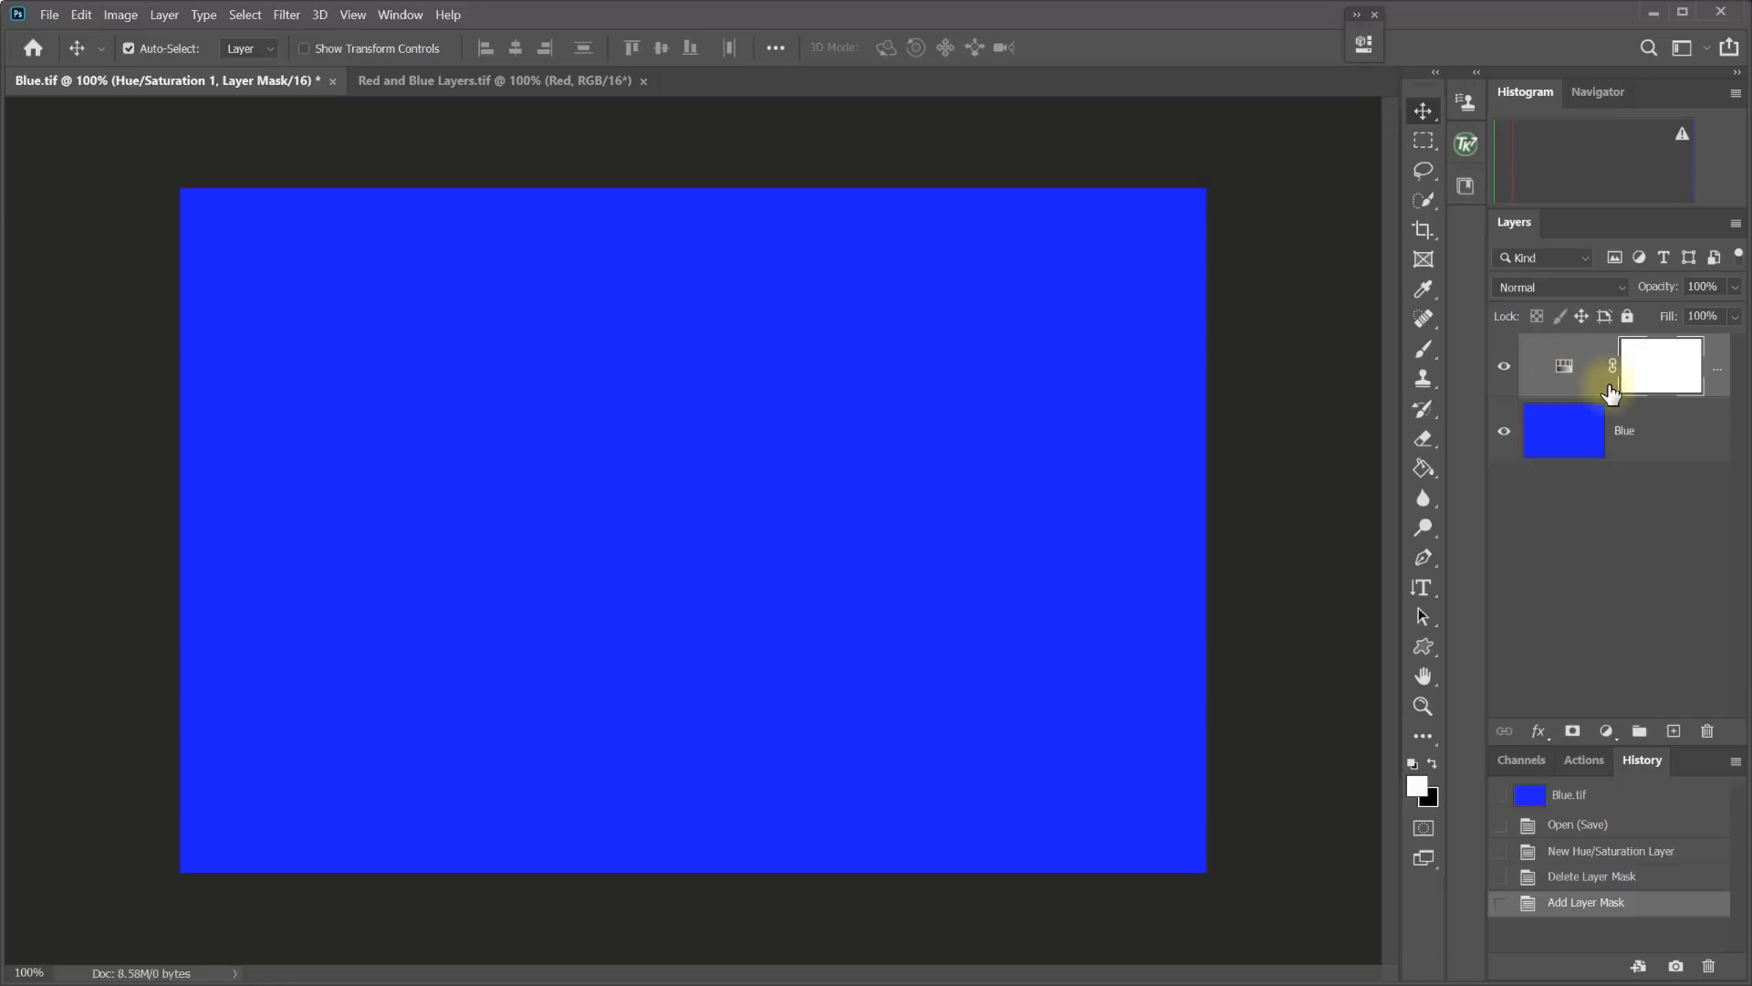
pyautogui.doubleClick(1673, 374)
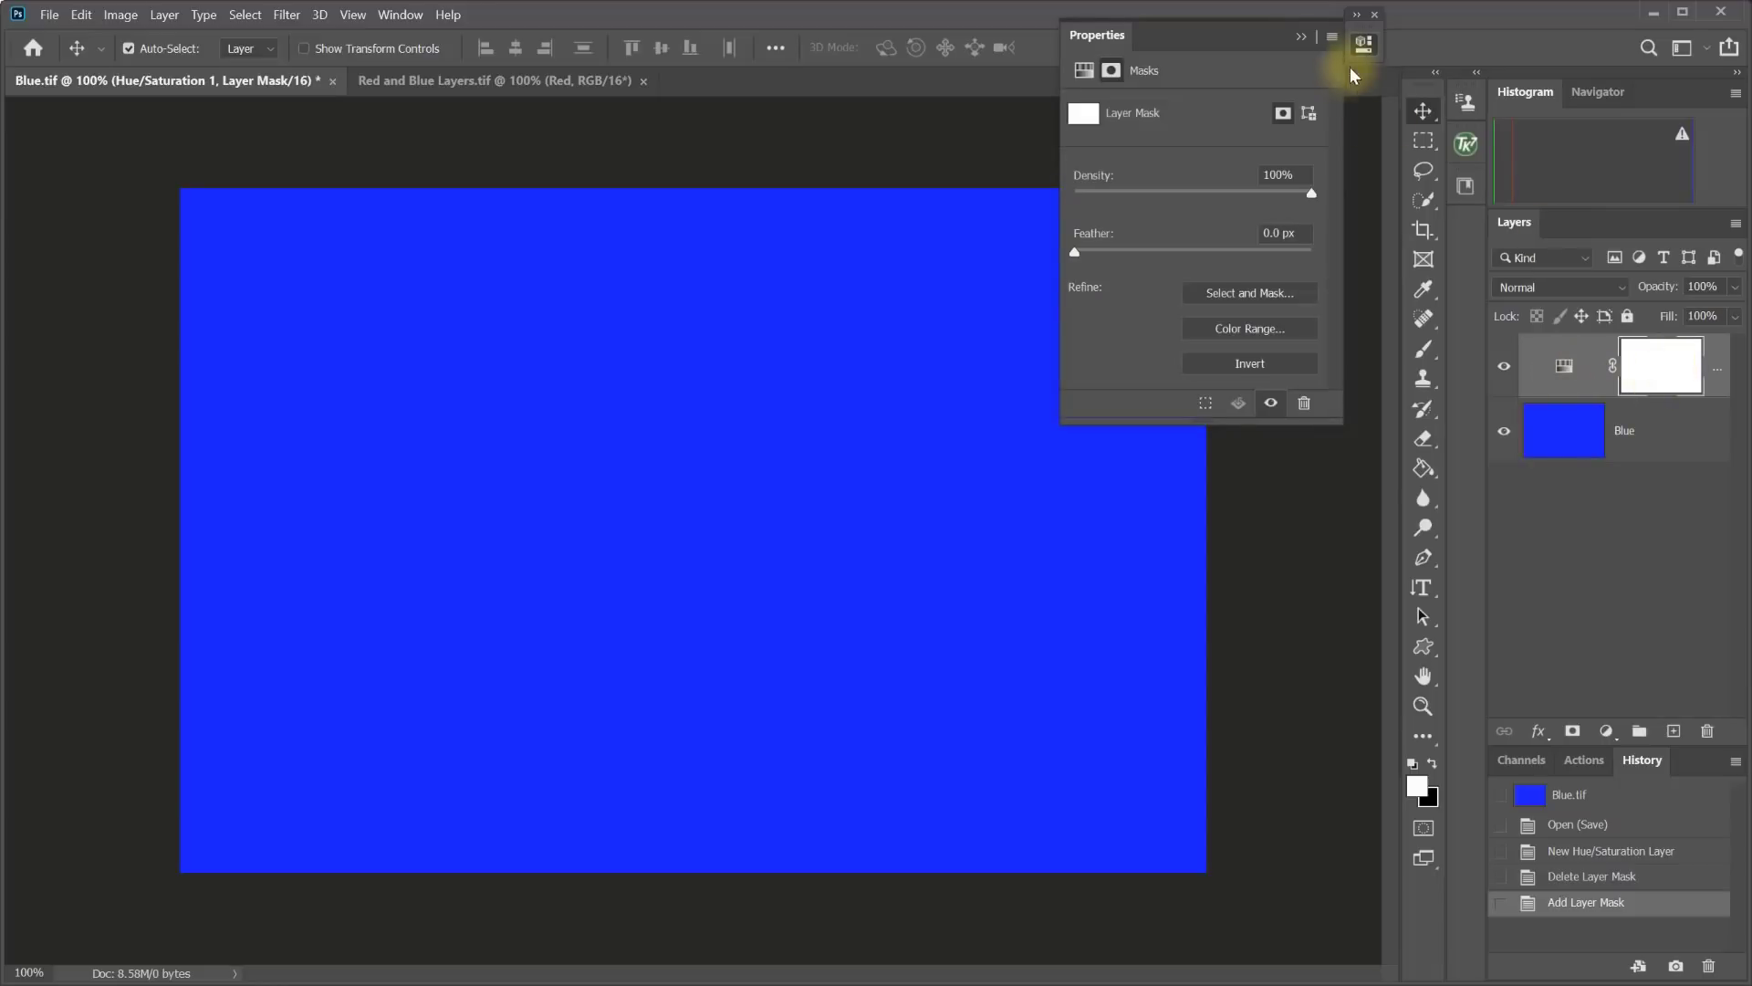
# Give the Blue layer a white layer mask, target that mask, and switch to a size-169 soft brush.
pyautogui.click(1364, 44)
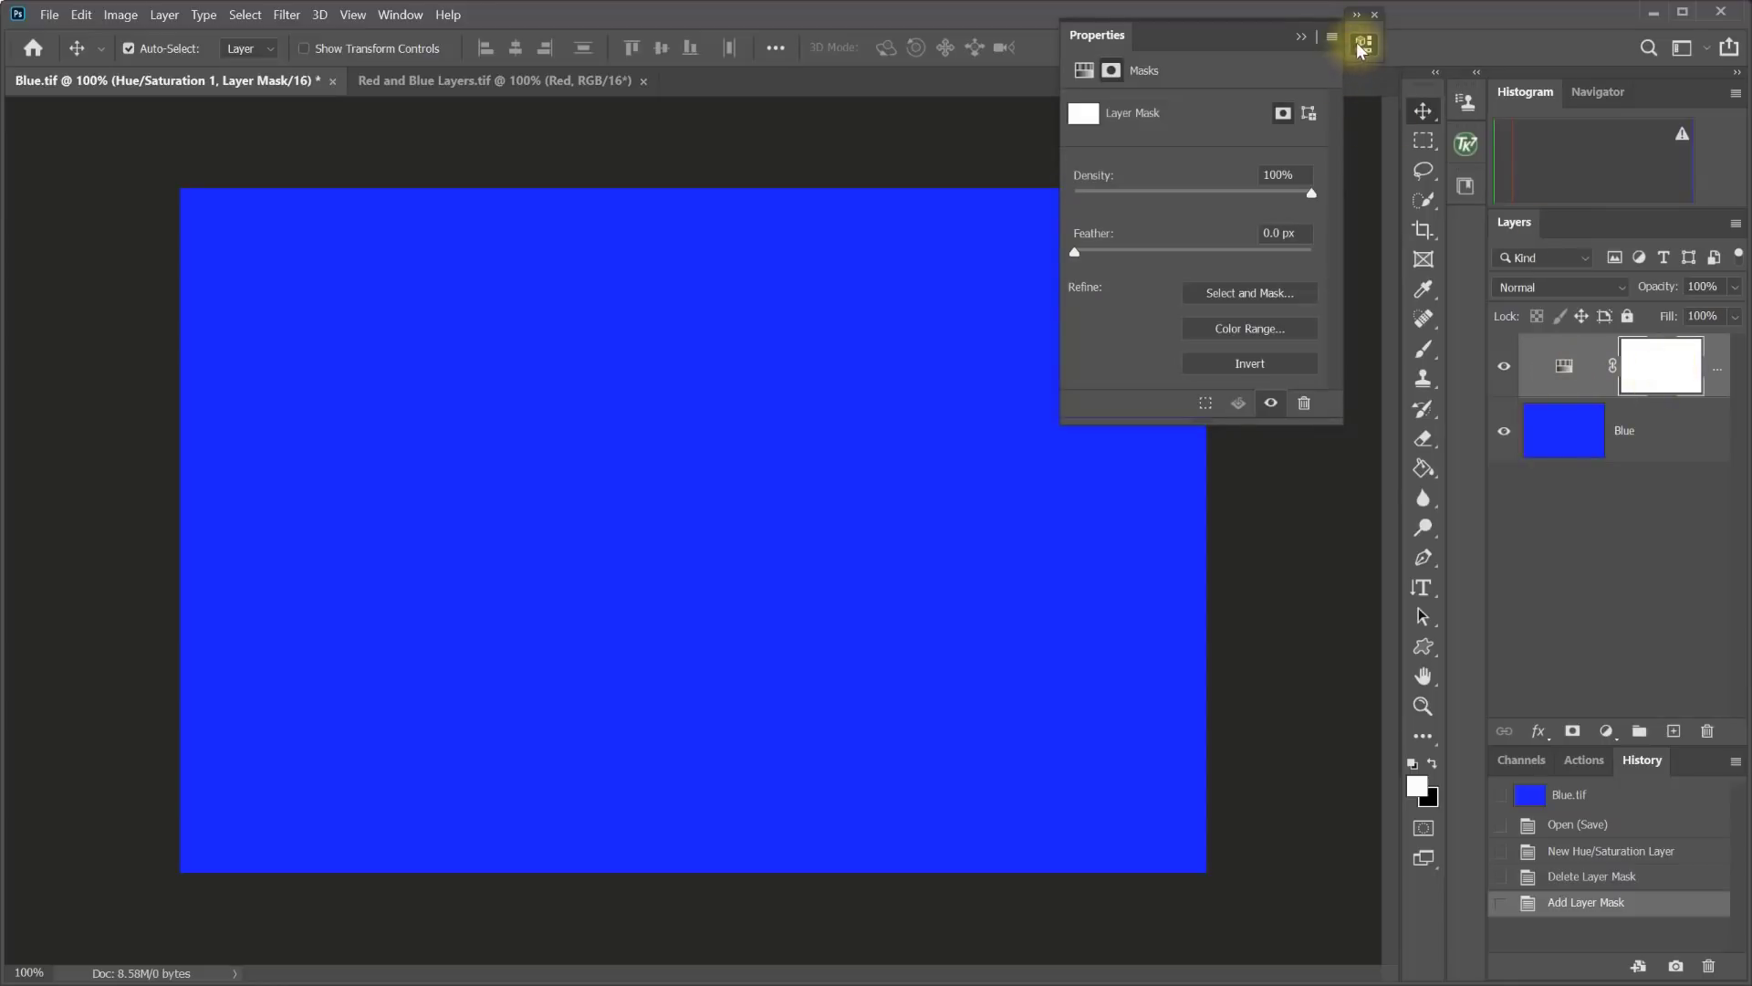
pyautogui.click(1562, 436)
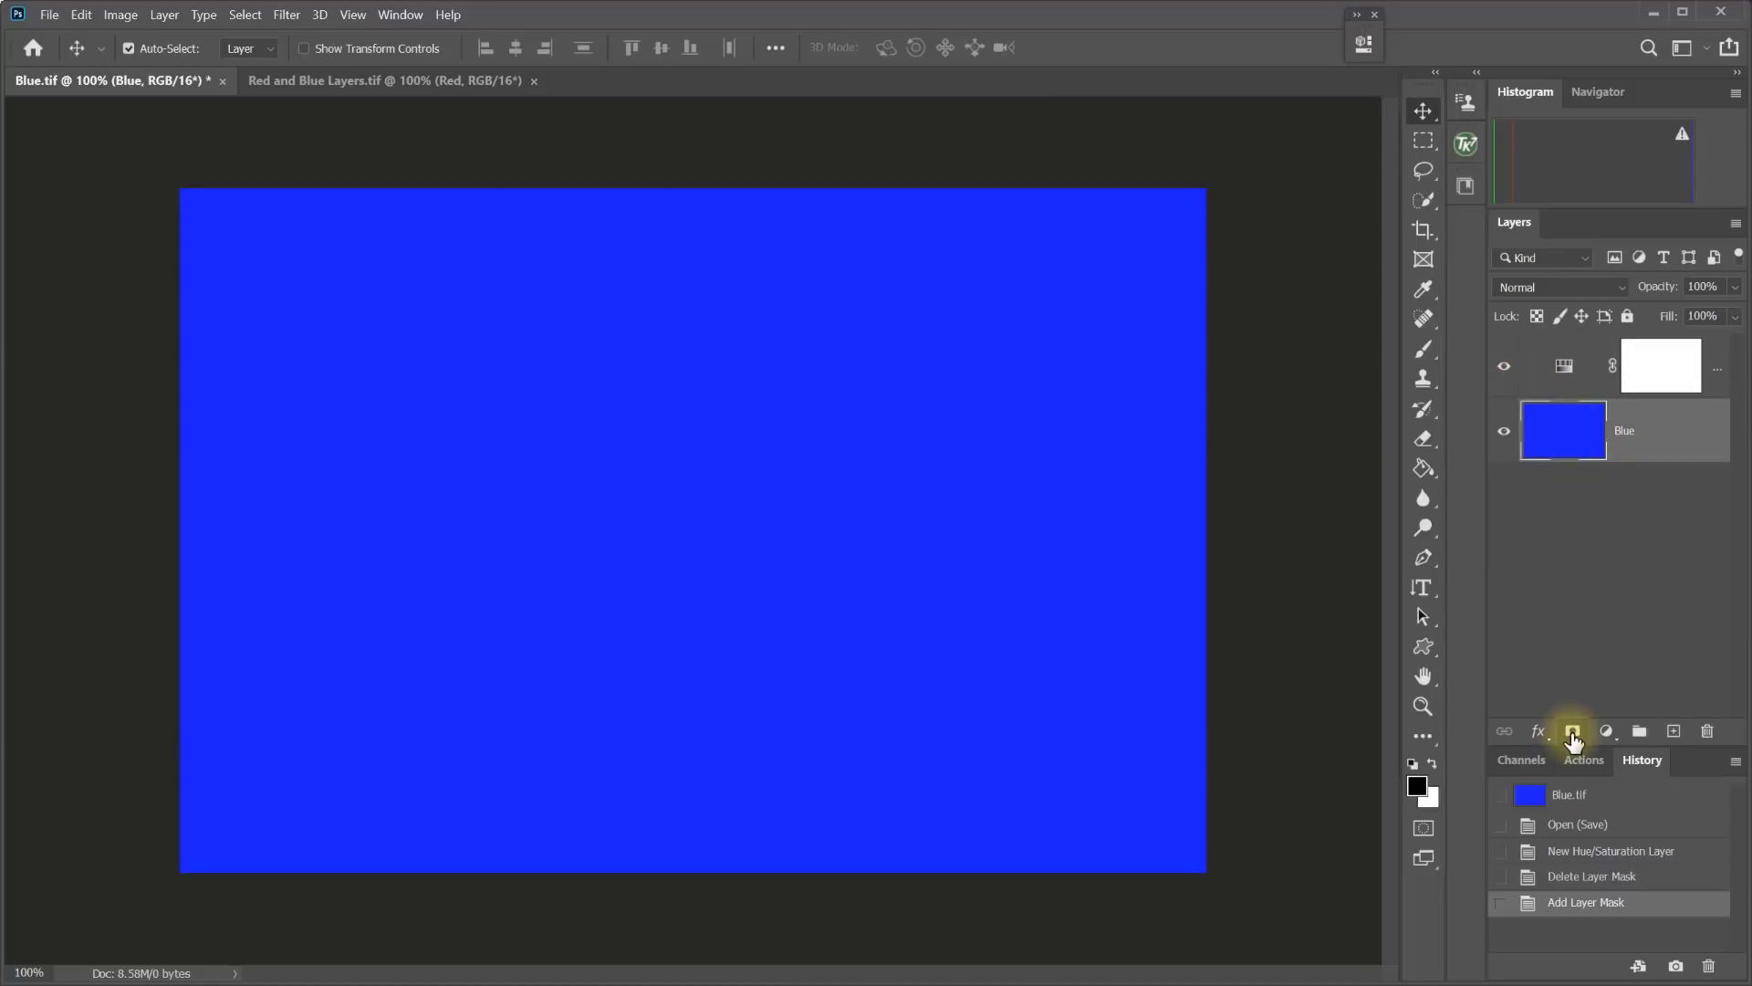
pyautogui.click(1572, 732)
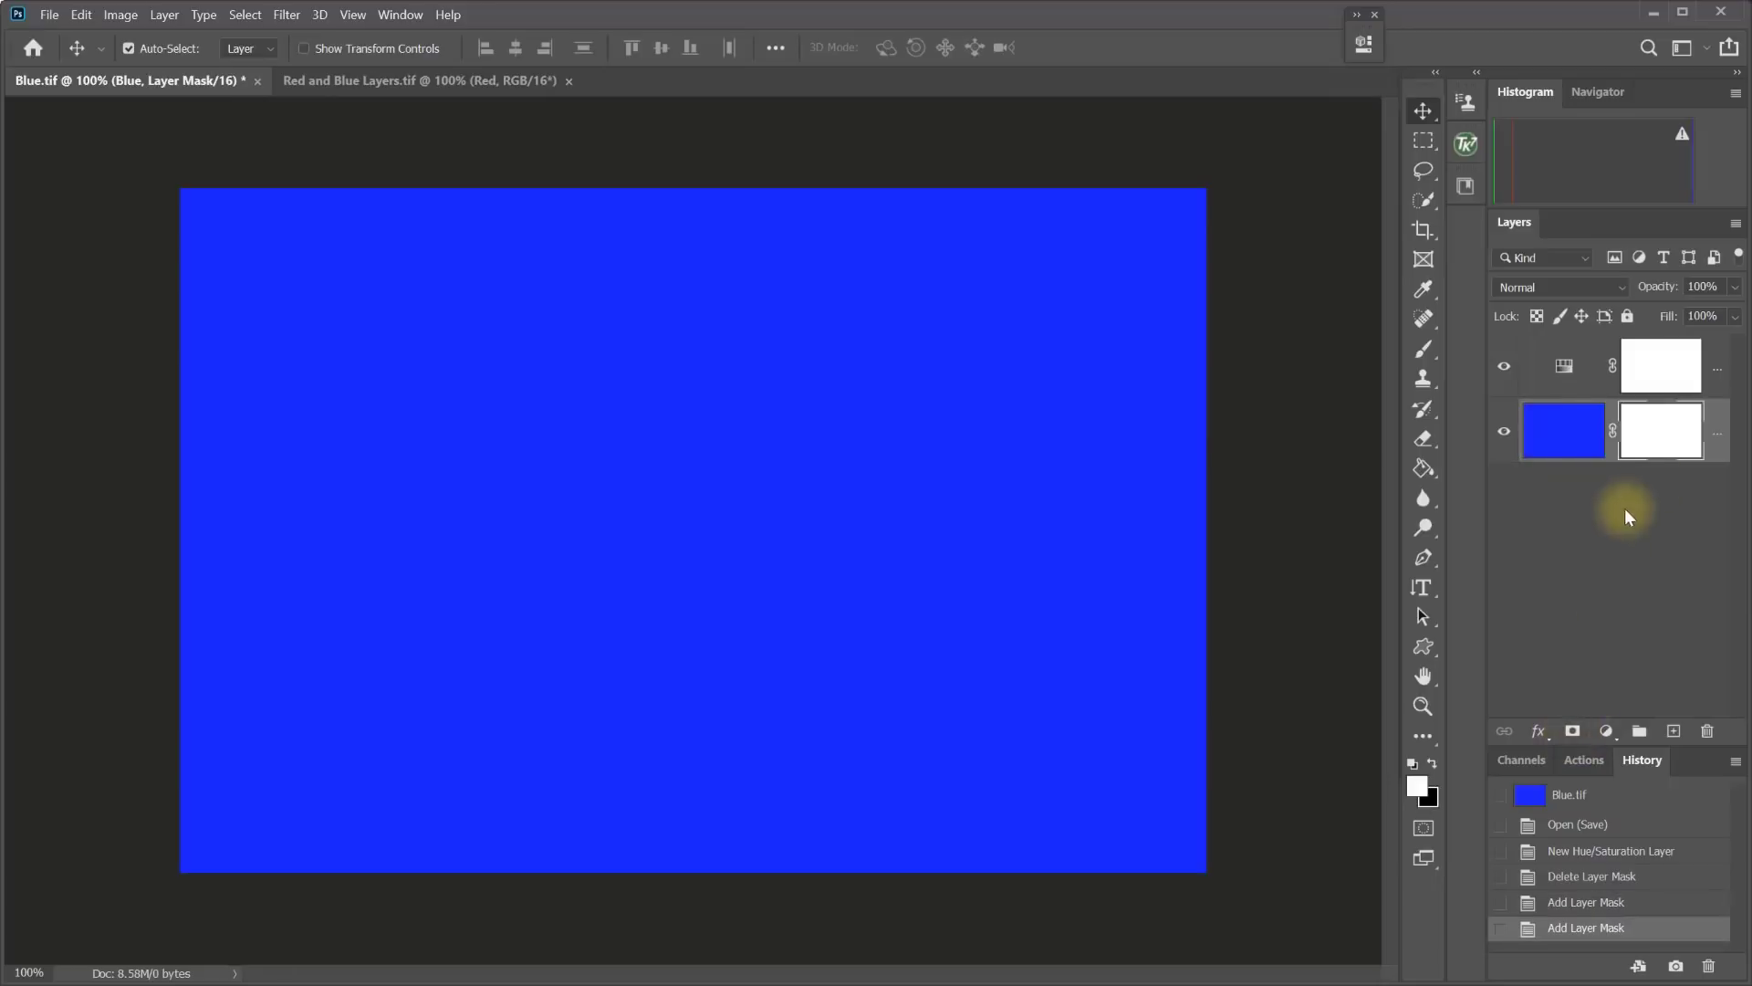
pyautogui.click(1557, 441)
pyautogui.click(1666, 431)
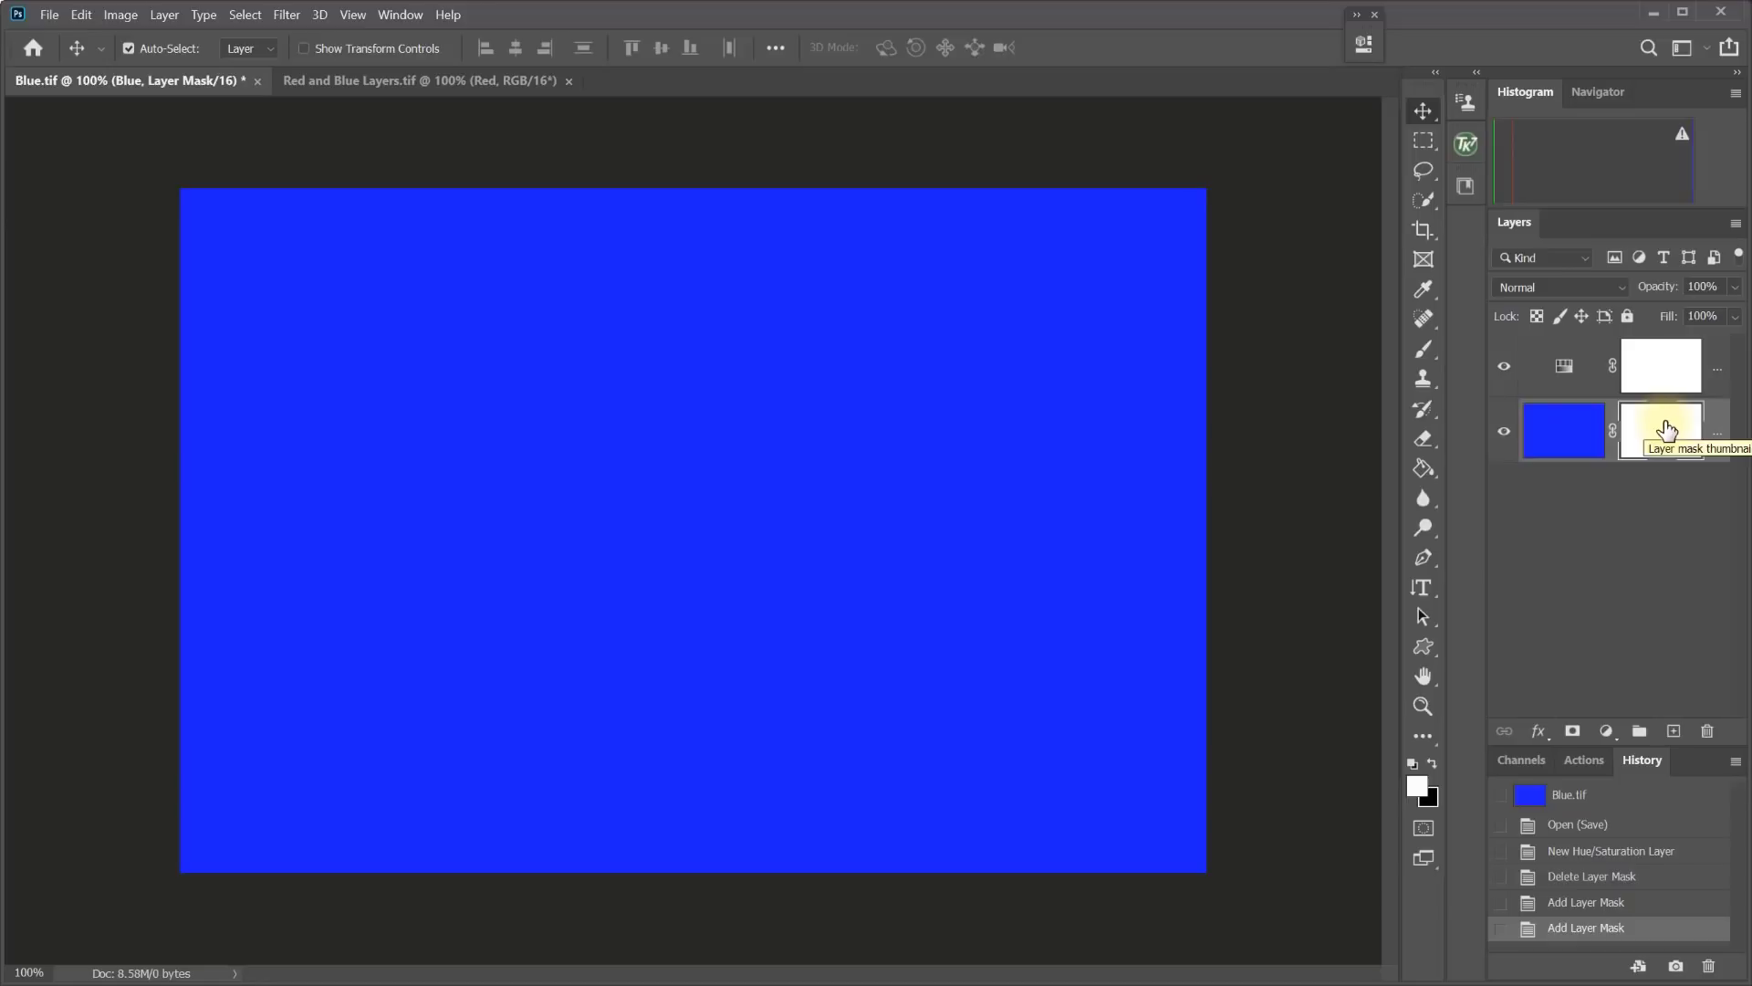
pyautogui.click(1424, 353)
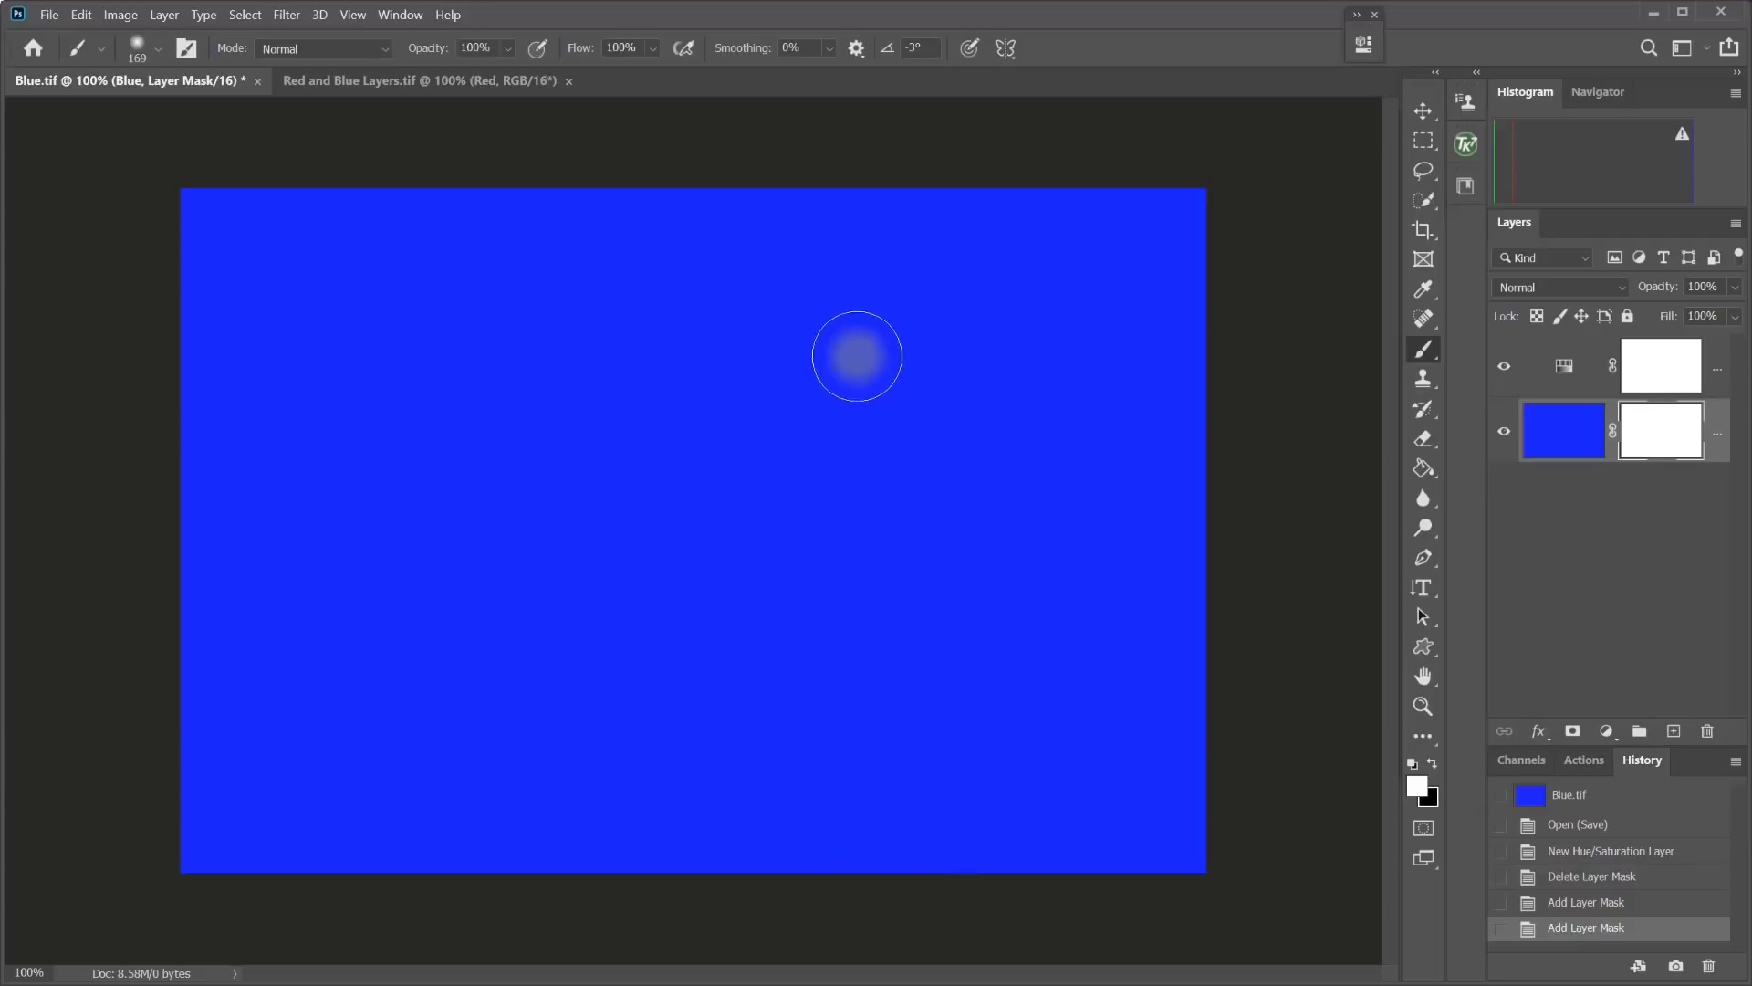
# Paint white on the Blue layer's mask, then paint a stroke on the blue pixels and undo it.
pyautogui.moveTo(725, 719); pyautogui.dragTo(895, 794)
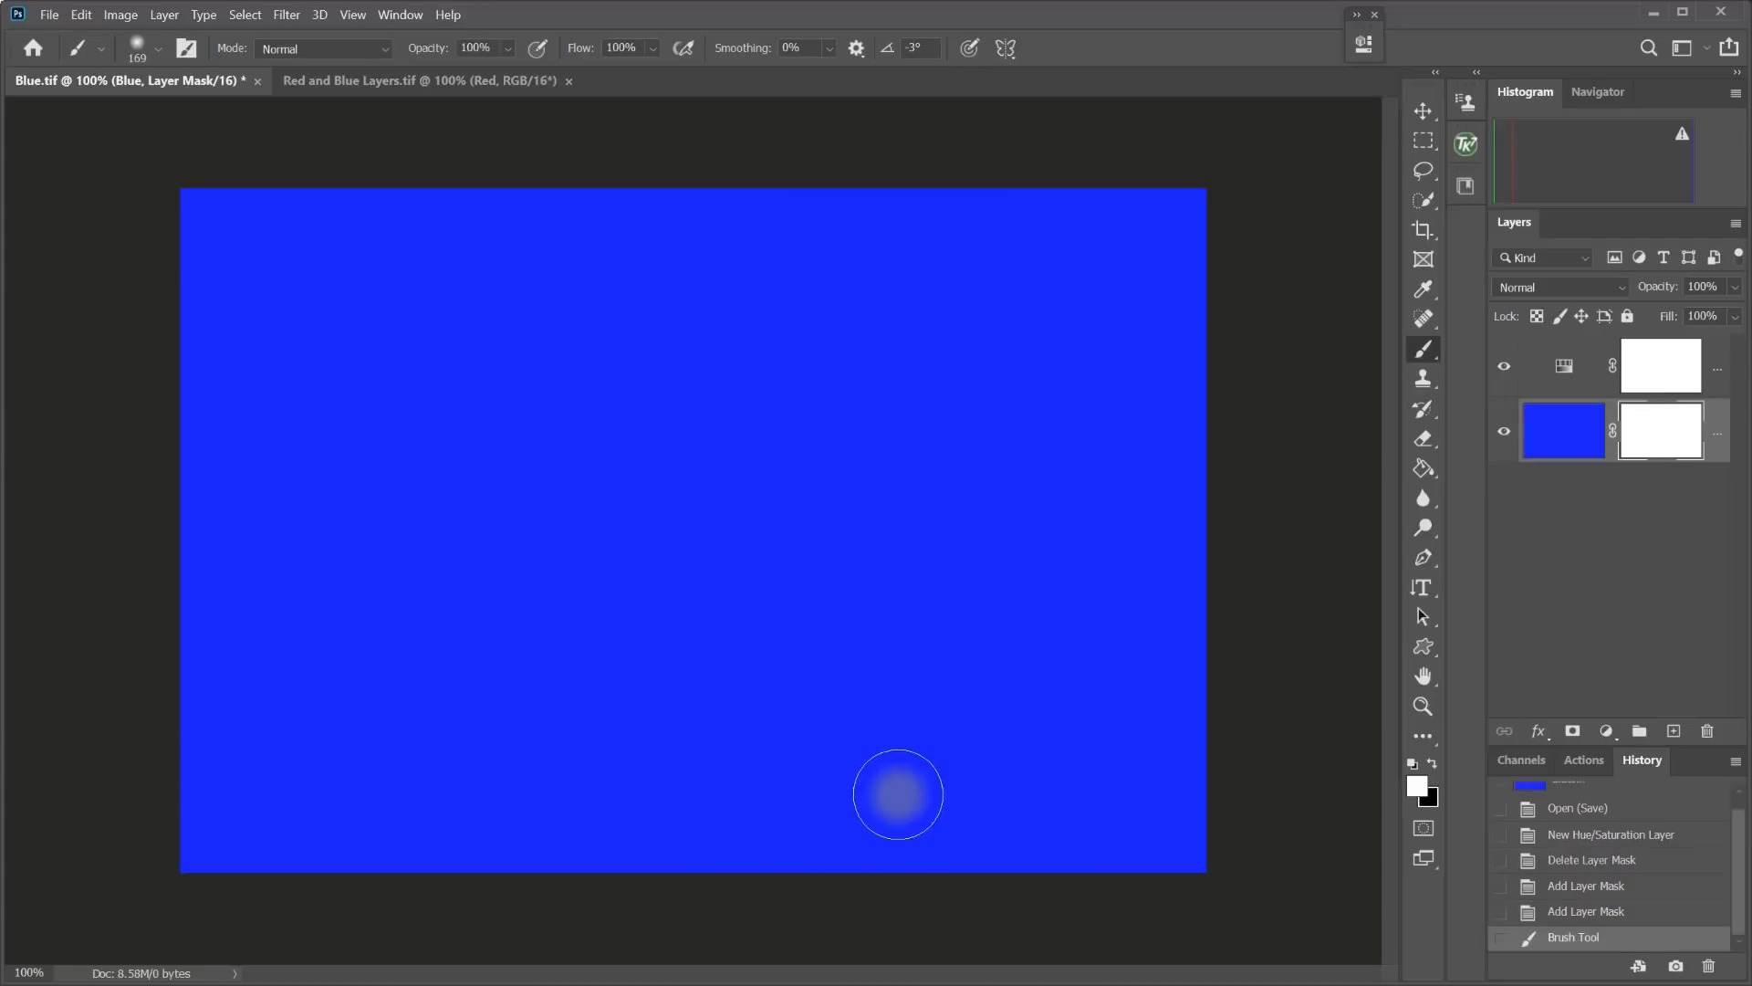
pyautogui.click(1567, 439)
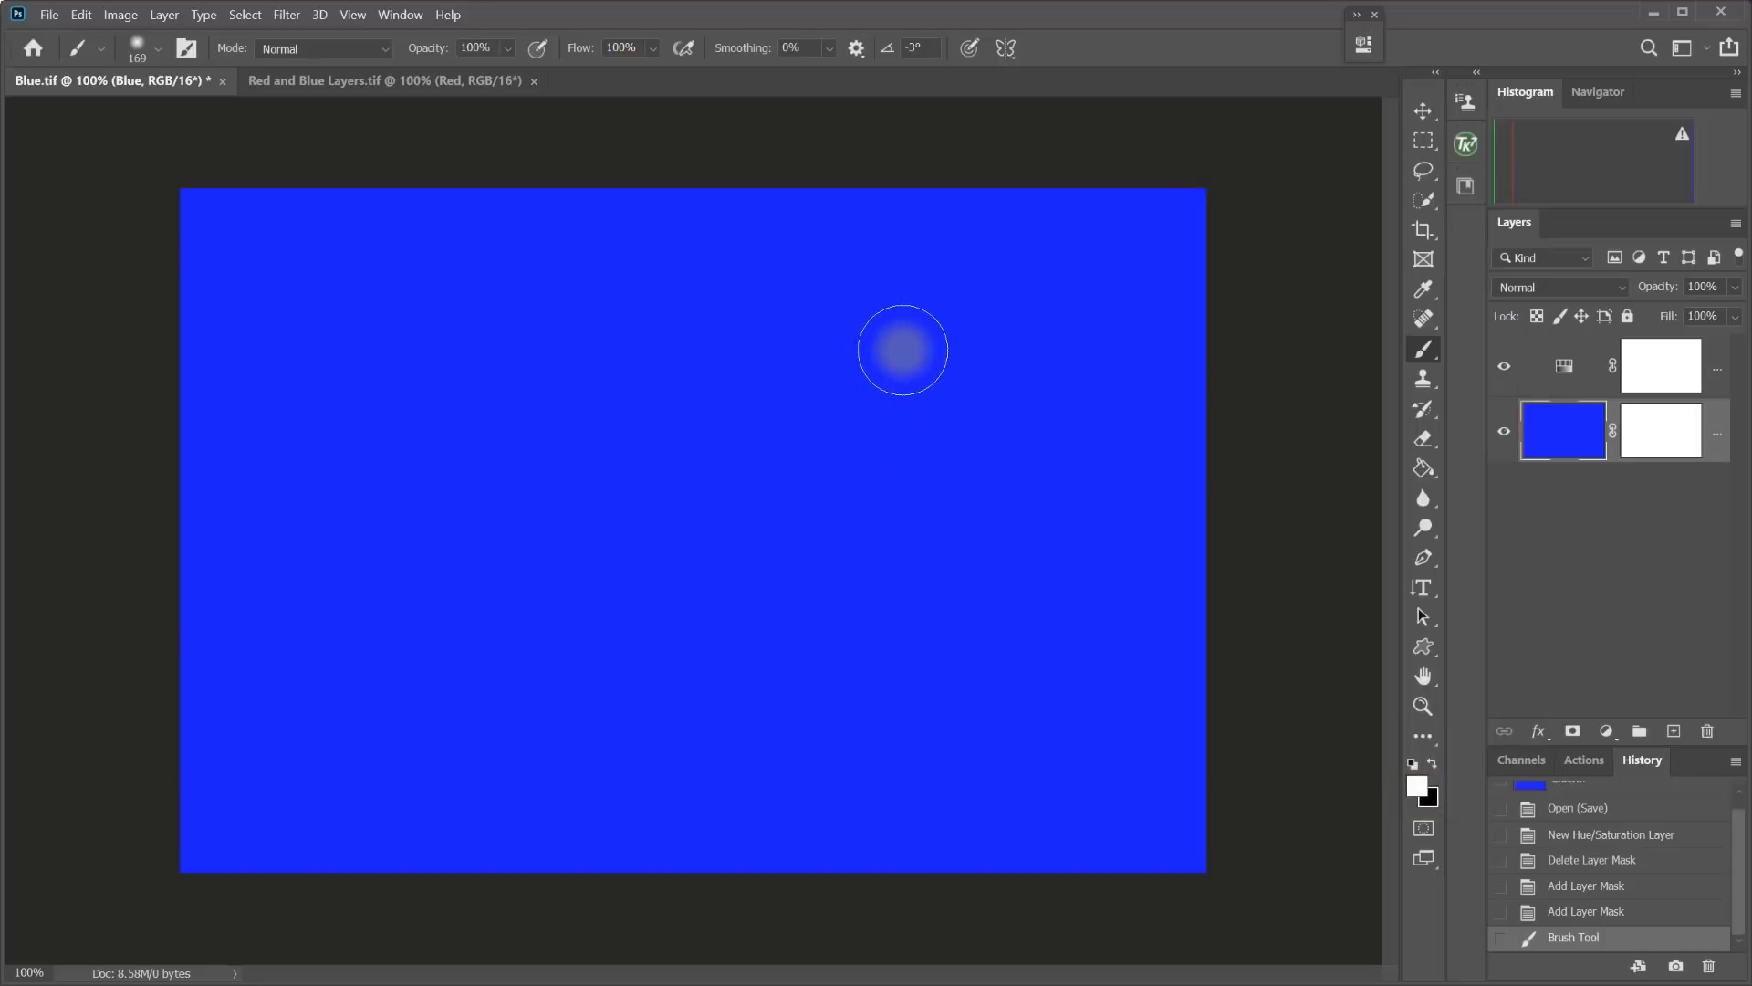
pyautogui.moveTo(904, 347)
pyautogui.mouseDown()
pyautogui.moveTo(516, 505)
pyautogui.moveTo(393, 610)
pyautogui.moveTo(840, 511)
pyautogui.moveTo(1054, 510)
pyautogui.moveTo(804, 683)
pyautogui.mouseUp()
pyautogui.keyDown('shift'); pyautogui.click(789, 710); pyautogui.keyUp('shift')
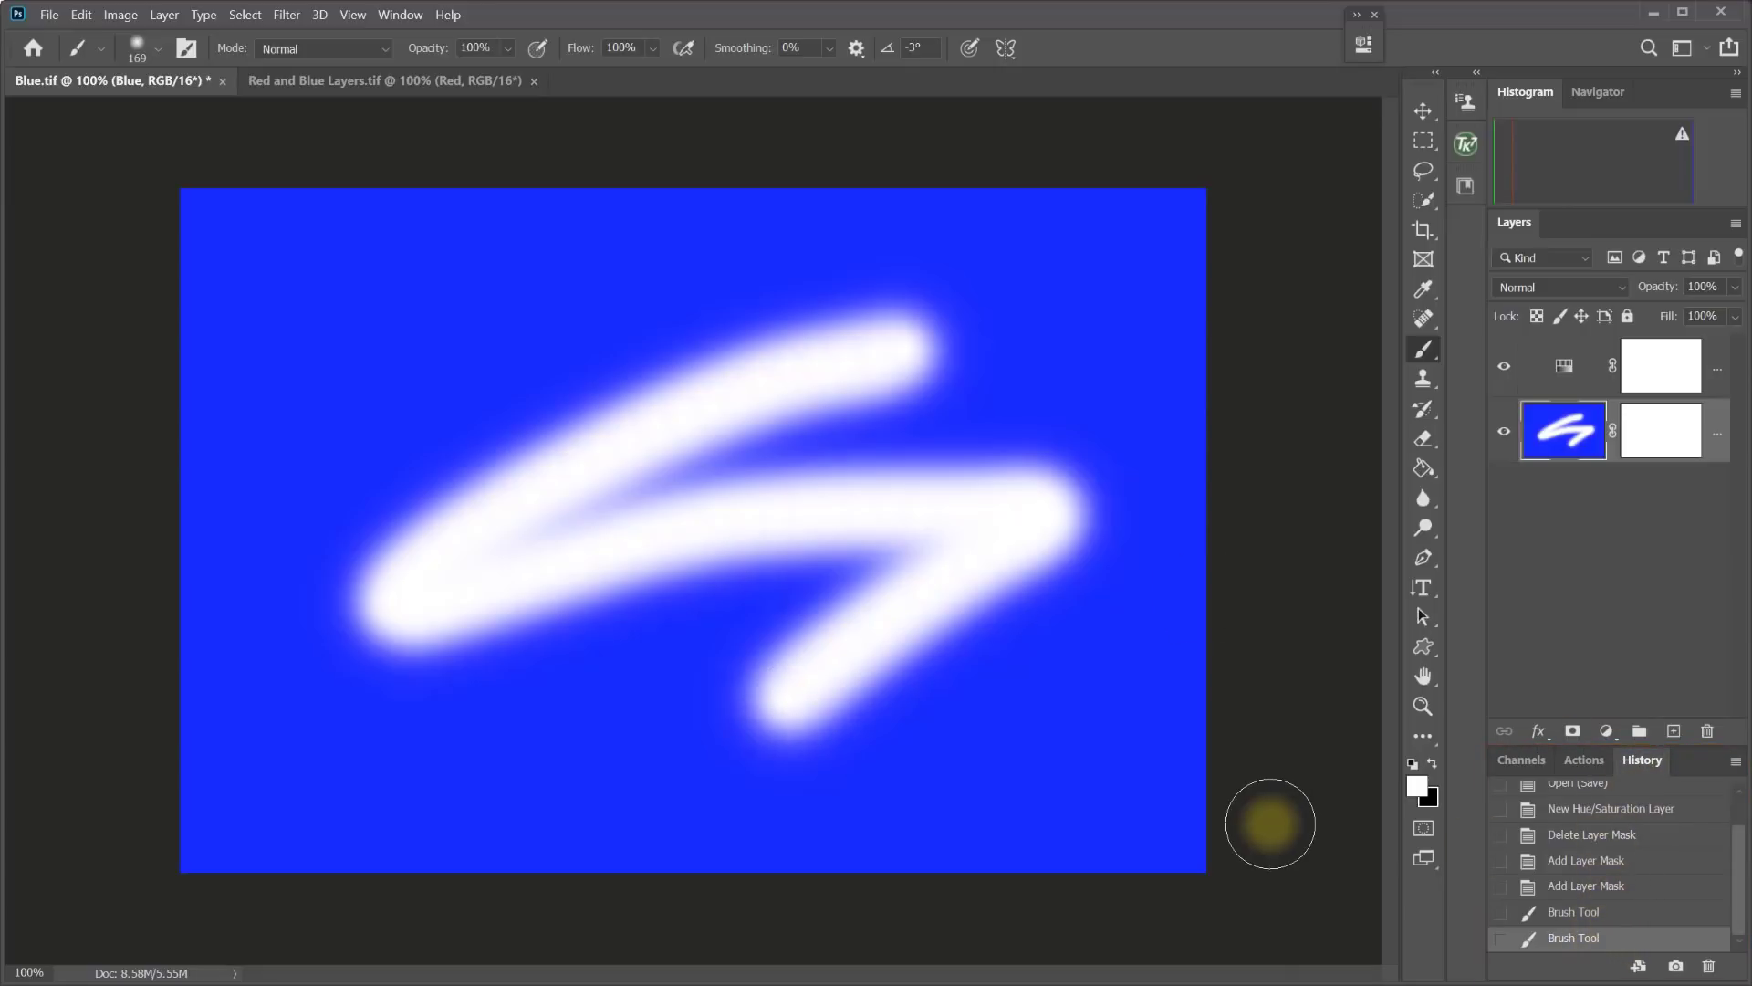
pyautogui.hotkey('ctrl', 'z')
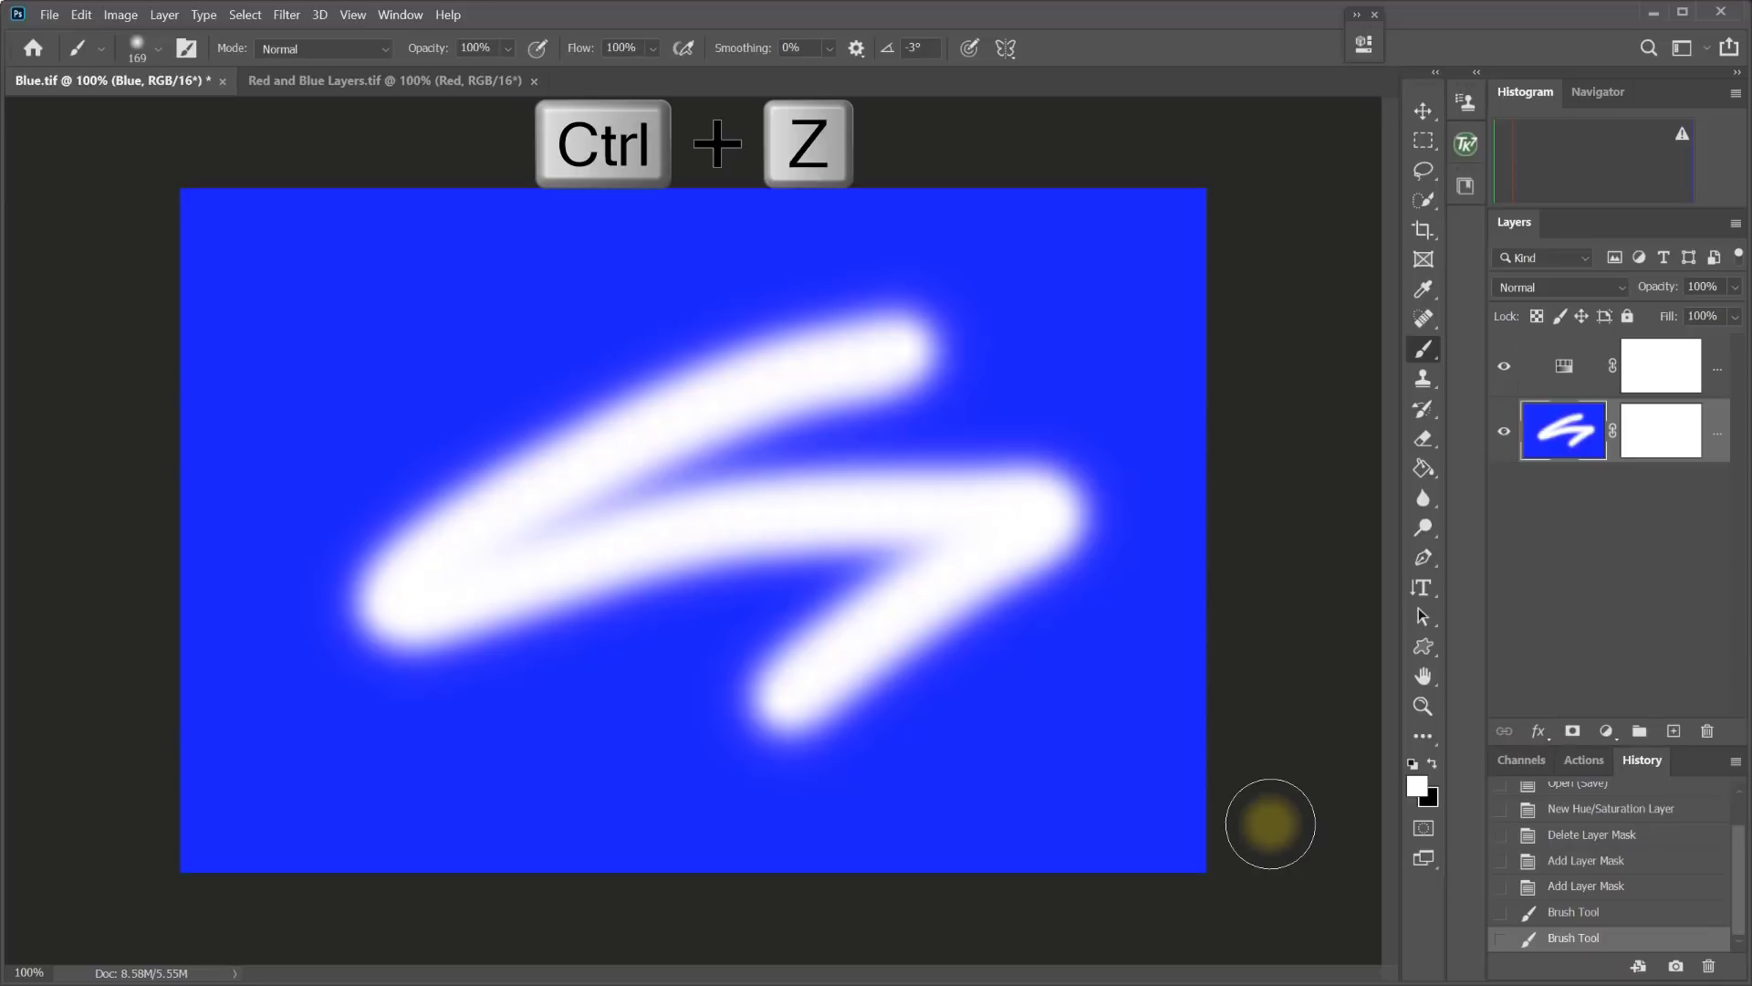
pyautogui.hotkey('ctrl', 'z')
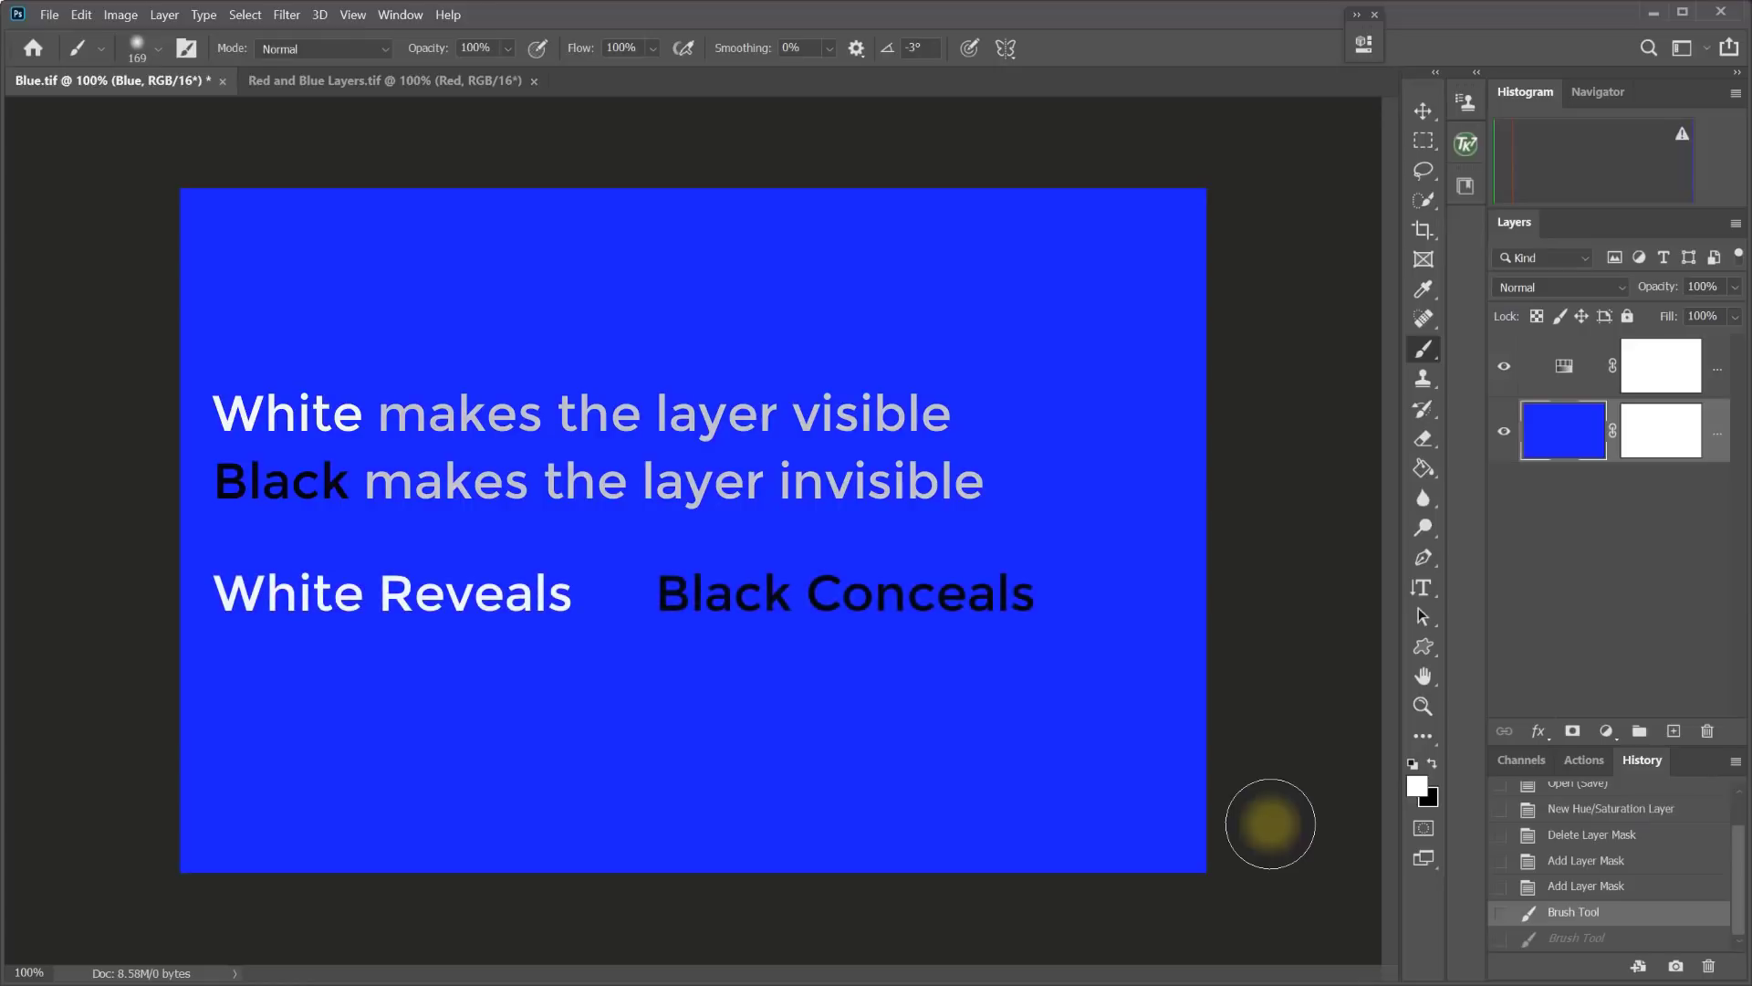
# Set Hue/Saturation 1 to Hue +39 and Lightness −38, turning the blue canvas purple.
pyautogui.click(1562, 369)
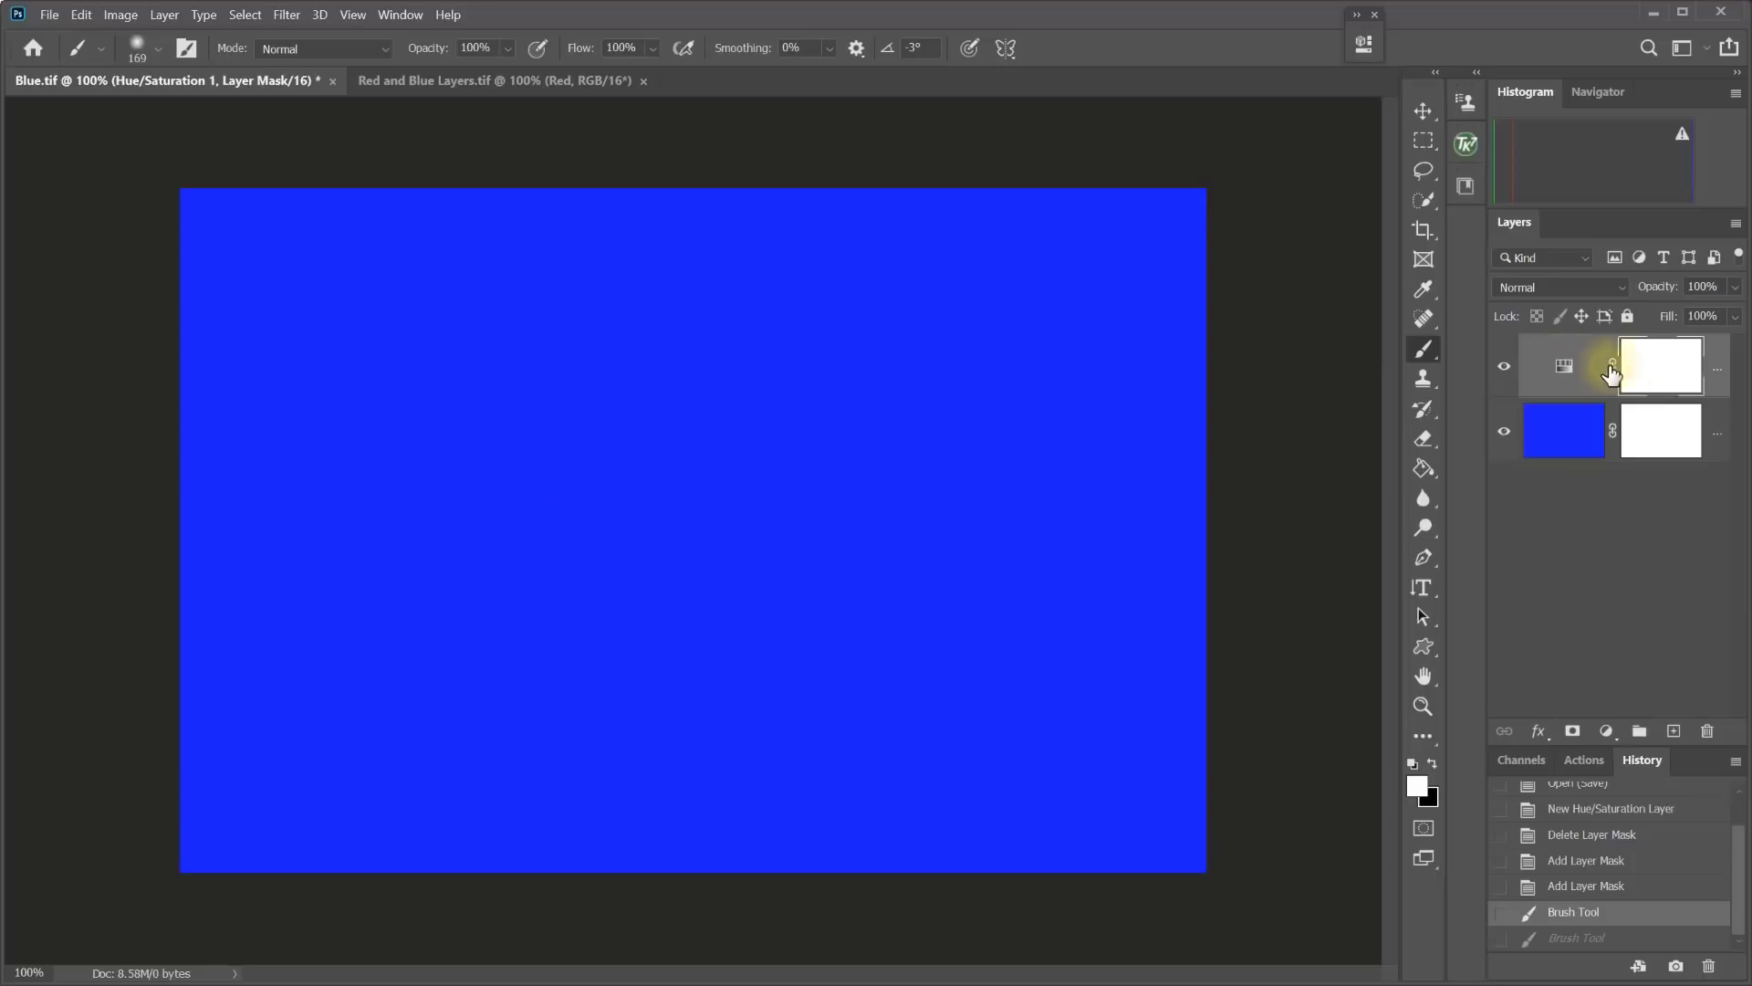
pyautogui.doubleClick(1563, 372)
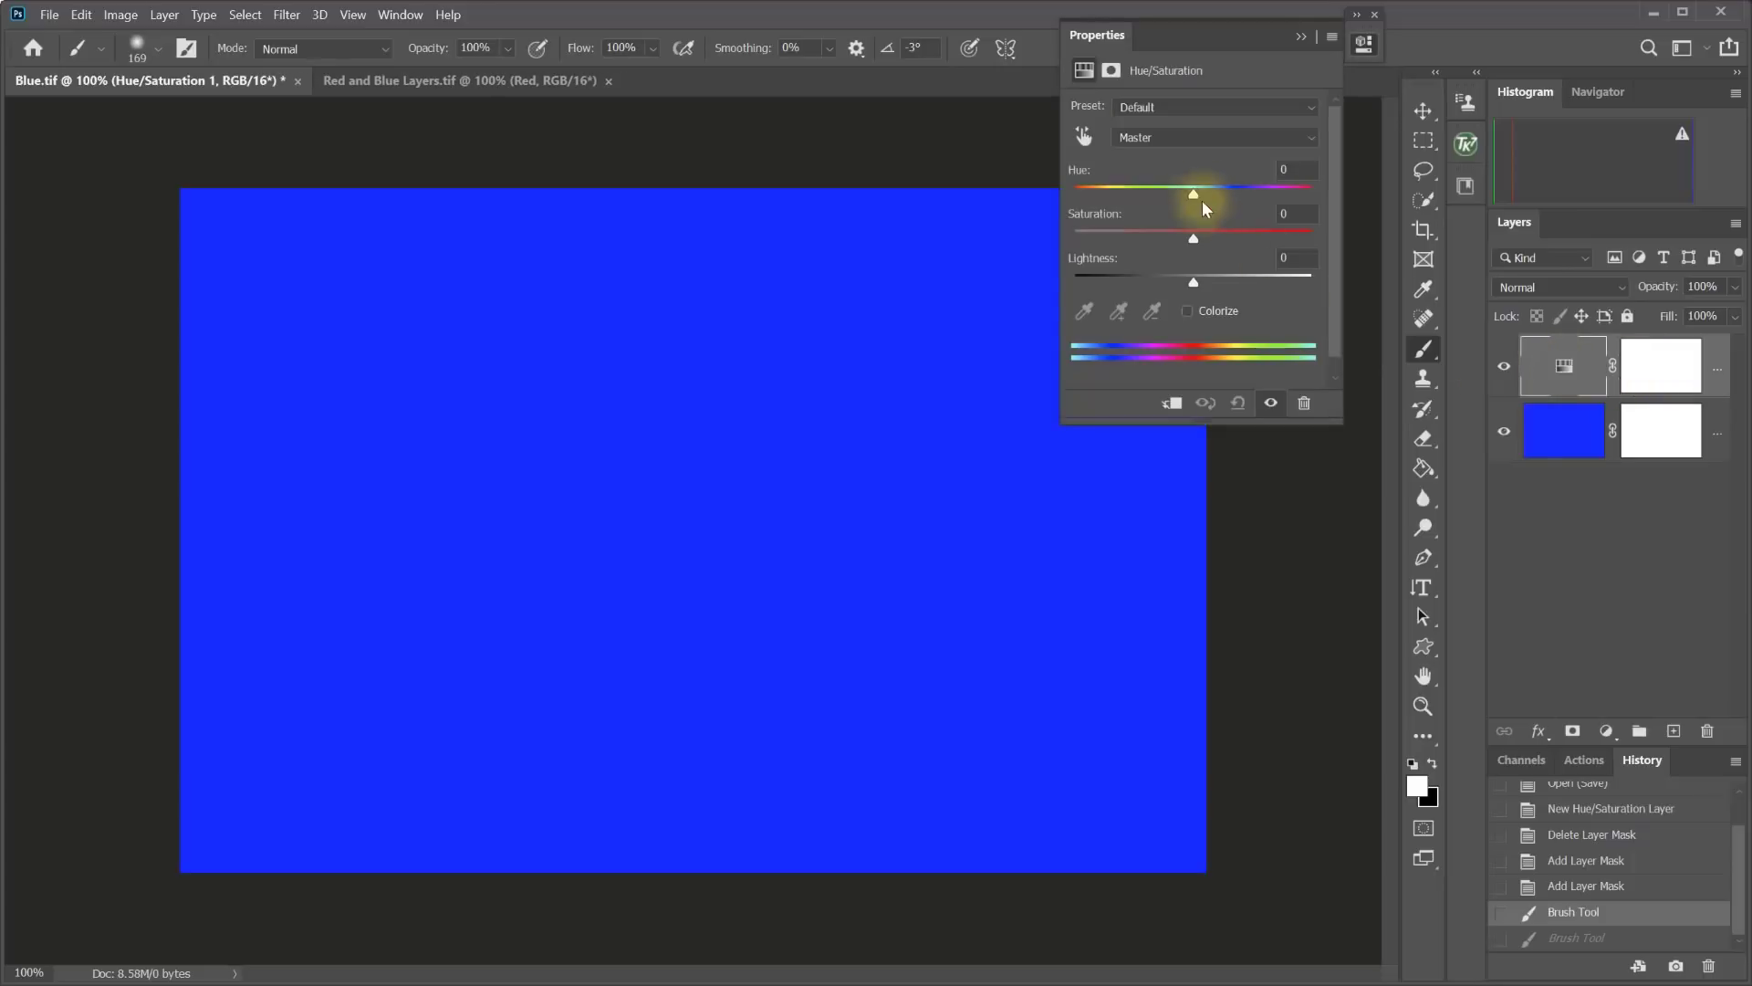
pyautogui.moveTo(1364, 43); pyautogui.dragTo(1423, 51)
pyautogui.doubleClick(1557, 367)
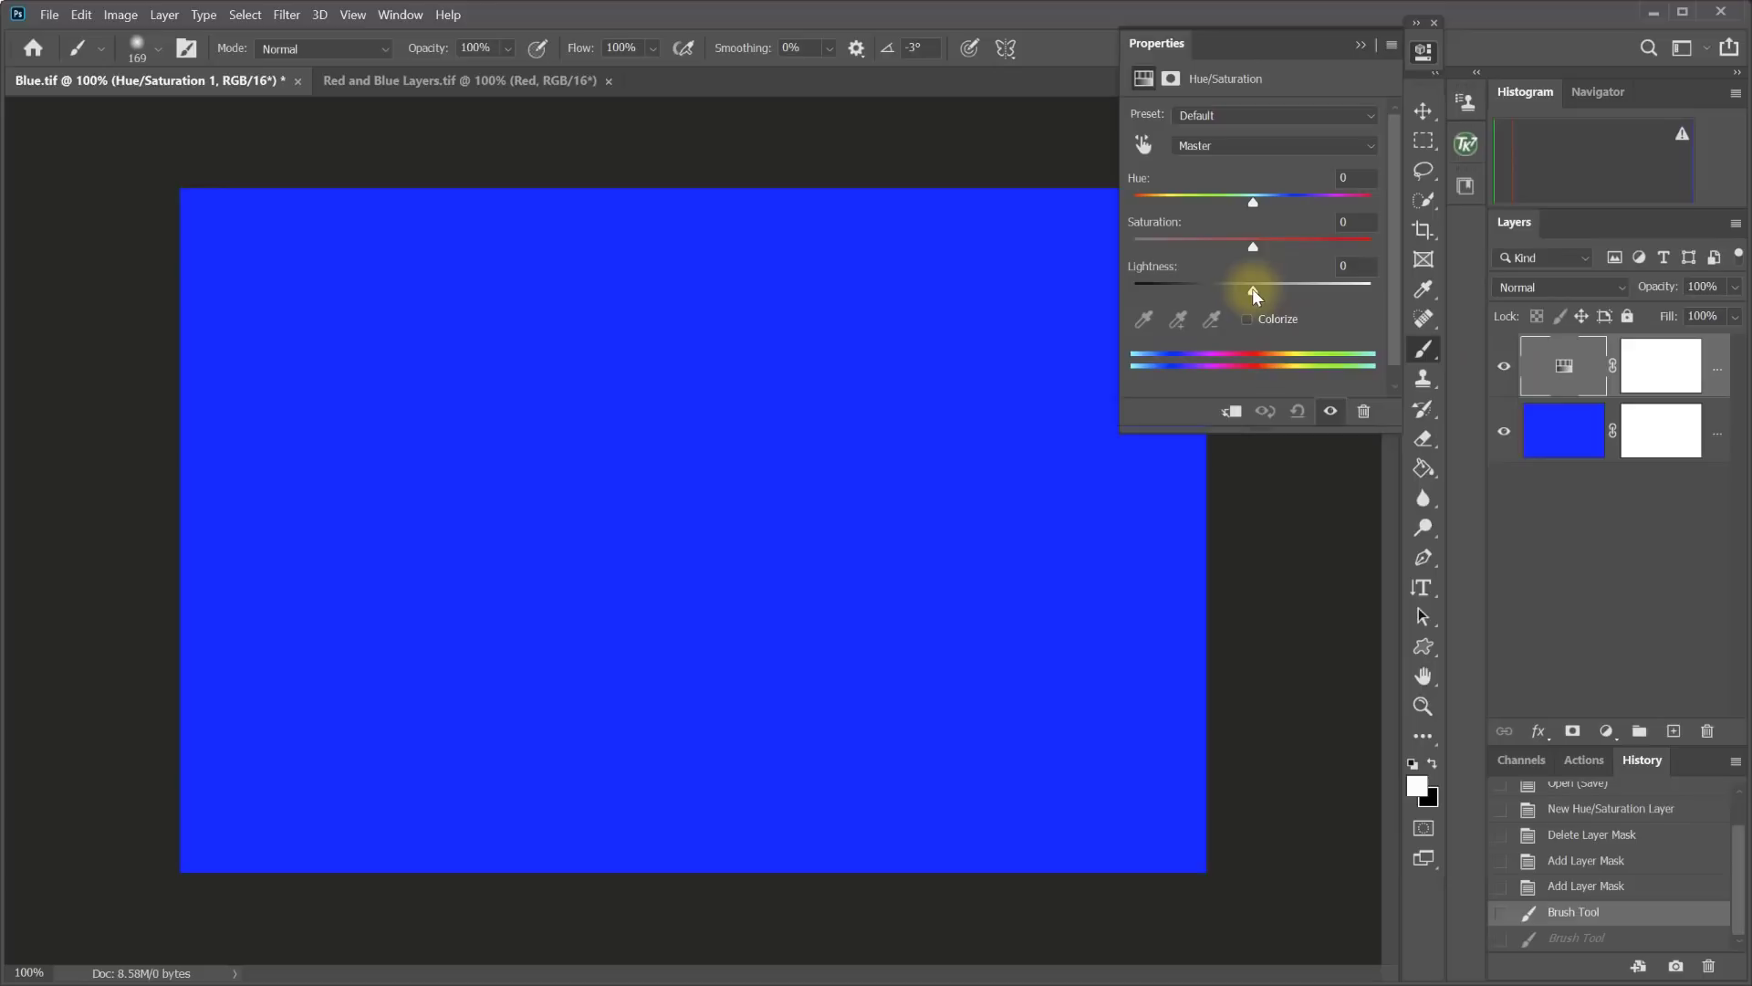
pyautogui.moveTo(1252, 288); pyautogui.dragTo(1207, 292)
pyautogui.moveTo(1256, 202); pyautogui.dragTo(1299, 203)
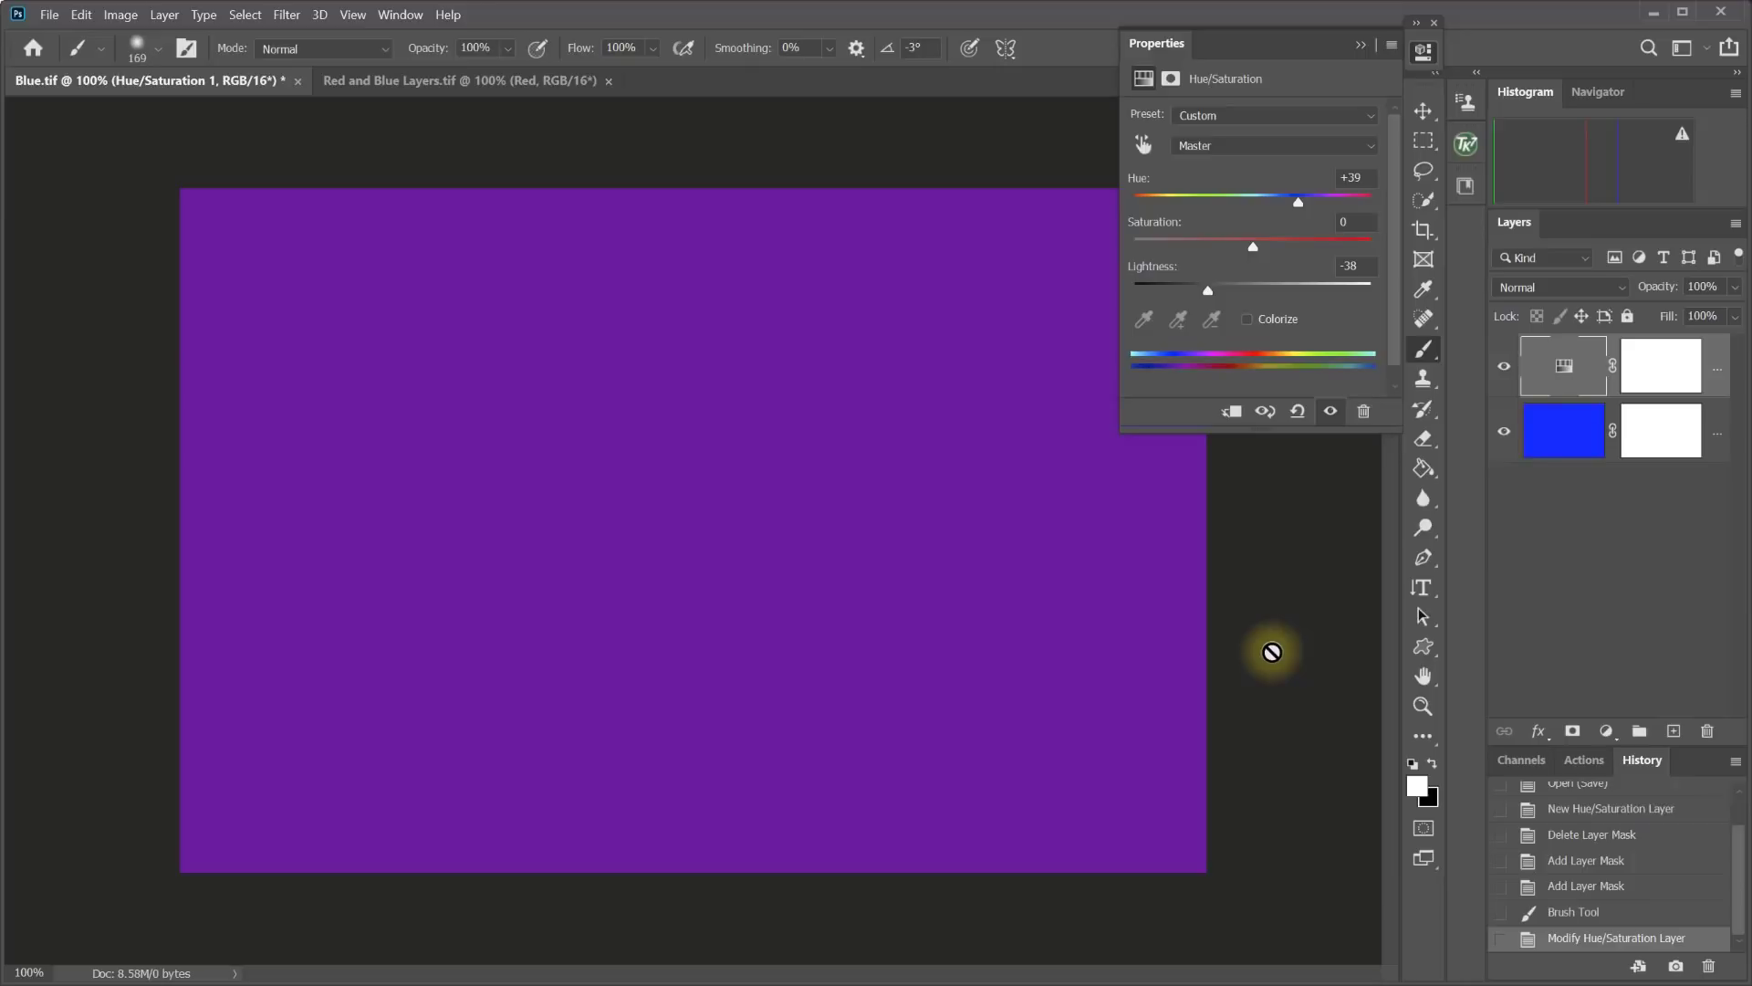
# Invert the Hue/Saturation 1 mask to black, compare with the visibility eye, then invert it back to white.
pyautogui.click(1663, 371)
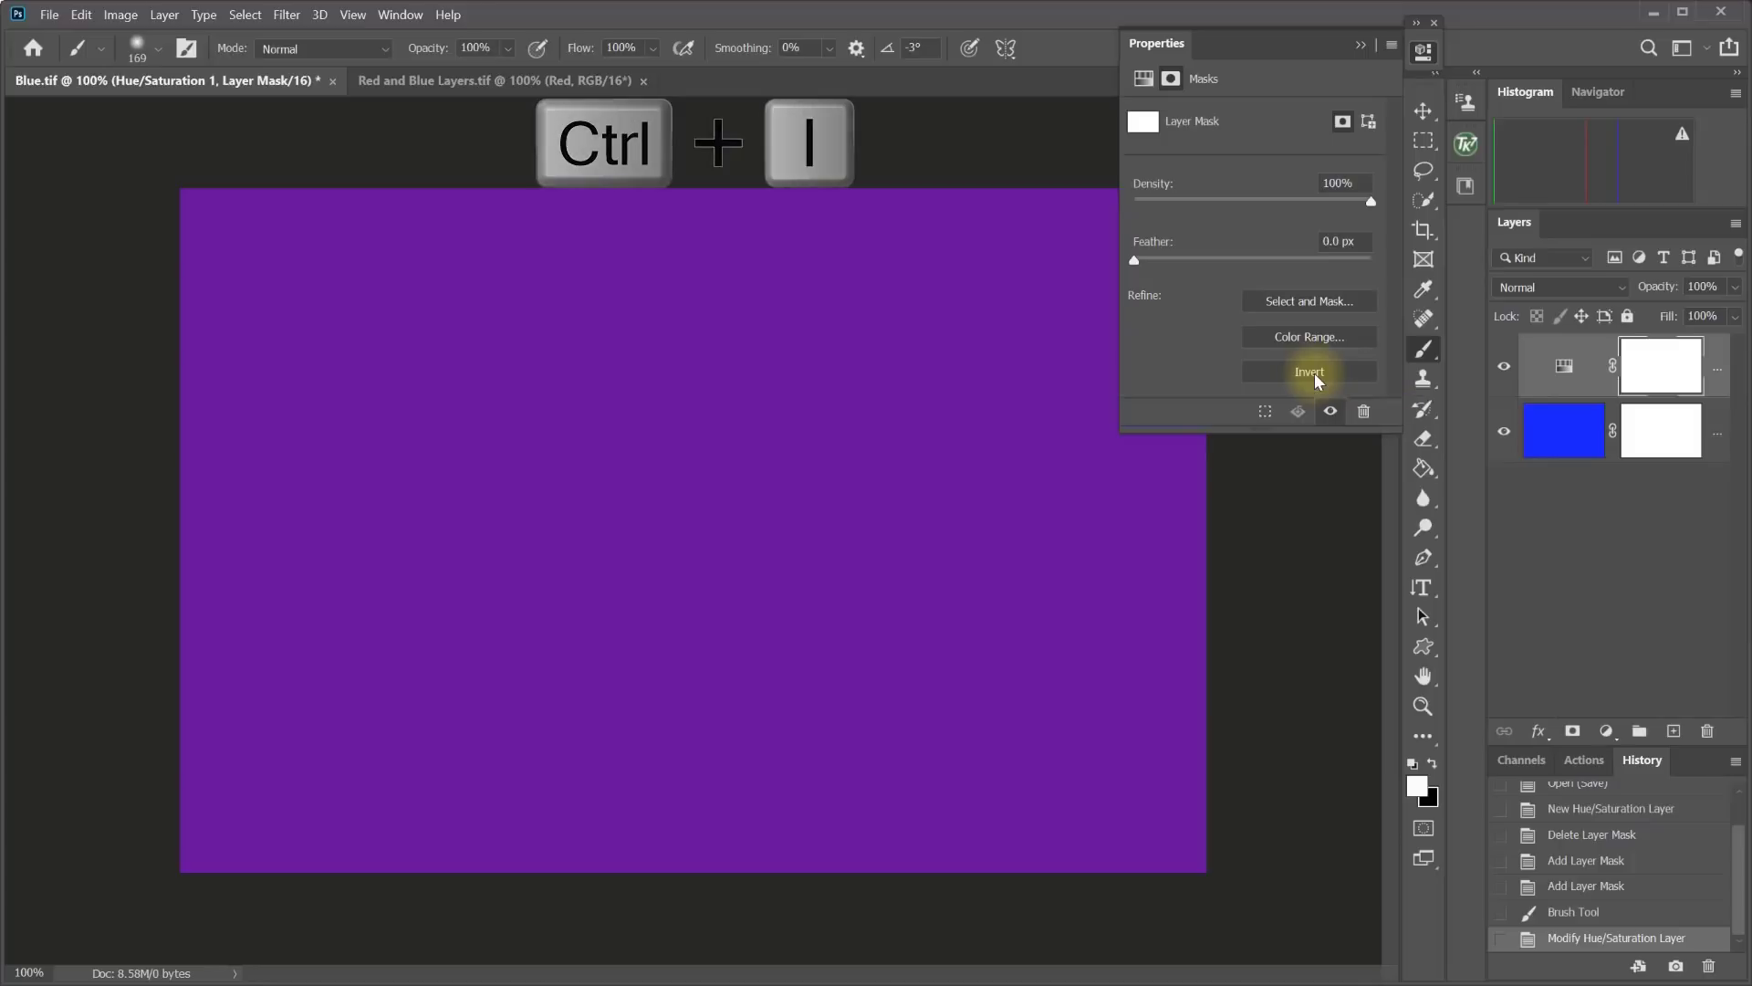
pyautogui.click(1315, 372)
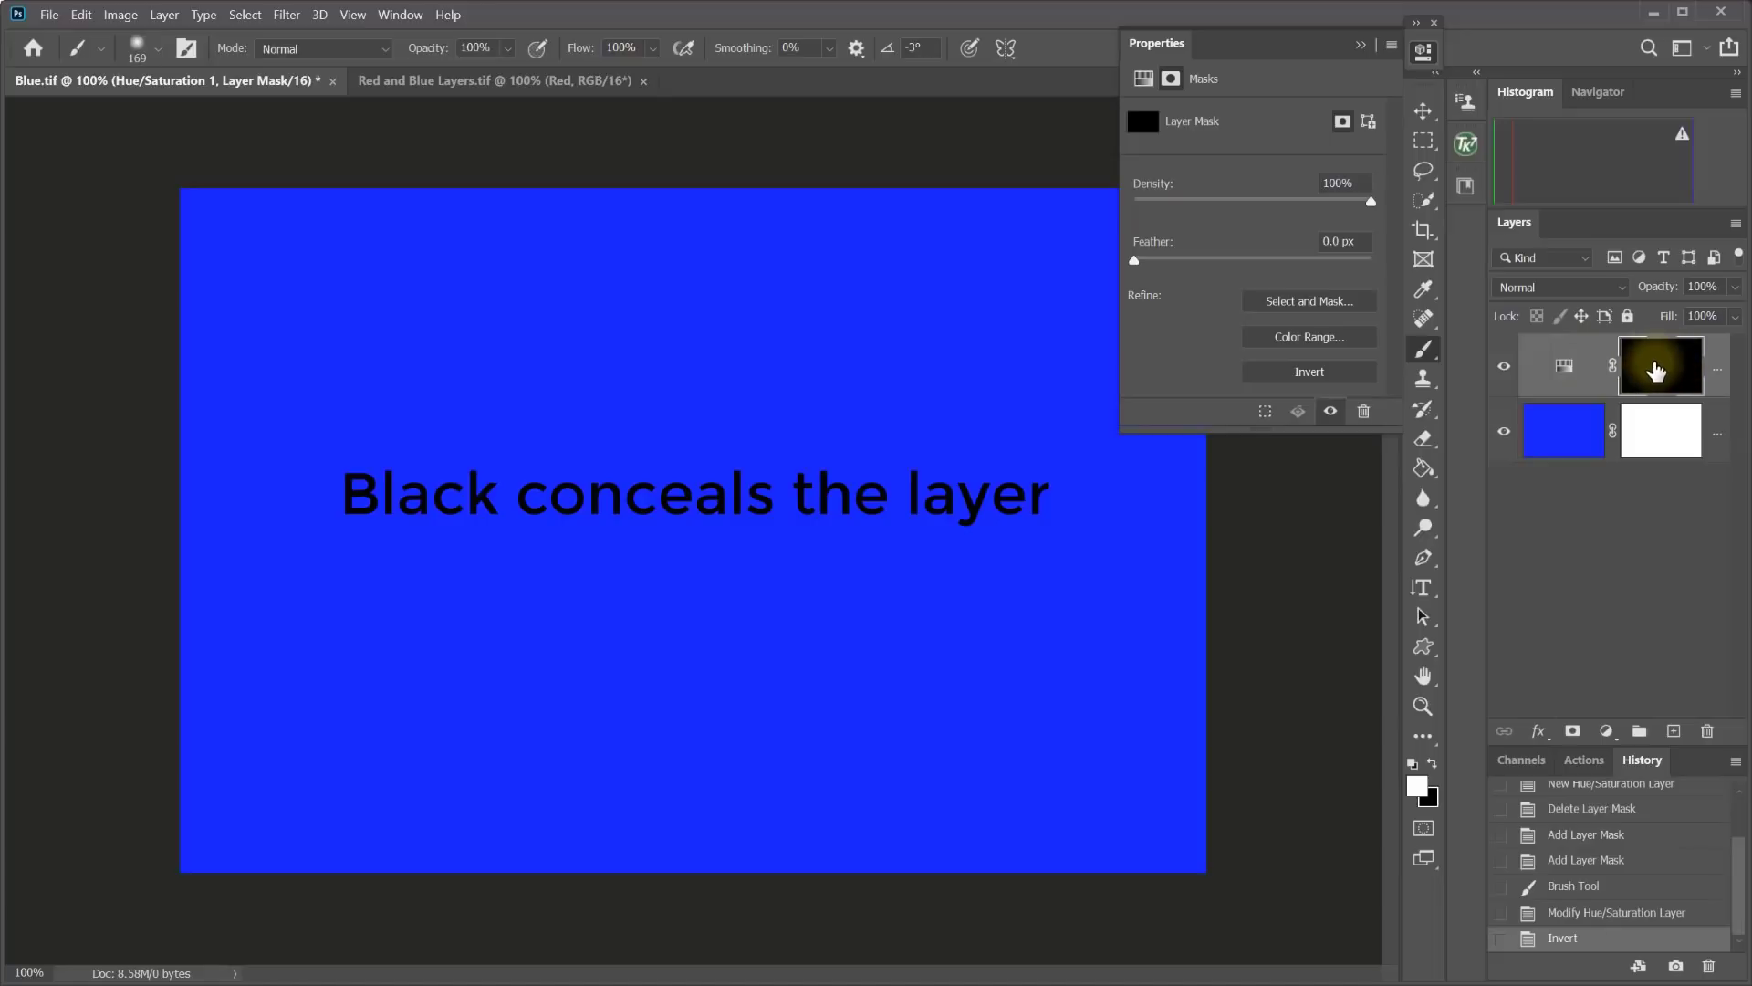
pyautogui.click(1504, 368)
pyautogui.click(1504, 368)
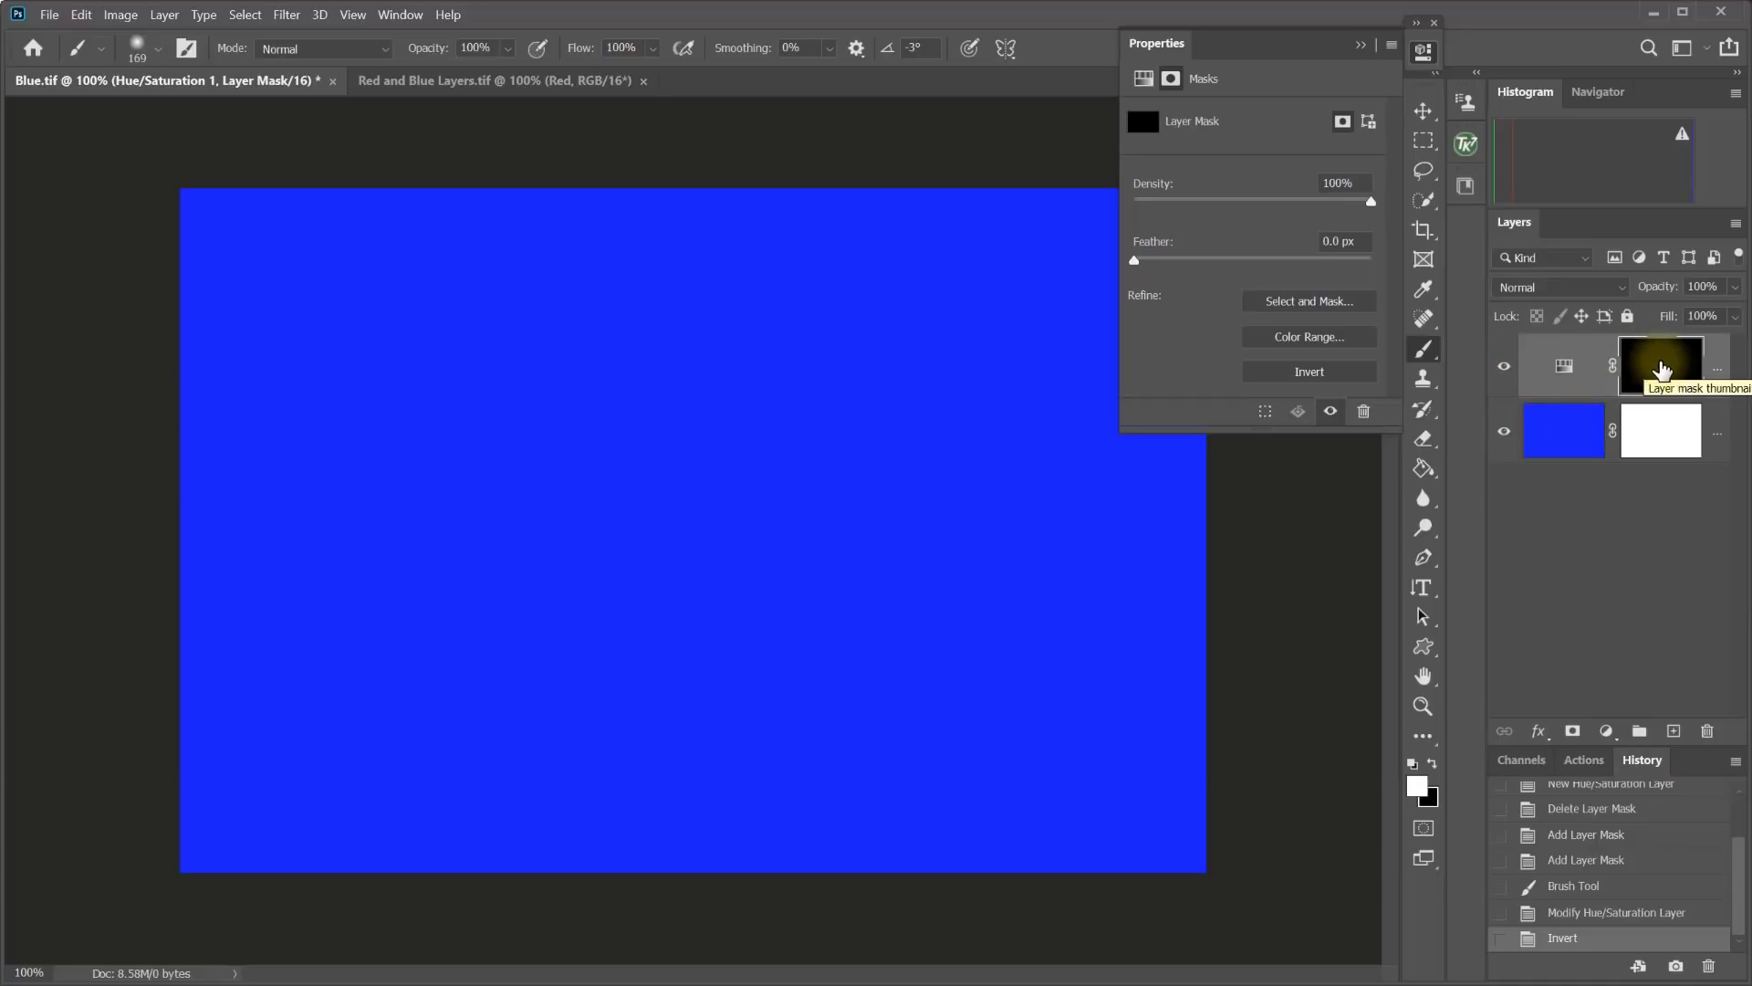
pyautogui.click(1311, 374)
pyautogui.click(1503, 369)
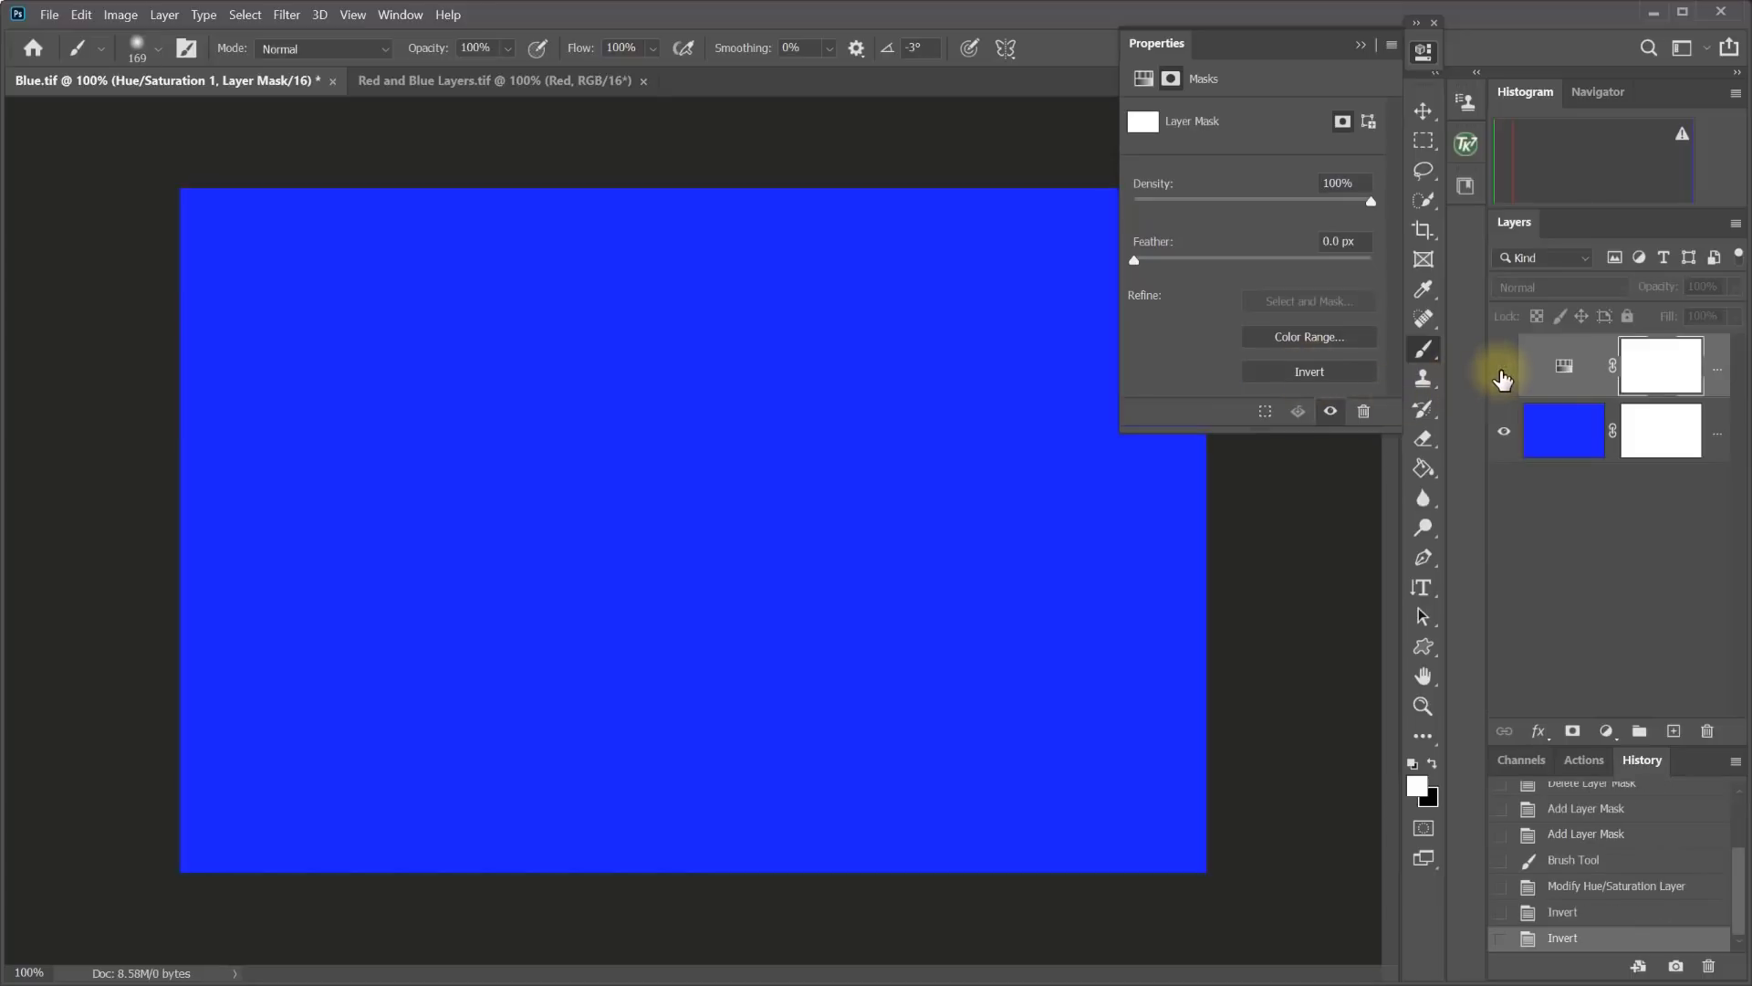
# Reset the colours to default black foreground and white background, undoing a stray brush dab.
pyautogui.click(1503, 369)
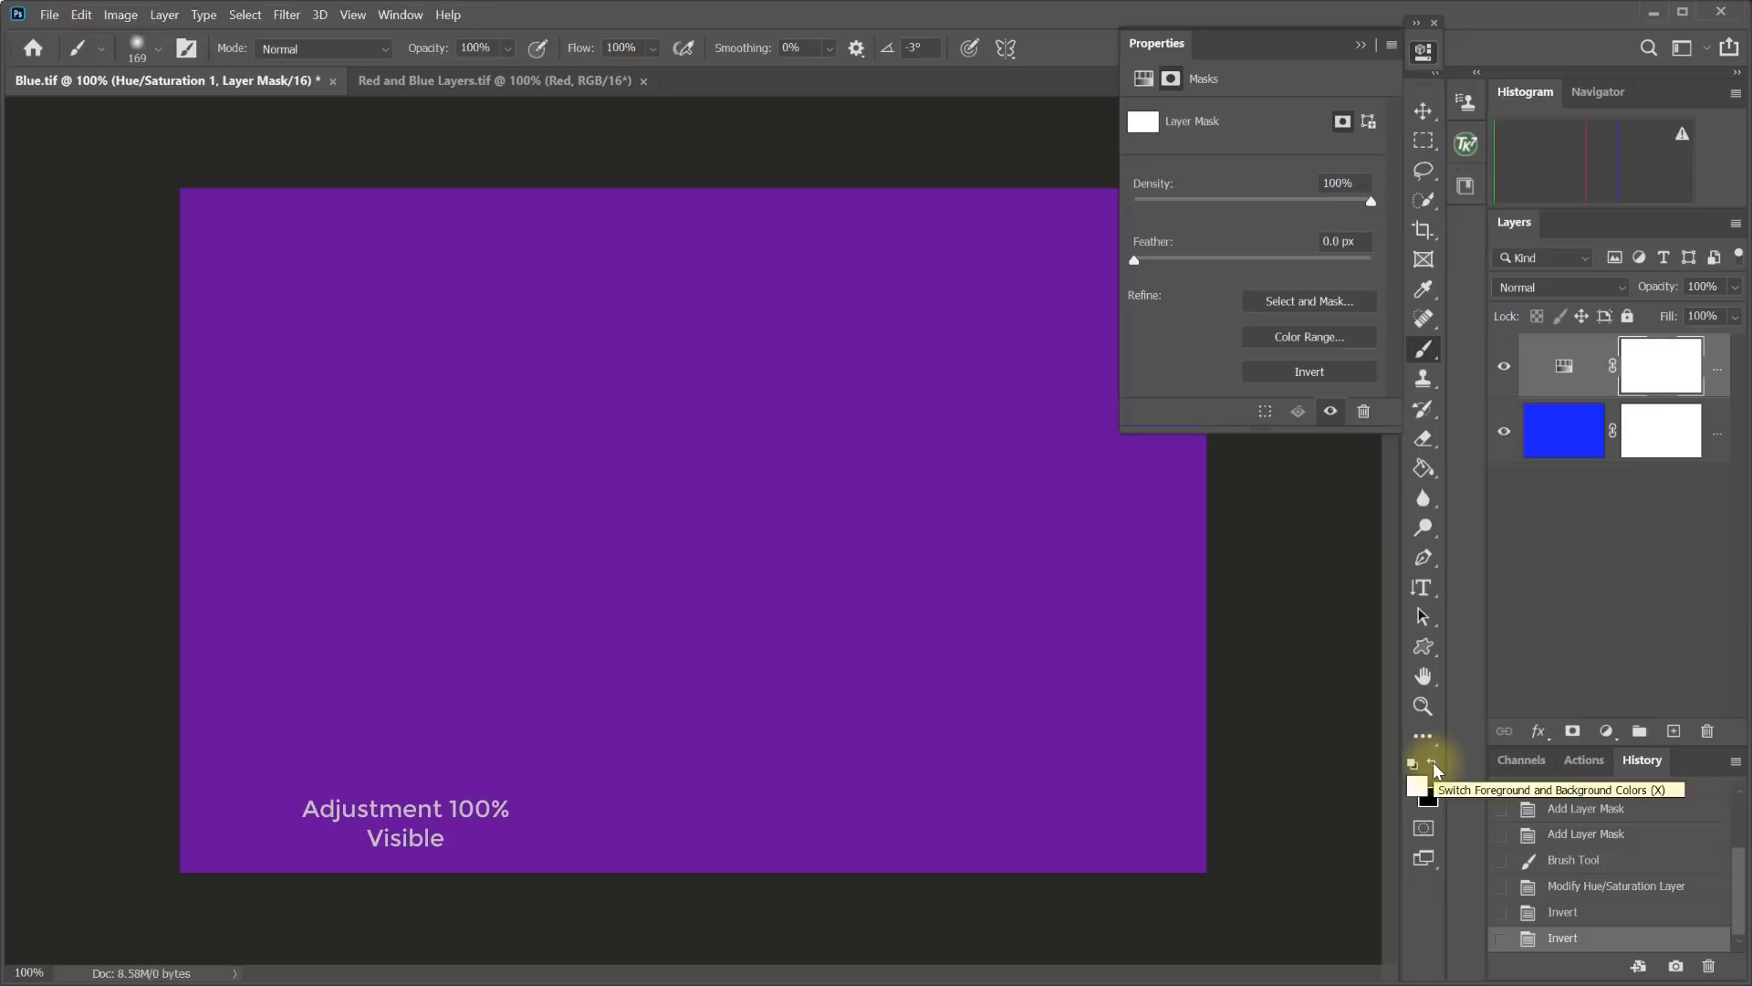
pyautogui.click(1433, 763)
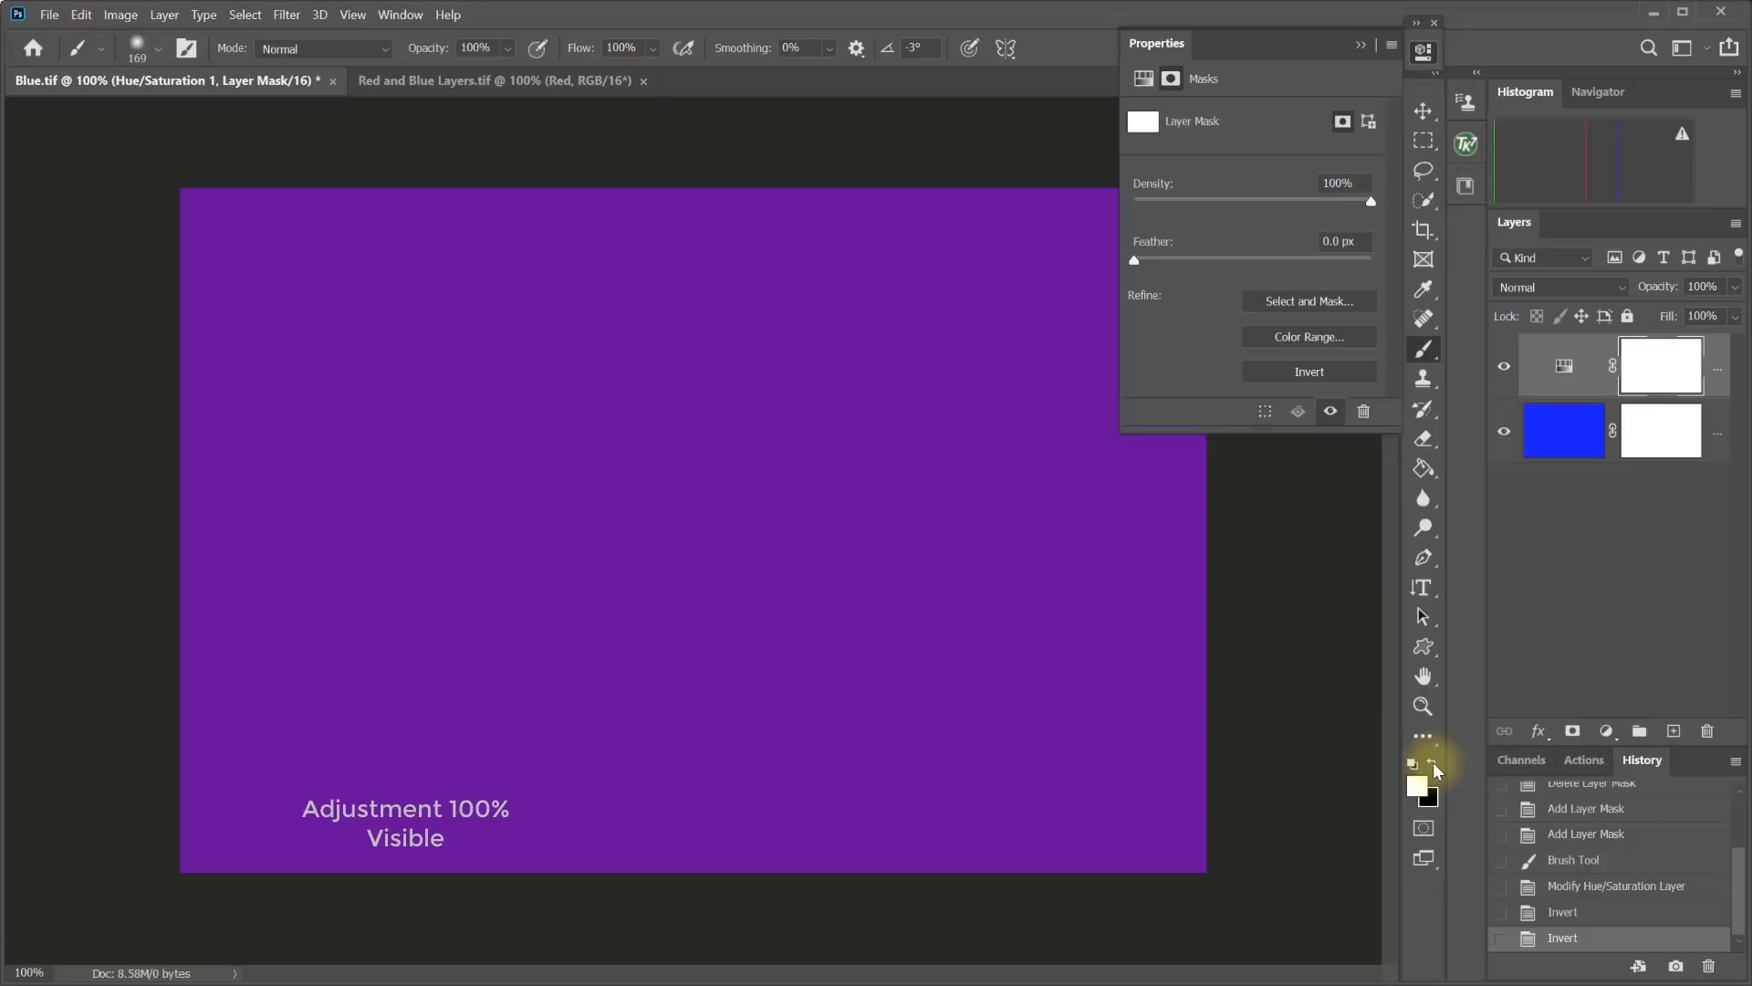
pyautogui.press('x')
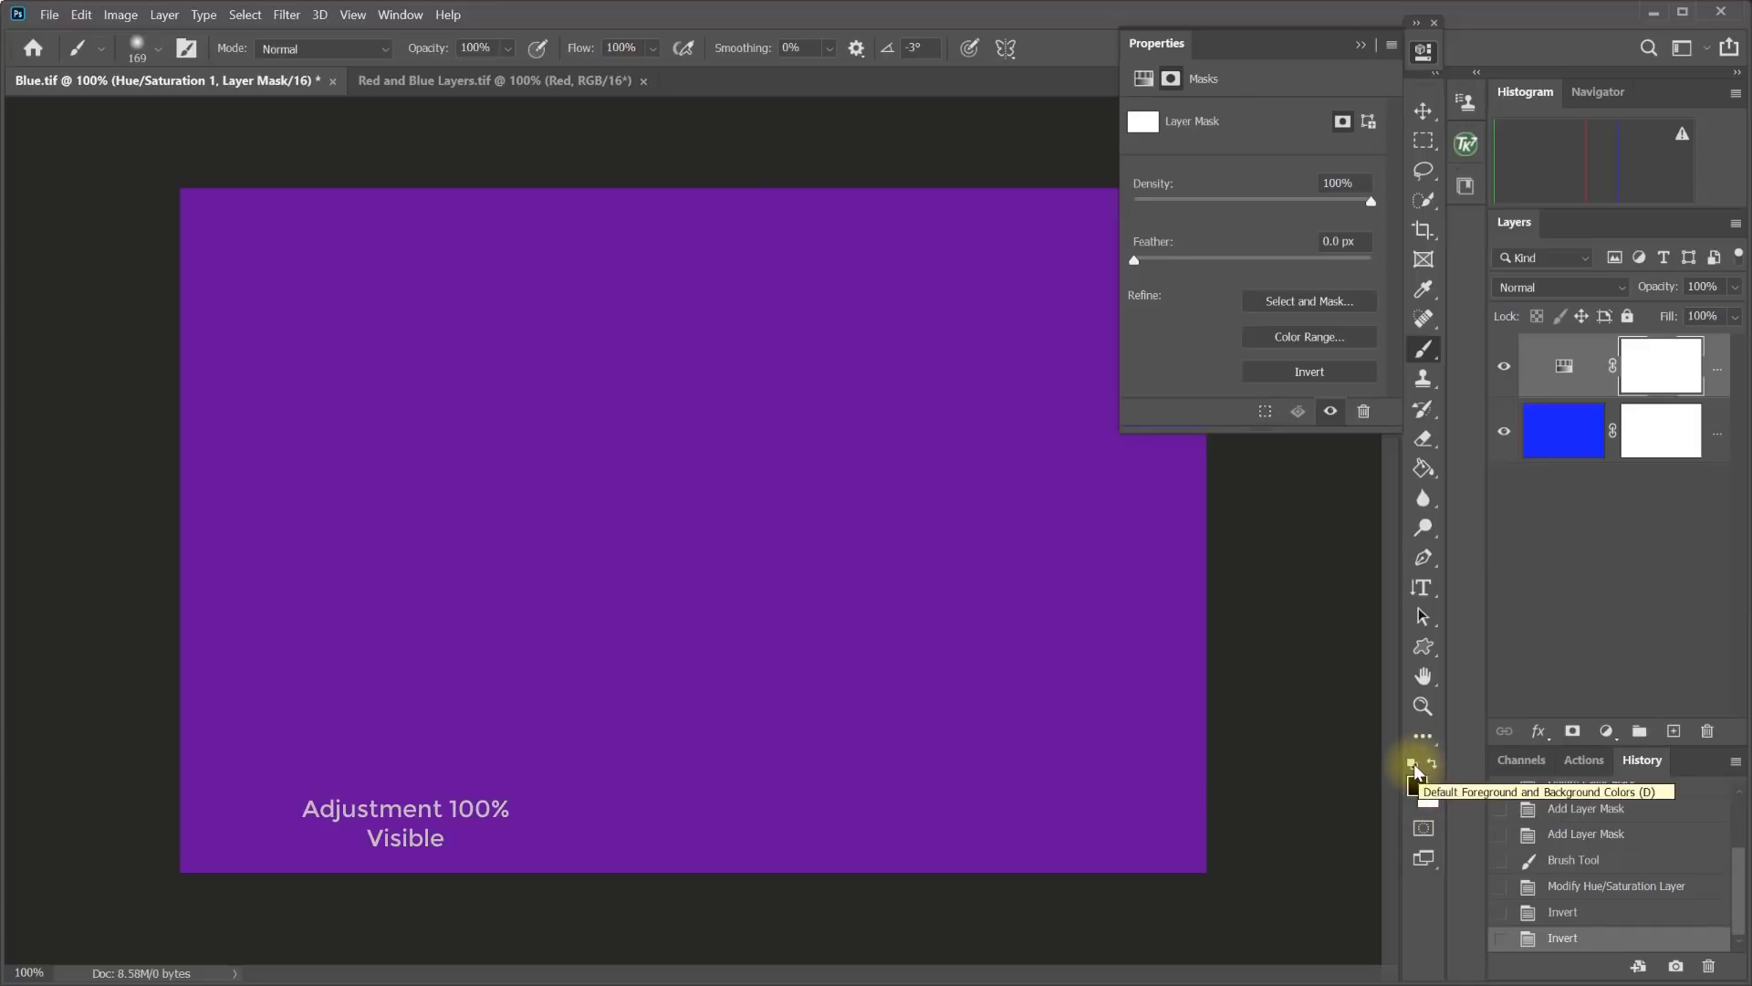
pyautogui.press('d')
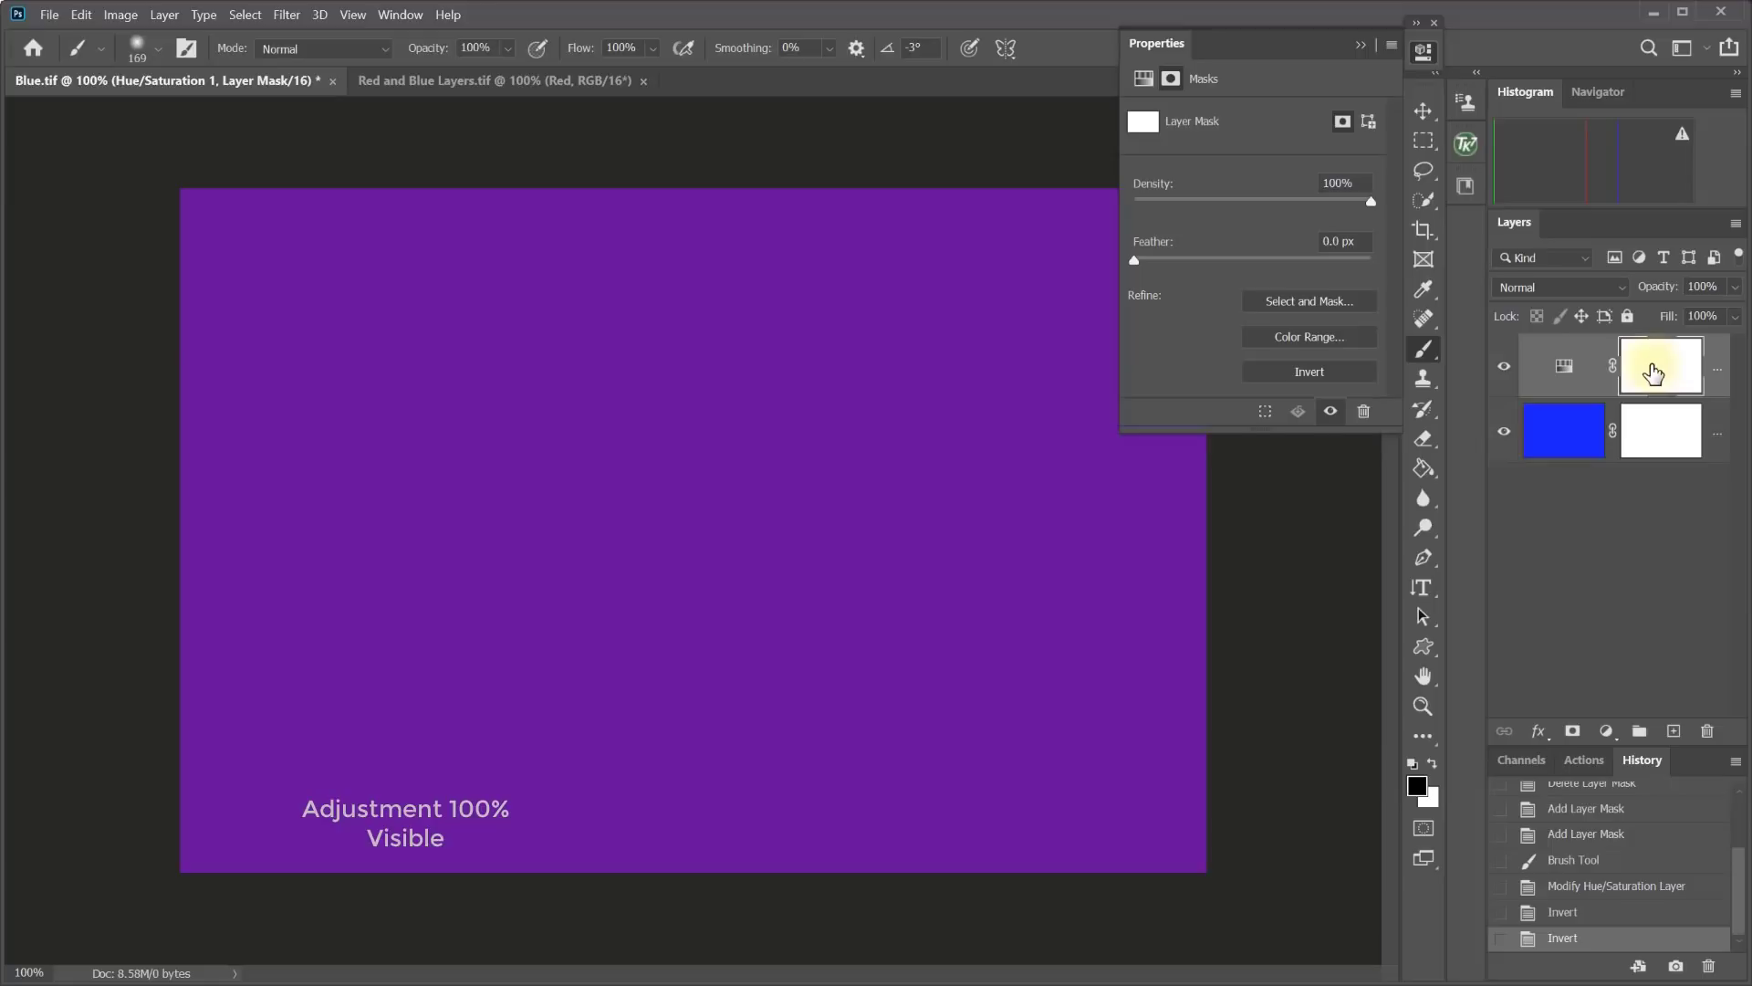
pyautogui.click(928, 365)
pyautogui.hotkey('ctrl', 'z')
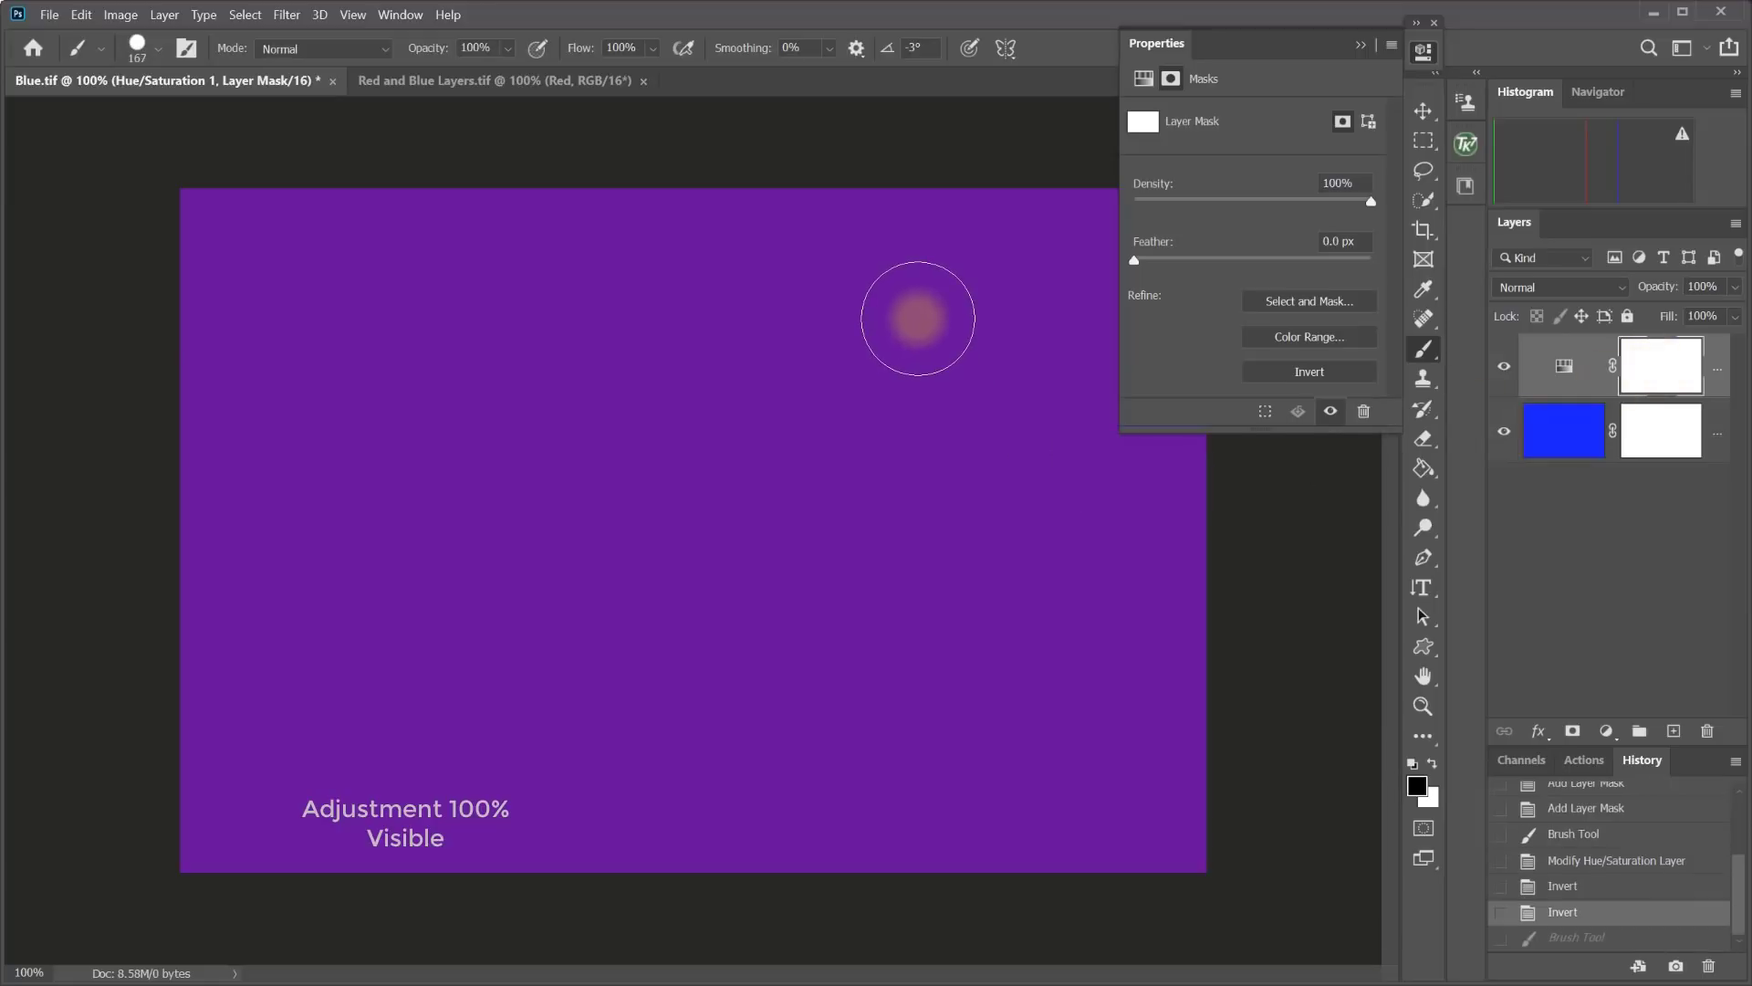
# Paint a black zigzag on the Hue/Saturation 1 mask, then Alt-click the thumbnail to preview the mask alone.
pyautogui.moveTo(919, 318)
pyautogui.mouseDown()
pyautogui.moveTo(777, 364)
pyautogui.moveTo(679, 455)
pyautogui.moveTo(981, 497)
pyautogui.moveTo(886, 581)
pyautogui.moveTo(822, 676)
pyautogui.mouseUp()
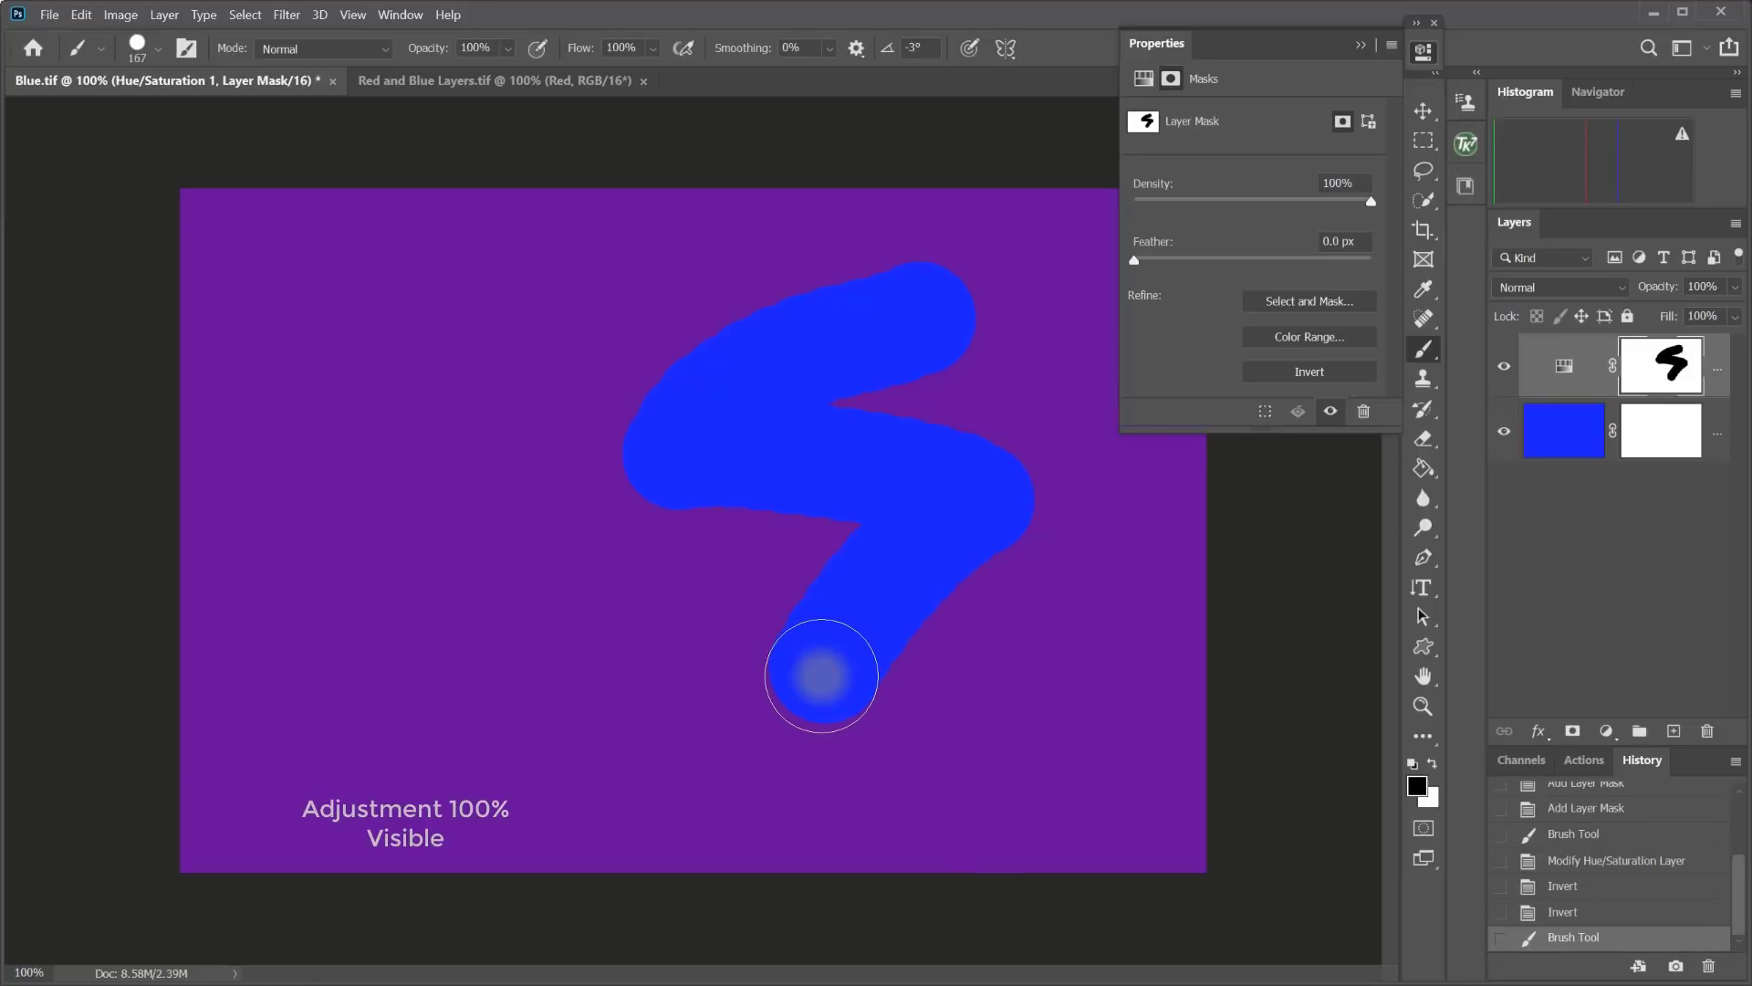
pyautogui.press('alt')
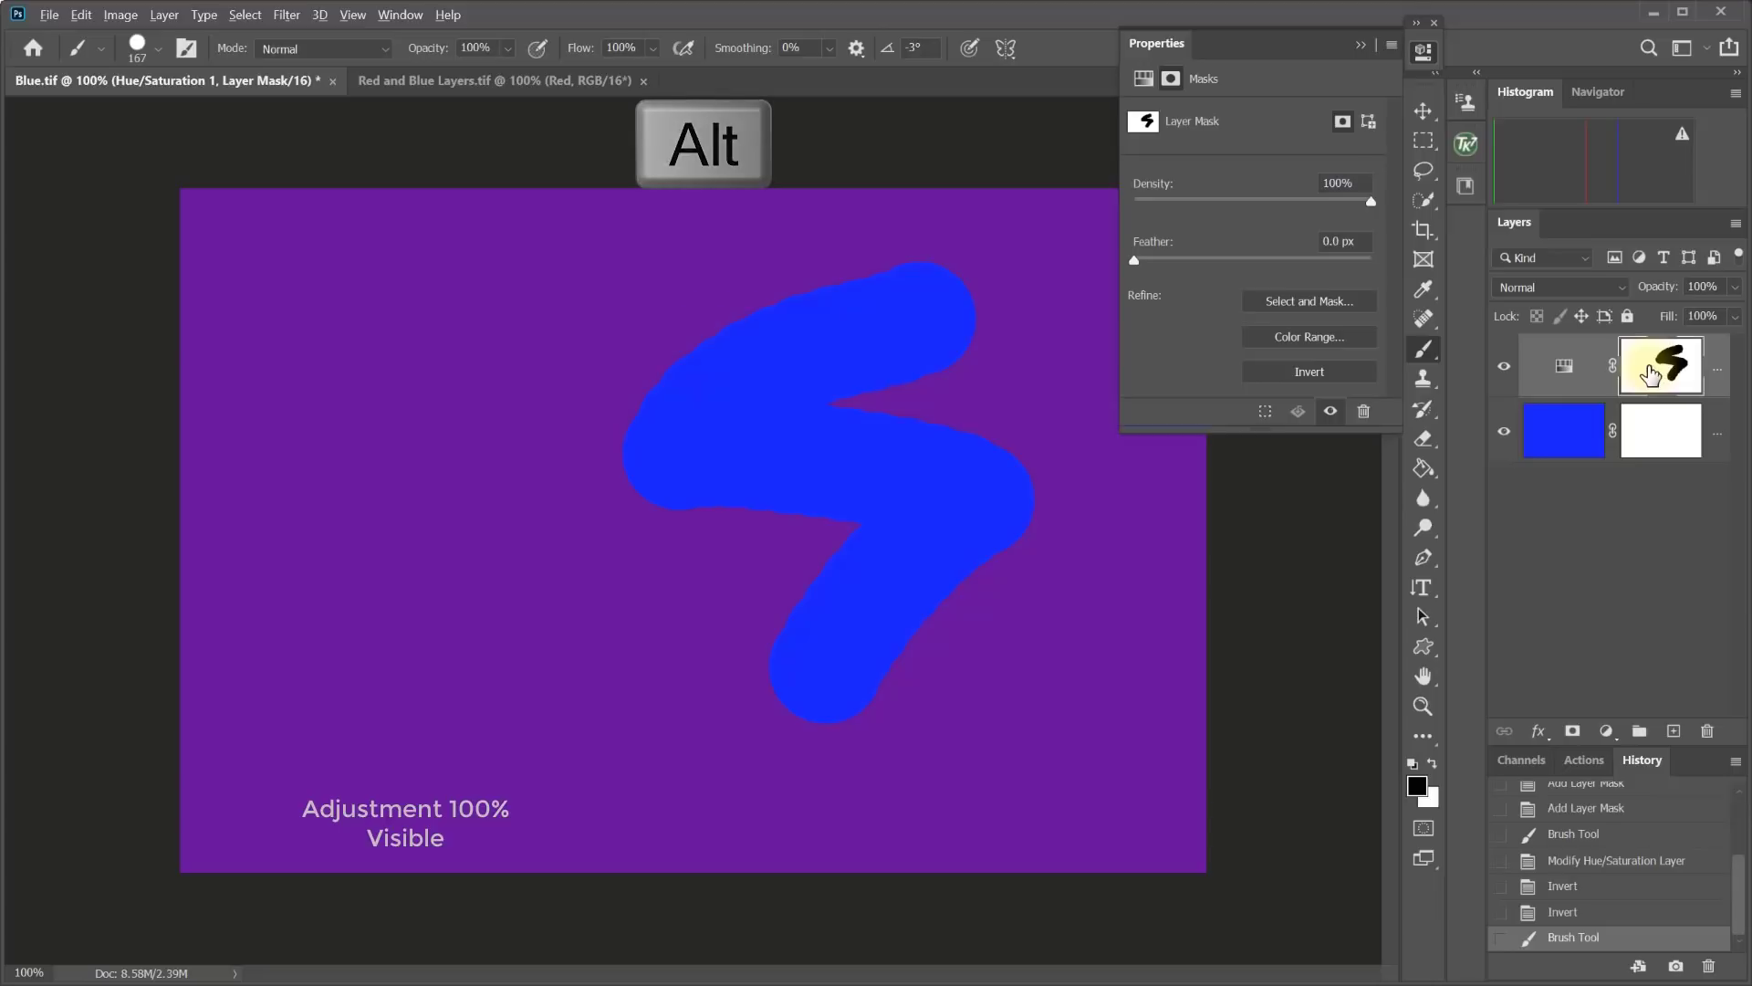
pyautogui.keyDown('alt'); pyautogui.click(1651, 375); pyautogui.keyUp('alt')
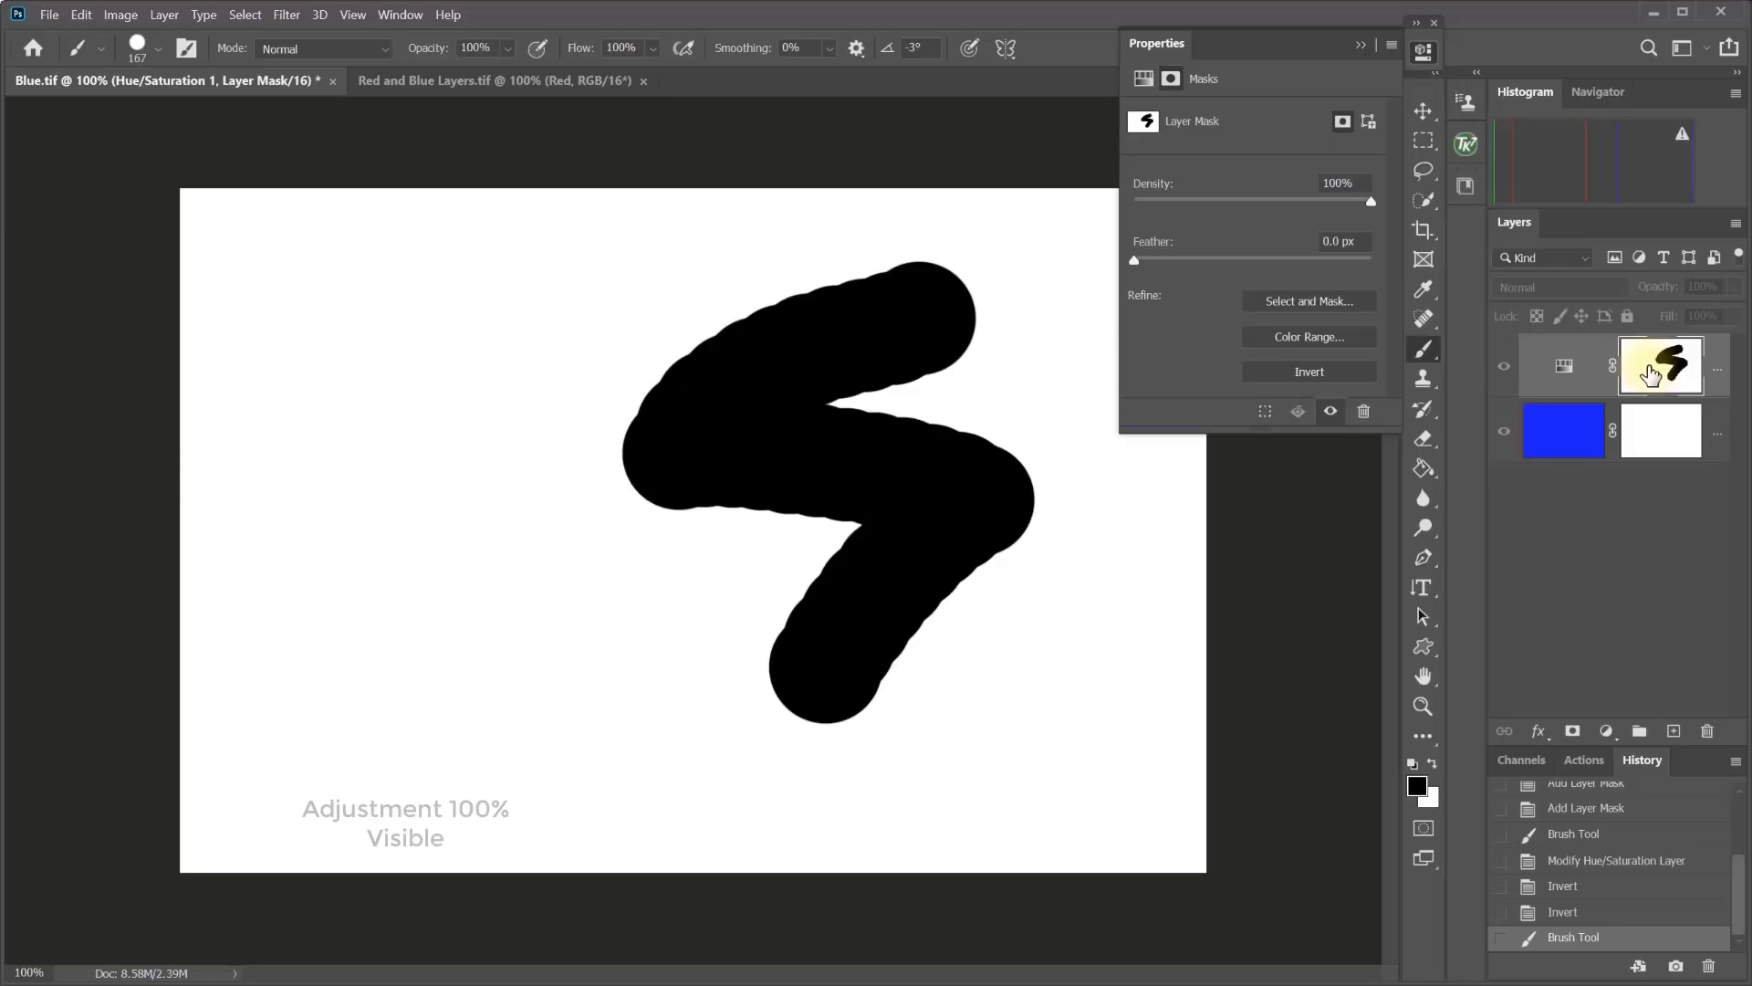
pyautogui.keyDown('alt'); pyautogui.click(1651, 374); pyautogui.keyUp('alt')
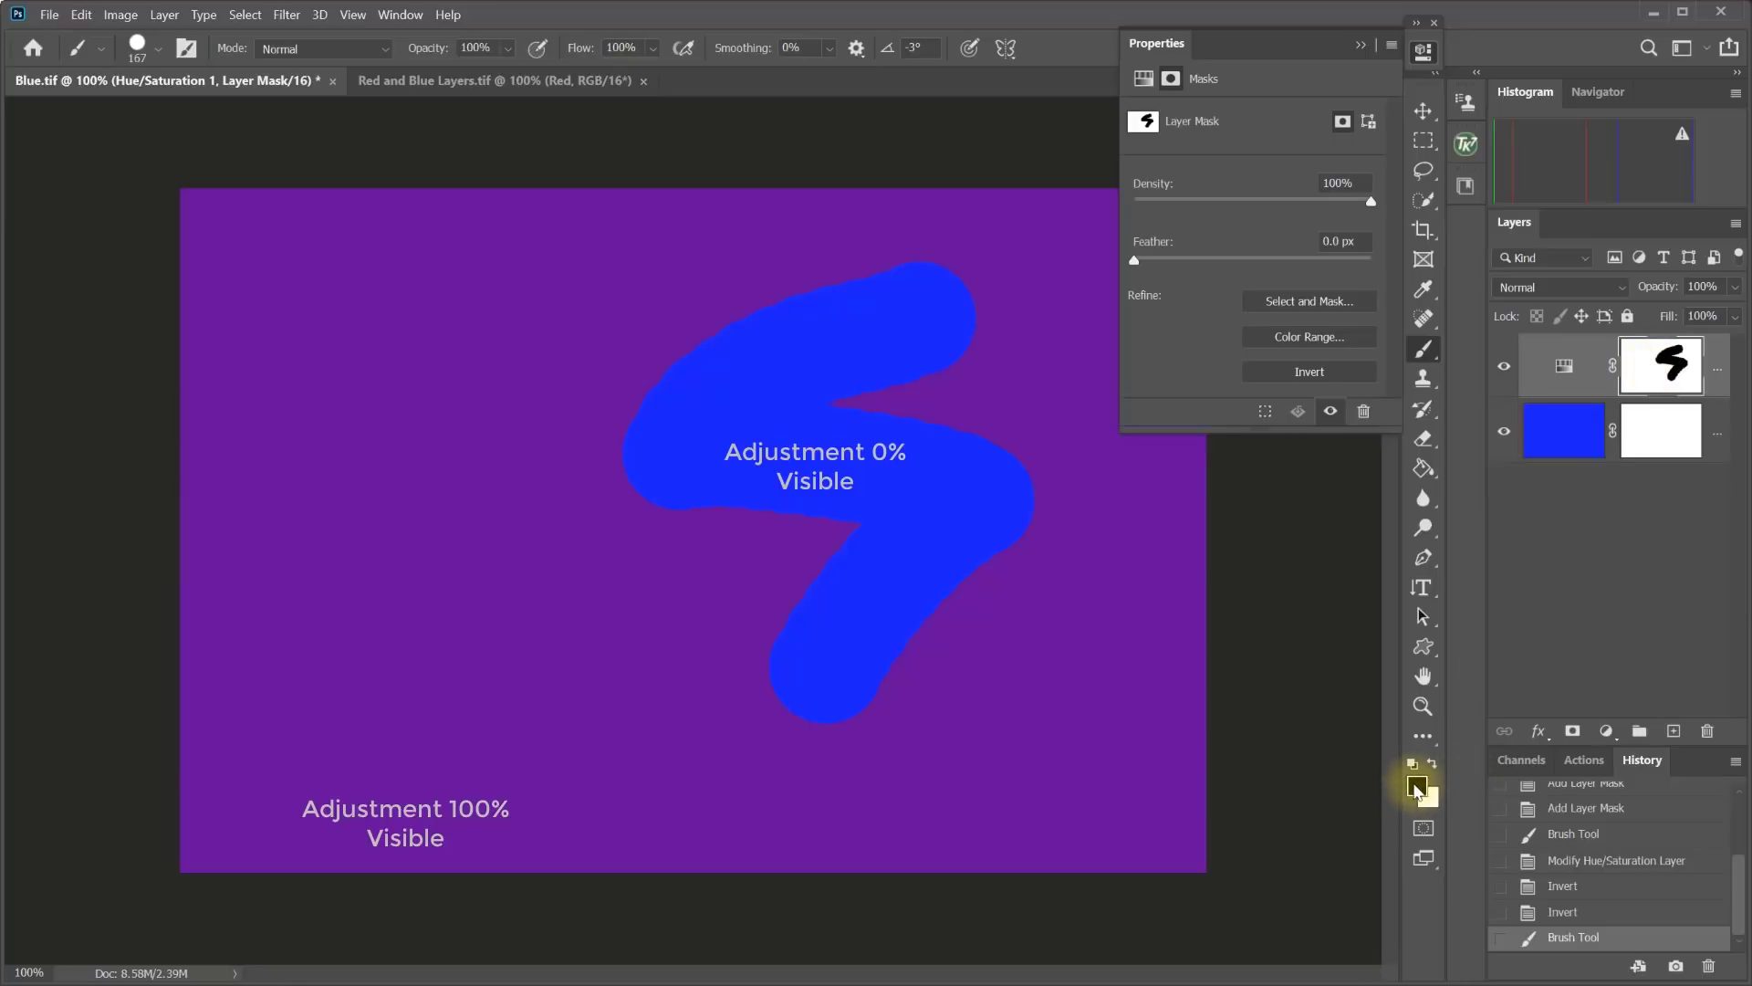
# Paint a 4-shaped stroke in mid grey 7b7a7a on the mask and check the mask view.
pyautogui.click(1417, 791)
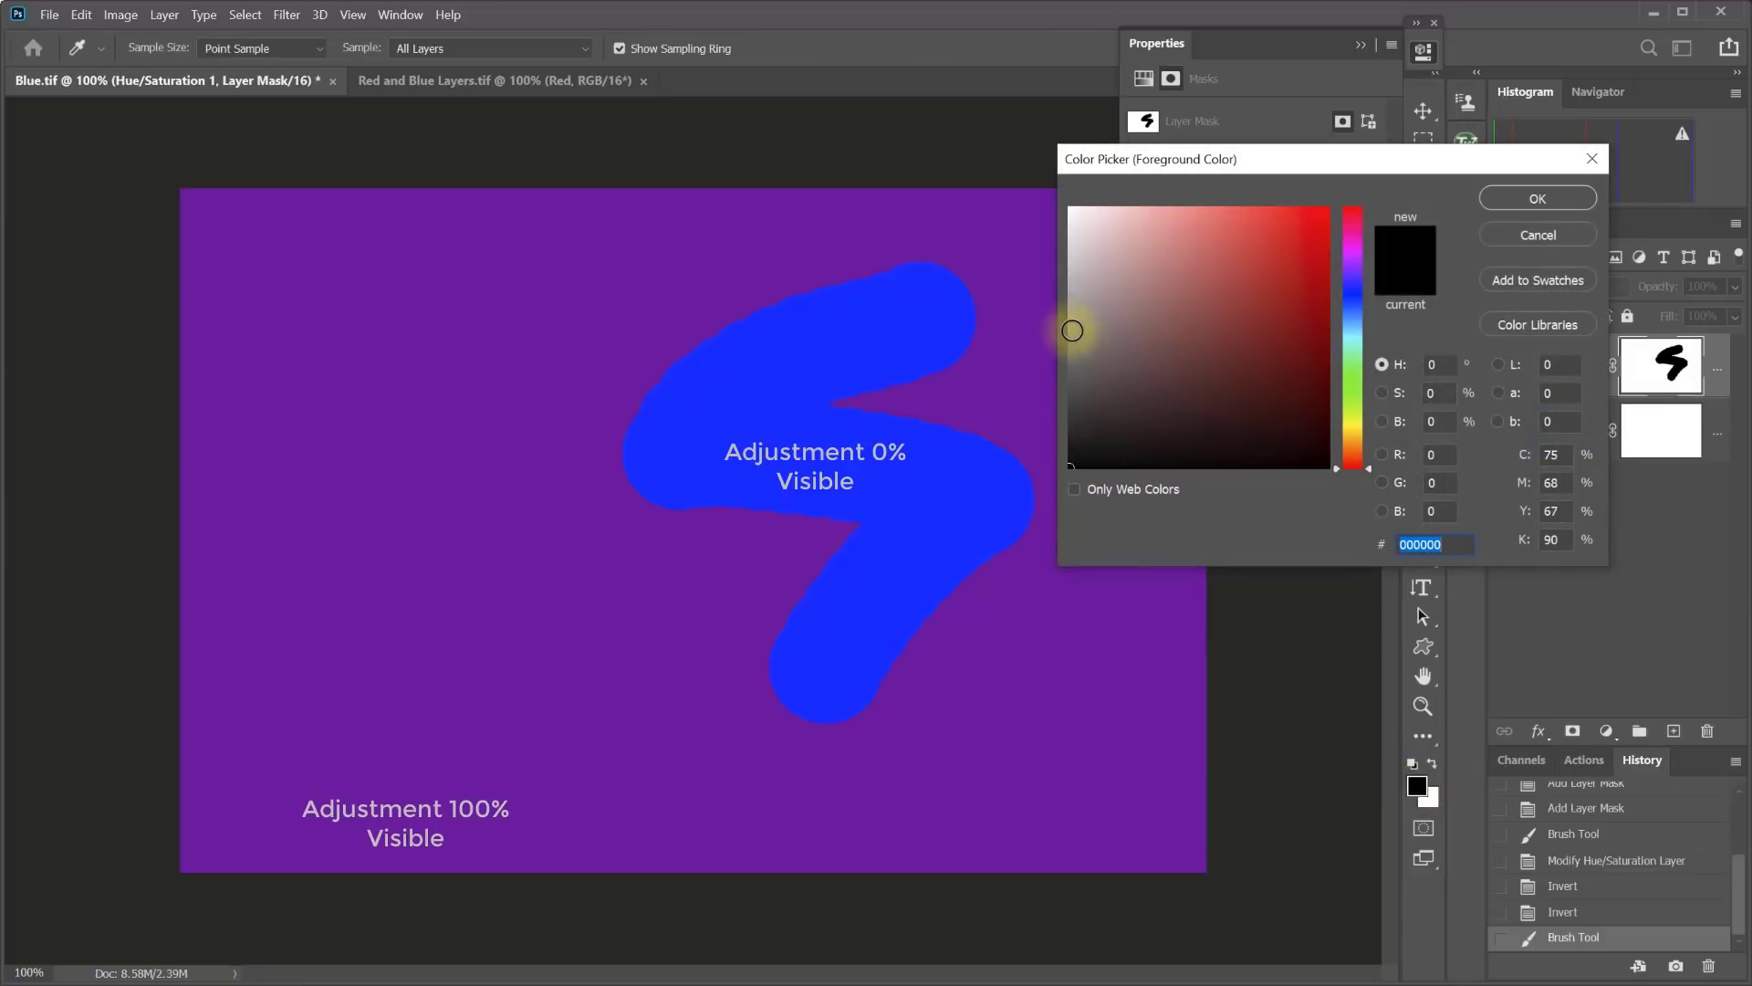
pyautogui.click(1070, 341)
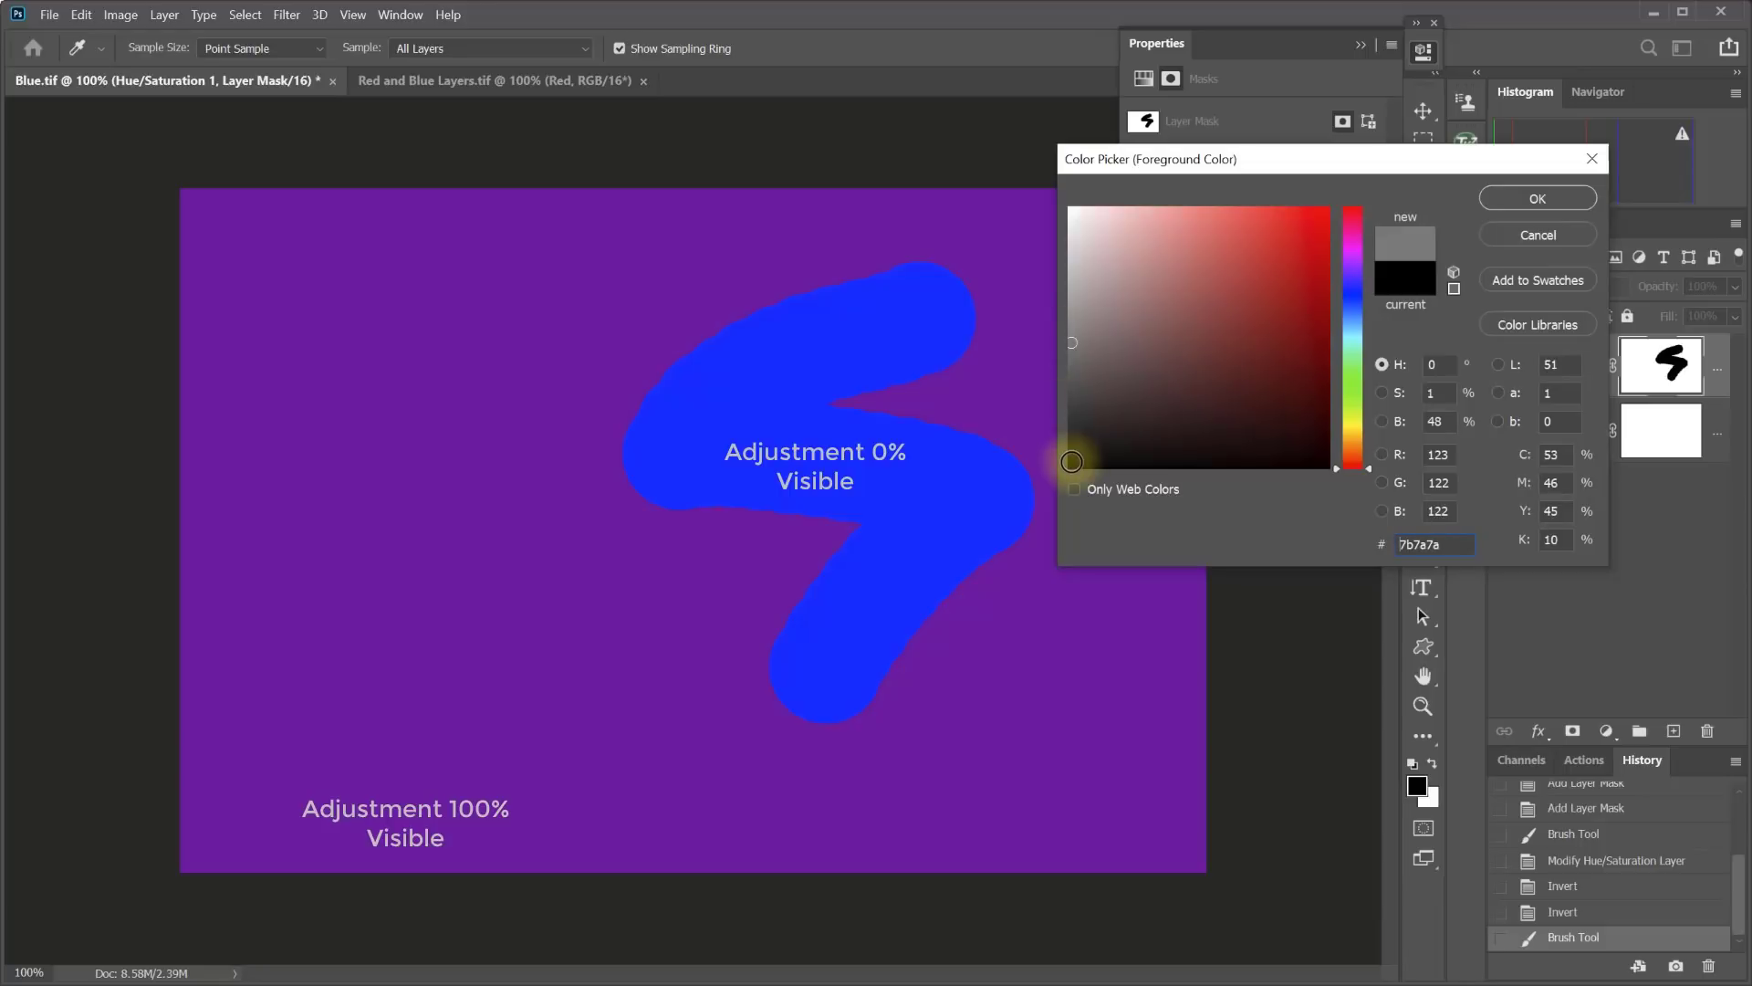
pyautogui.click(1535, 199)
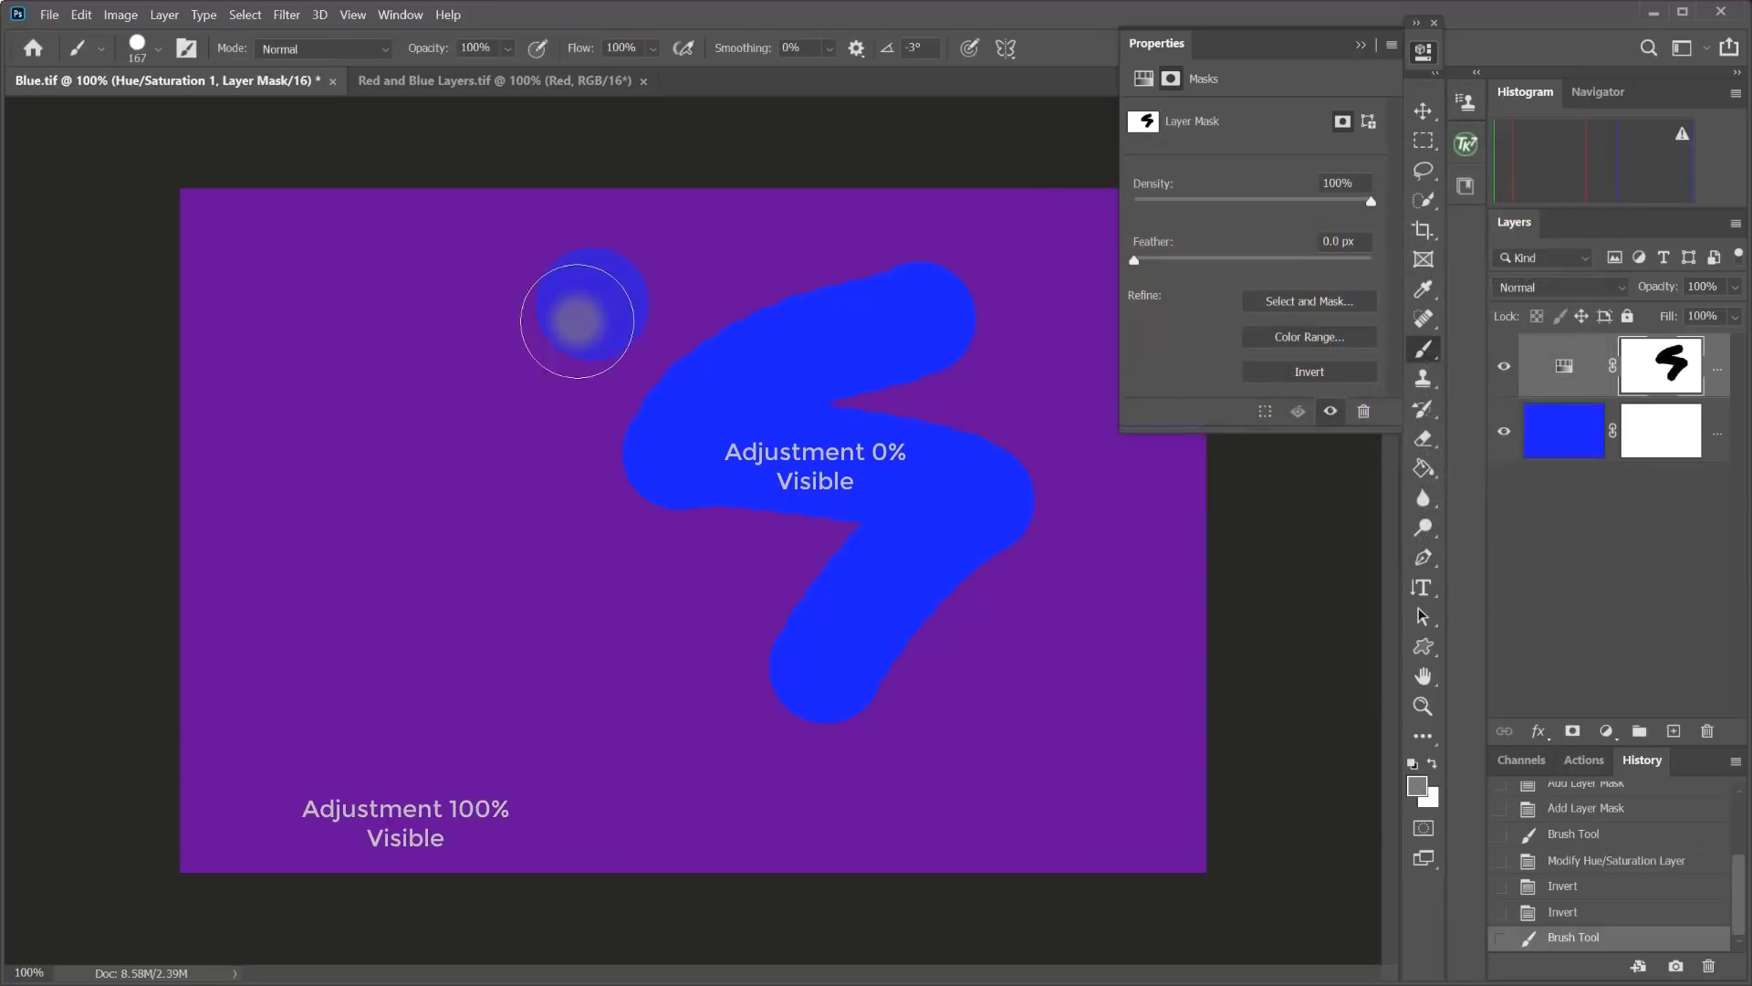
pyautogui.moveTo(577, 321)
pyautogui.mouseDown()
pyautogui.moveTo(491, 446)
pyautogui.moveTo(411, 634)
pyautogui.moveTo(672, 587)
pyautogui.moveTo(613, 754)
pyautogui.mouseUp()
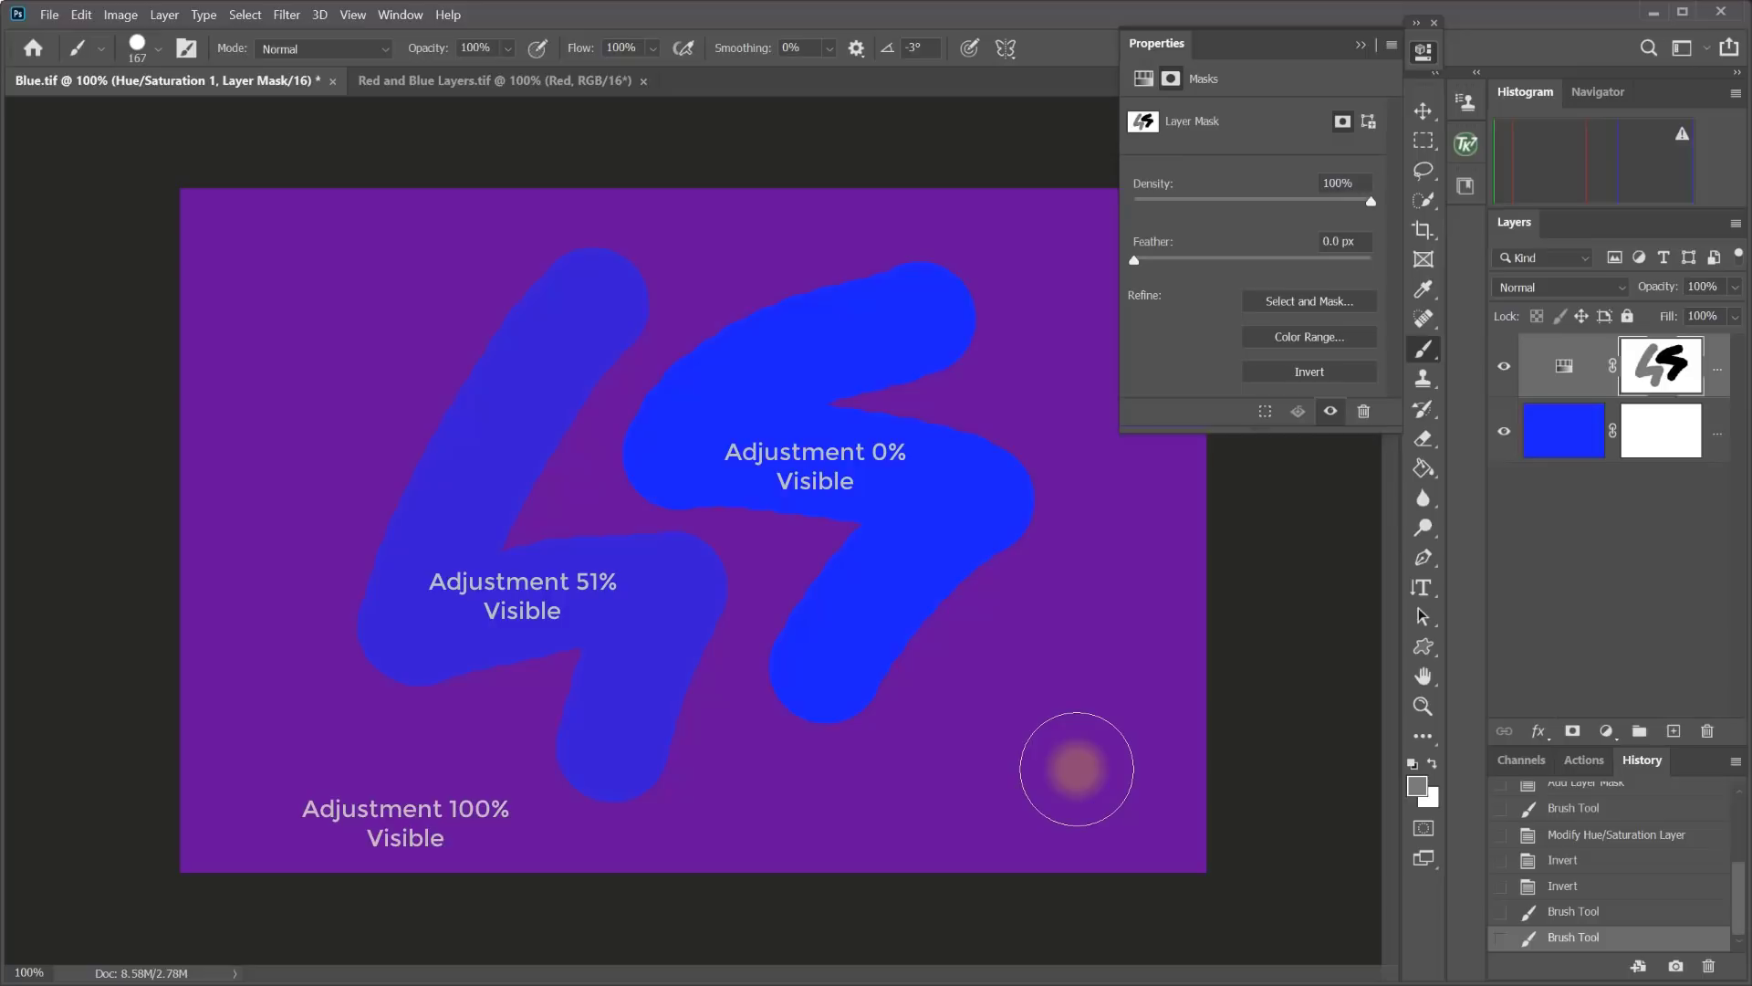
pyautogui.keyDown('alt'); pyautogui.click(1657, 372); pyautogui.keyUp('alt')
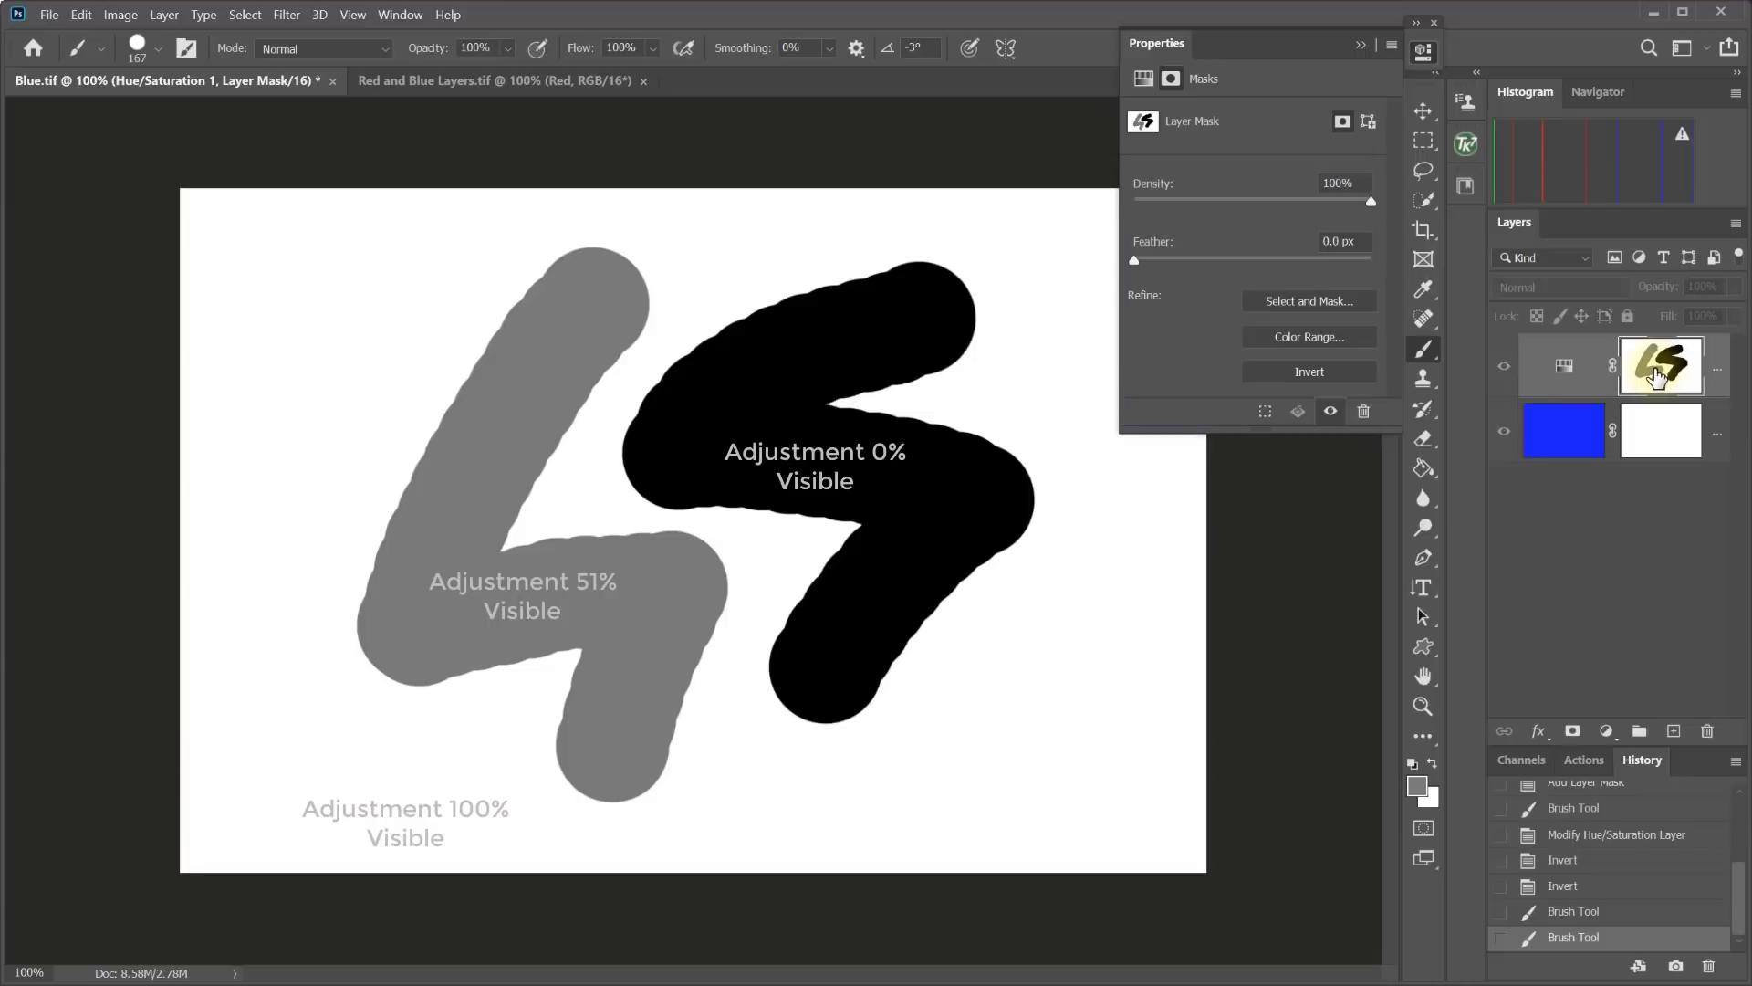
pyautogui.keyDown('alt'); pyautogui.click(1656, 373); pyautogui.keyUp('alt')
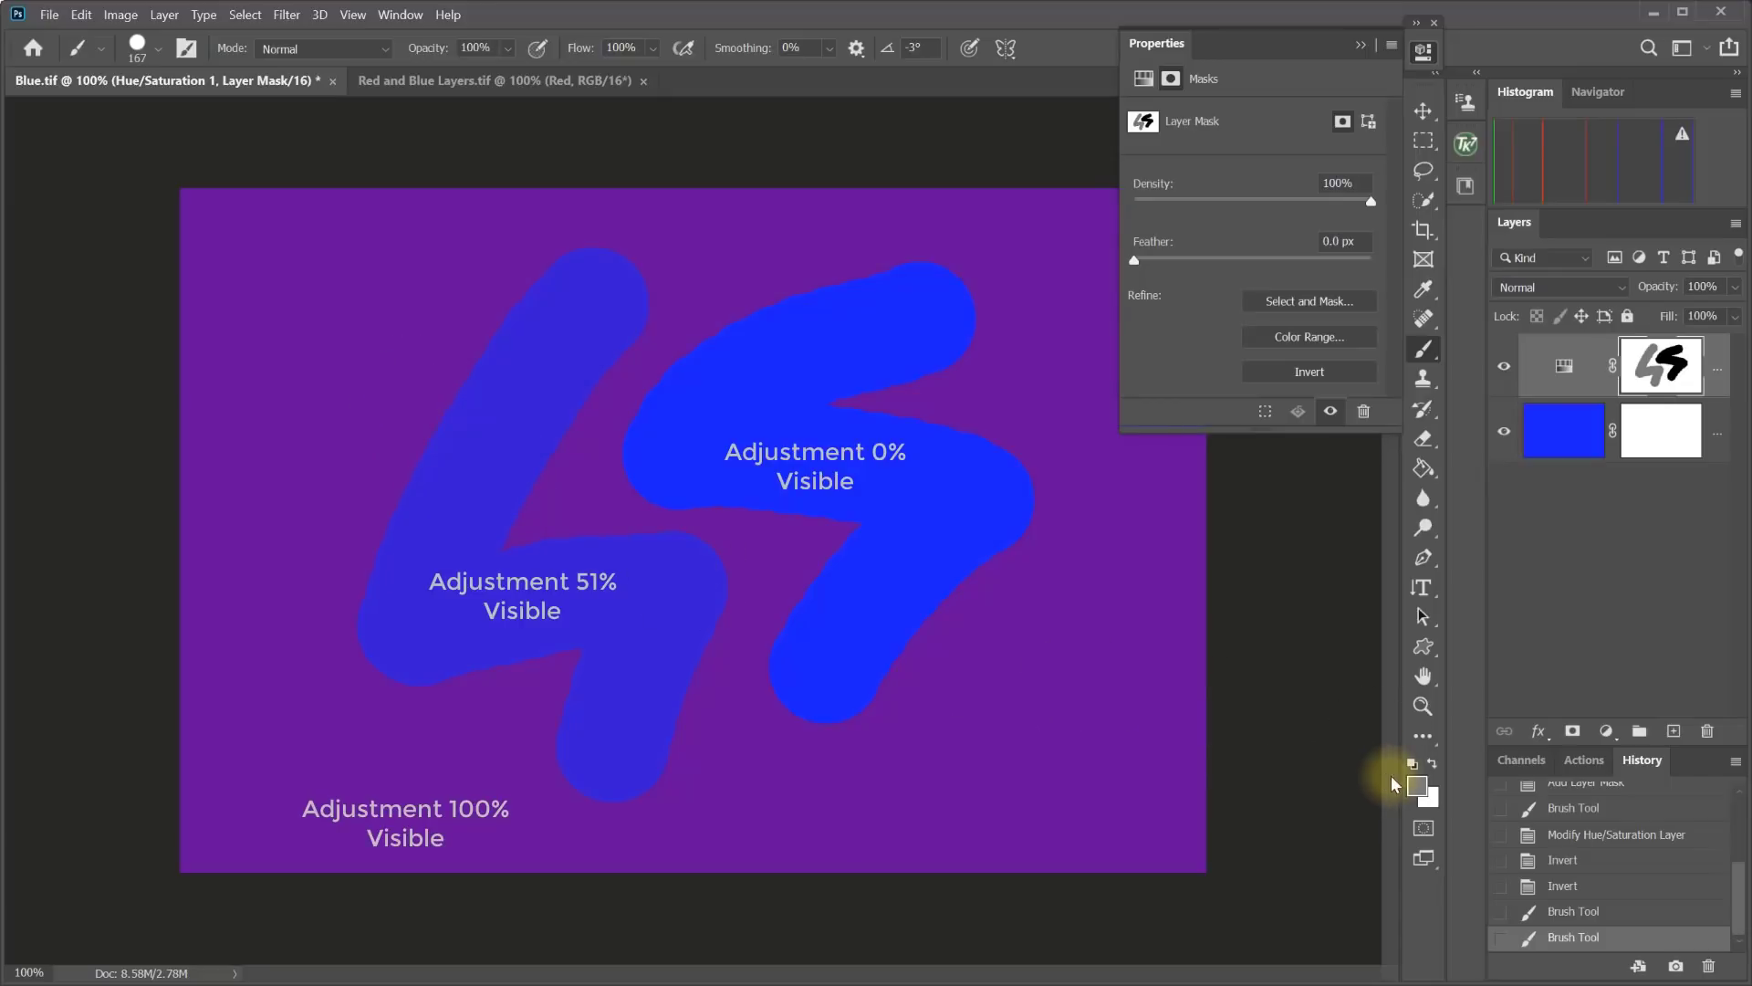
# Paint a faint stroke down the left side in light grey cfcbcb.
pyautogui.click(1418, 787)
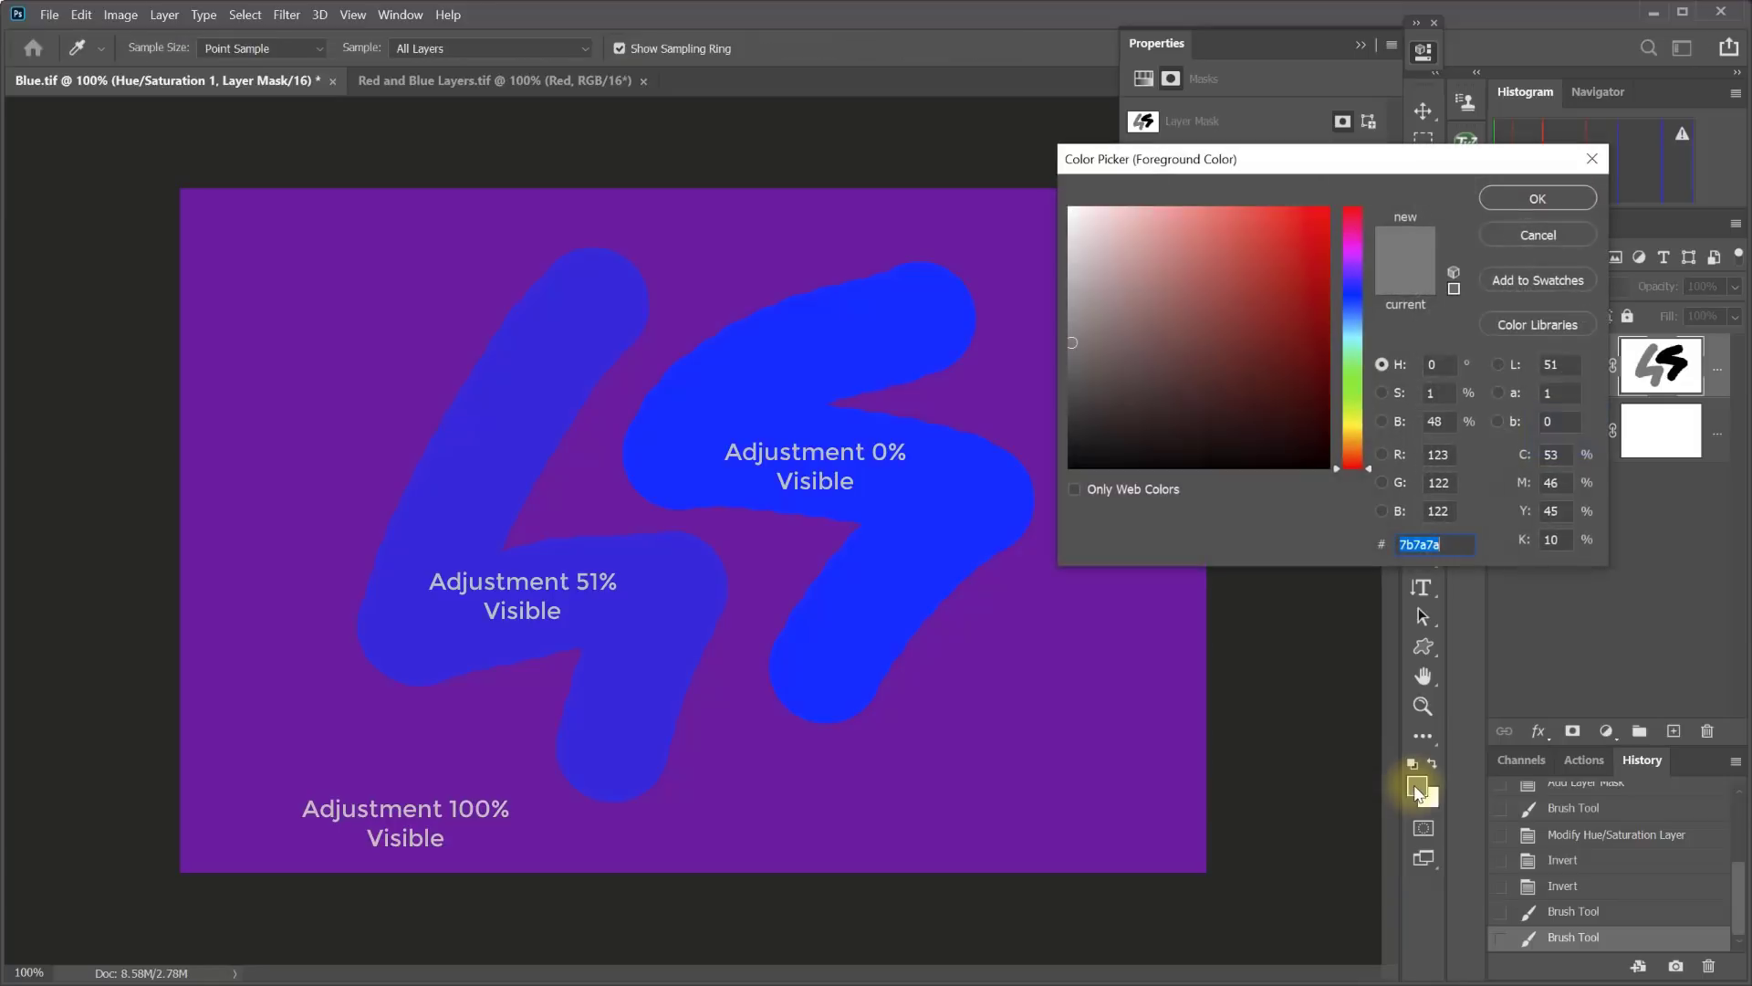
pyautogui.click(1073, 255)
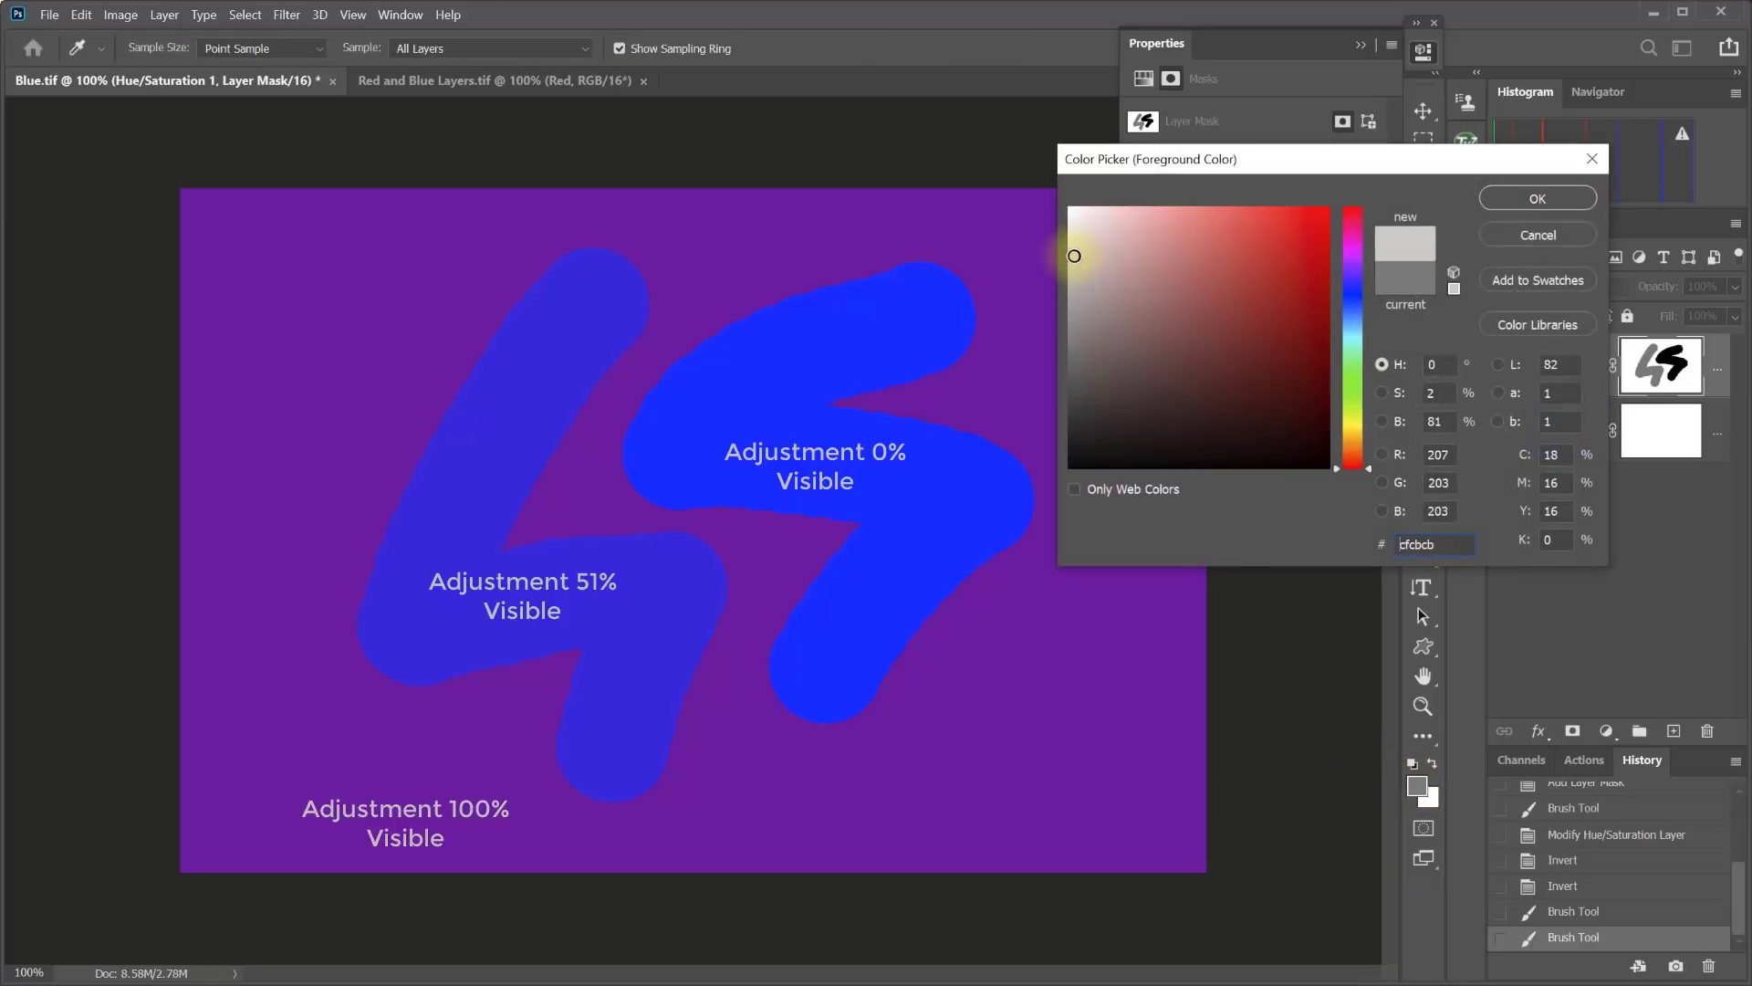
pyautogui.click(1538, 198)
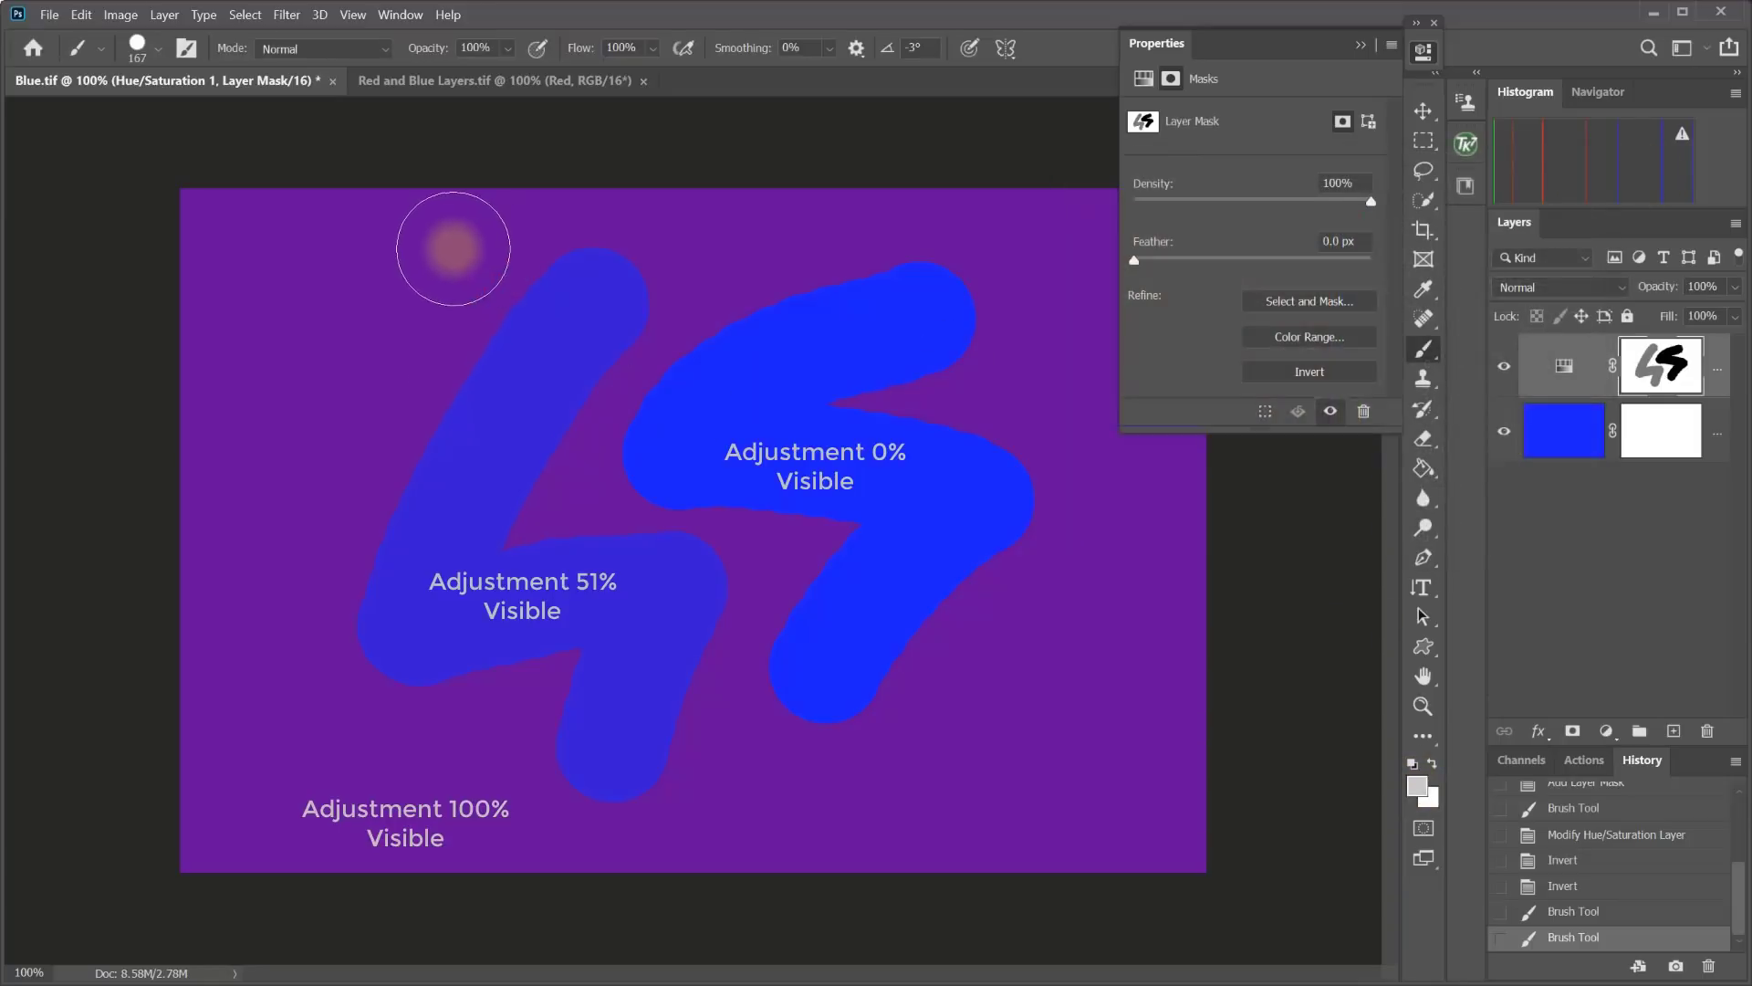
pyautogui.moveTo(449, 255)
pyautogui.mouseDown()
pyautogui.moveTo(326, 466)
pyautogui.moveTo(293, 623)
pyautogui.mouseUp()
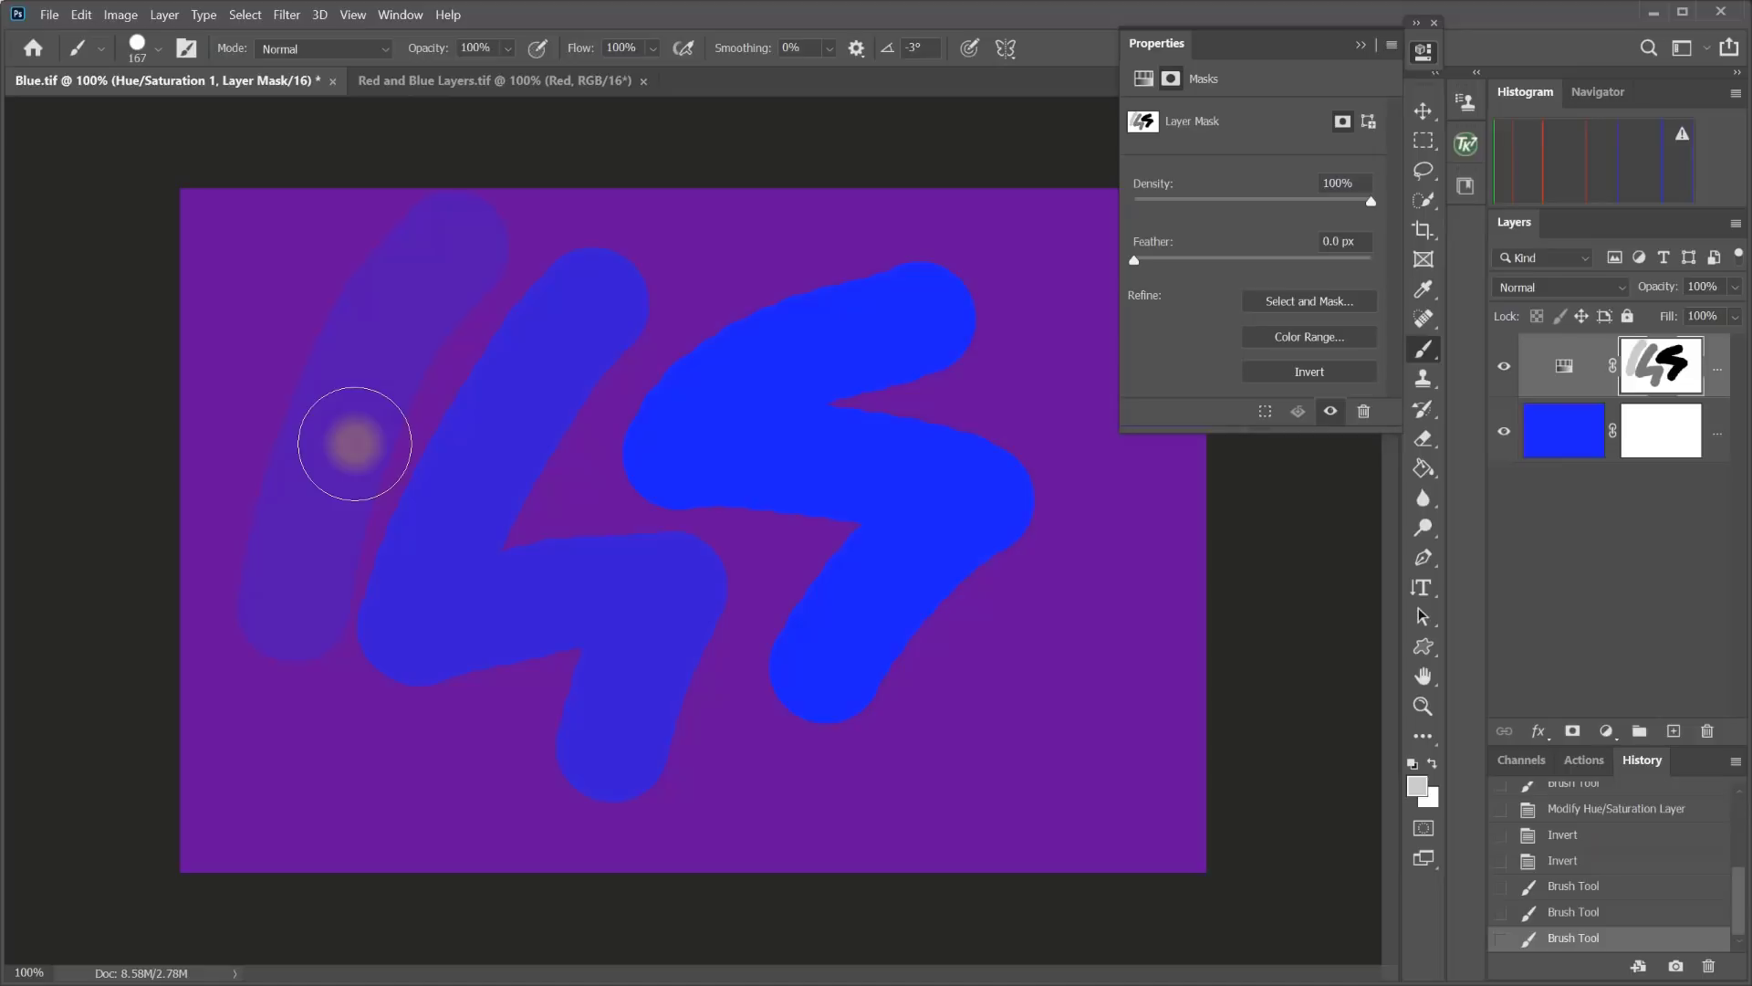
# Reset to default colours, paint white over the strokes, and briefly check the mask alone.
pyautogui.click(1413, 763)
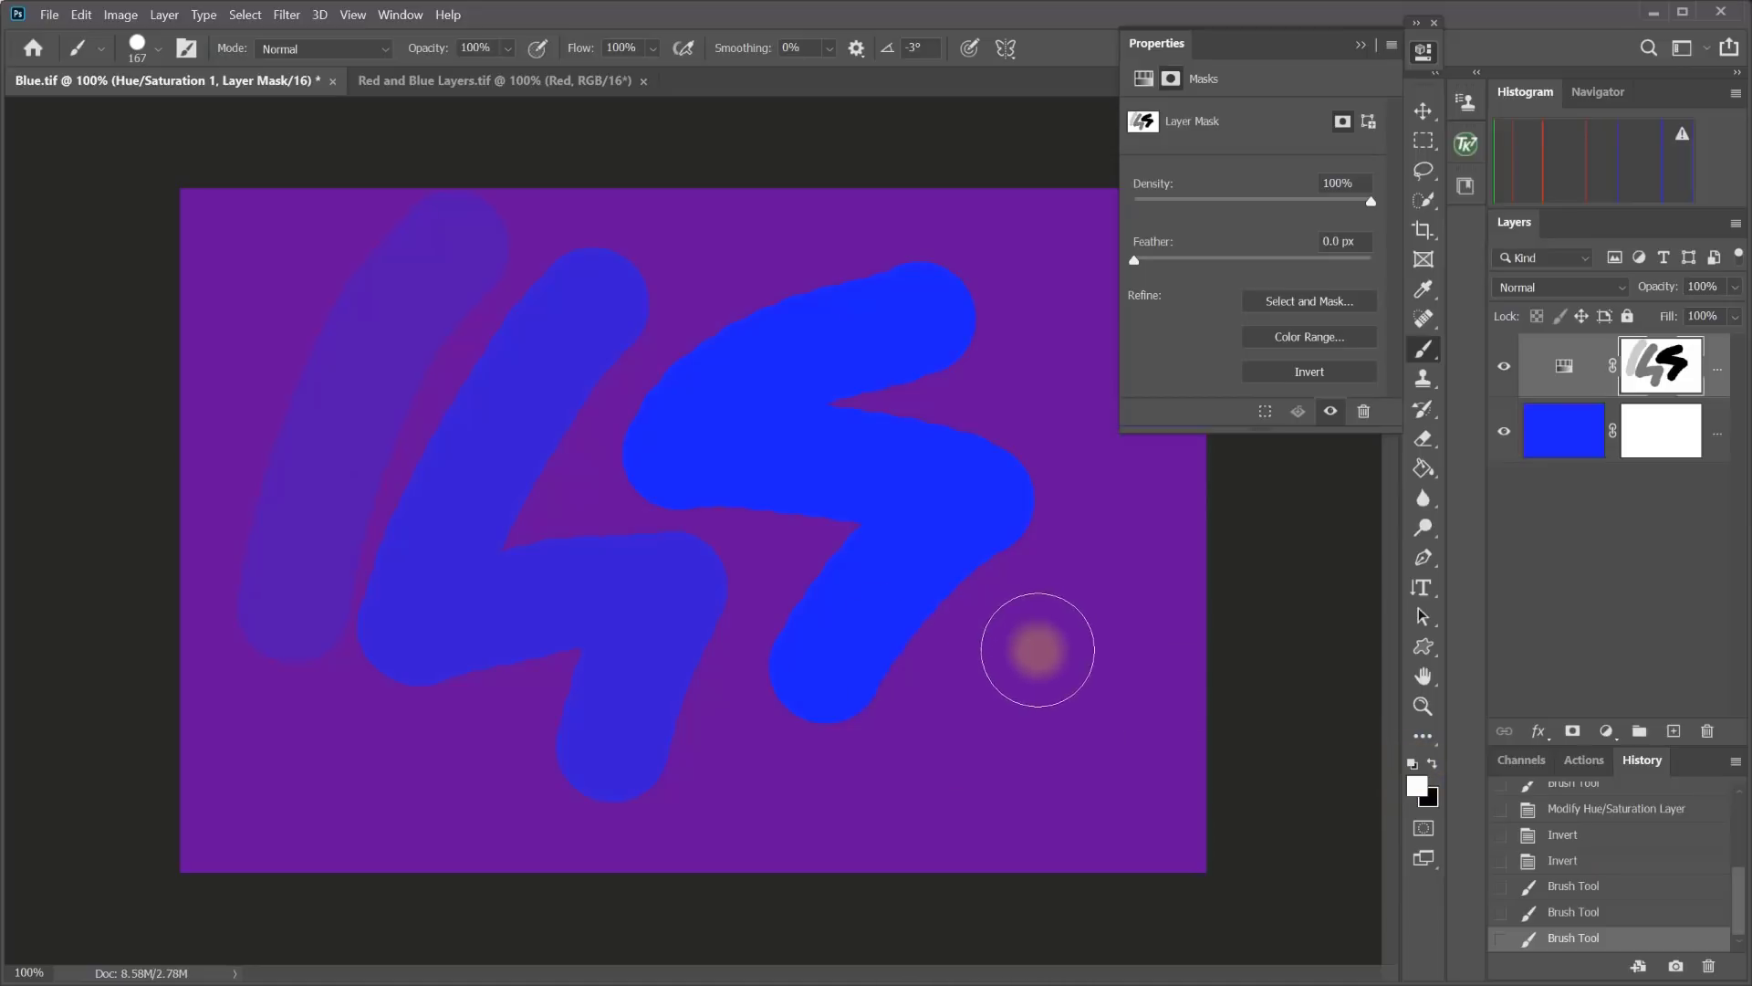
pyautogui.moveTo(1037, 650)
pyautogui.mouseDown()
pyautogui.moveTo(937, 595)
pyautogui.moveTo(793, 590)
pyautogui.moveTo(738, 619)
pyautogui.moveTo(1057, 503)
pyautogui.moveTo(937, 474)
pyautogui.moveTo(827, 481)
pyautogui.moveTo(792, 497)
pyautogui.moveTo(950, 494)
pyautogui.moveTo(997, 533)
pyautogui.moveTo(590, 561)
pyautogui.moveTo(428, 642)
pyautogui.moveTo(690, 607)
pyautogui.moveTo(479, 504)
pyautogui.moveTo(413, 587)
pyautogui.moveTo(436, 911)
pyautogui.moveTo(393, 724)
pyautogui.moveTo(401, 522)
pyautogui.moveTo(305, 438)
pyautogui.mouseUp()
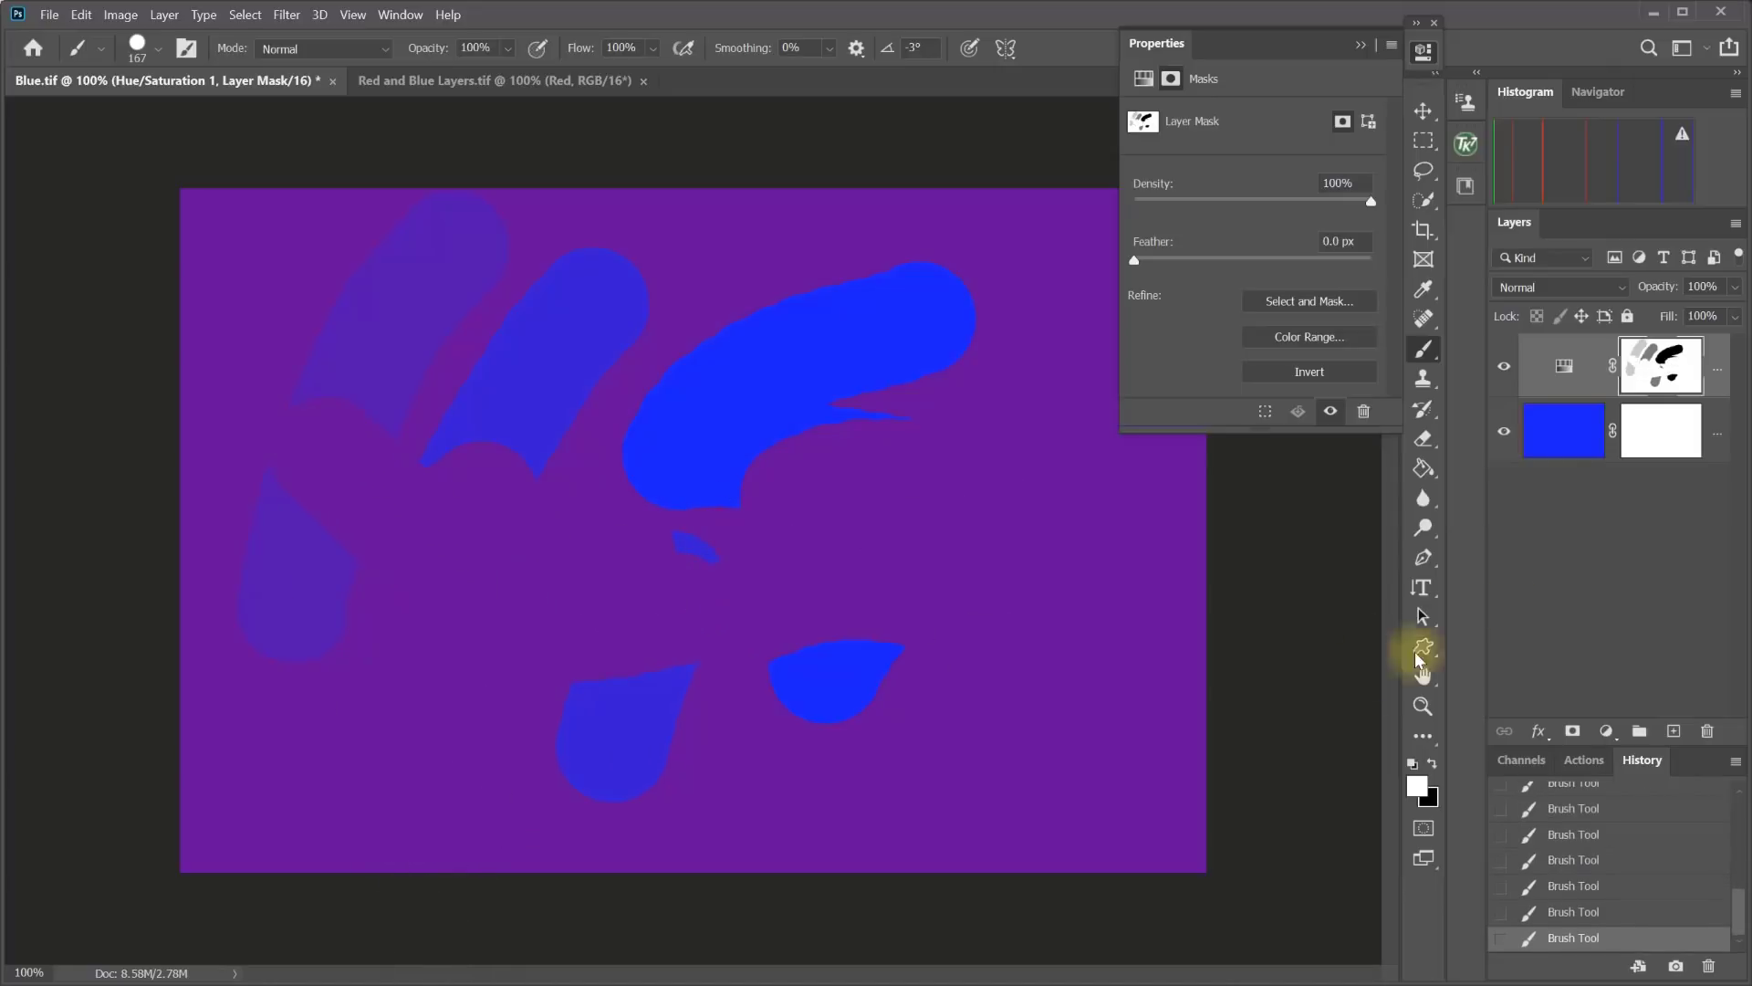
pyautogui.keyDown('alt'); pyautogui.click(1662, 379); pyautogui.keyUp('alt')
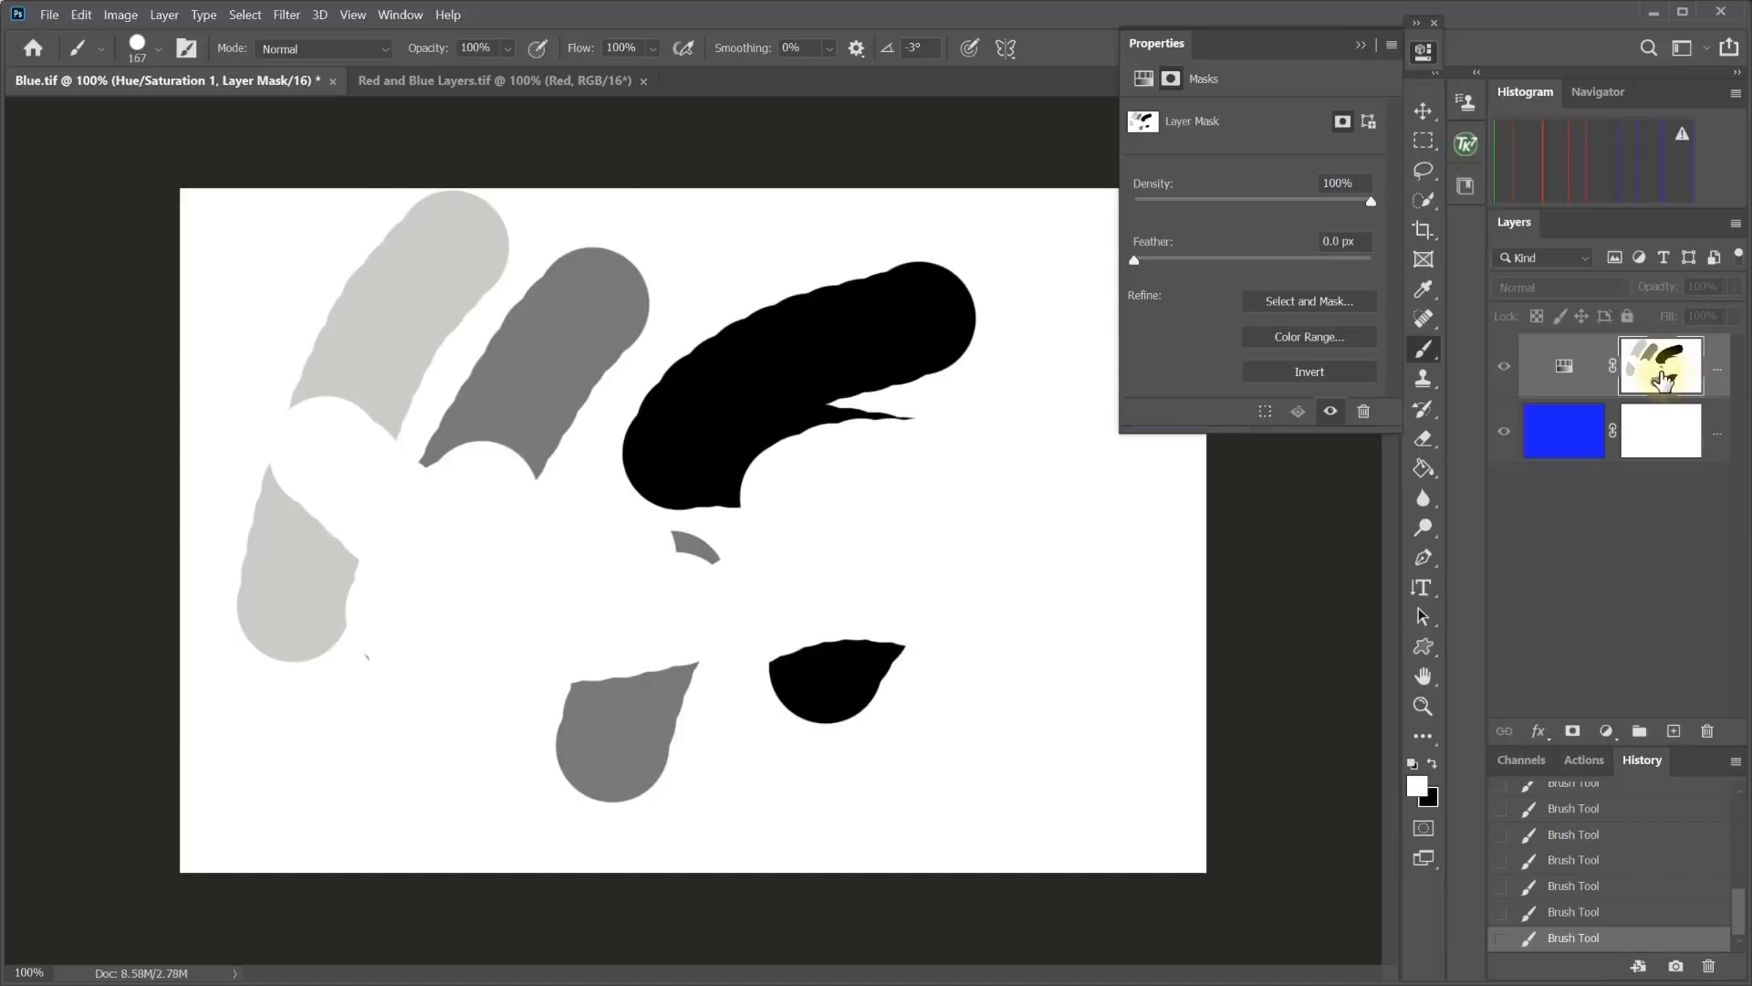
pyautogui.keyDown('alt'); pyautogui.click(1662, 378); pyautogui.keyUp('alt')
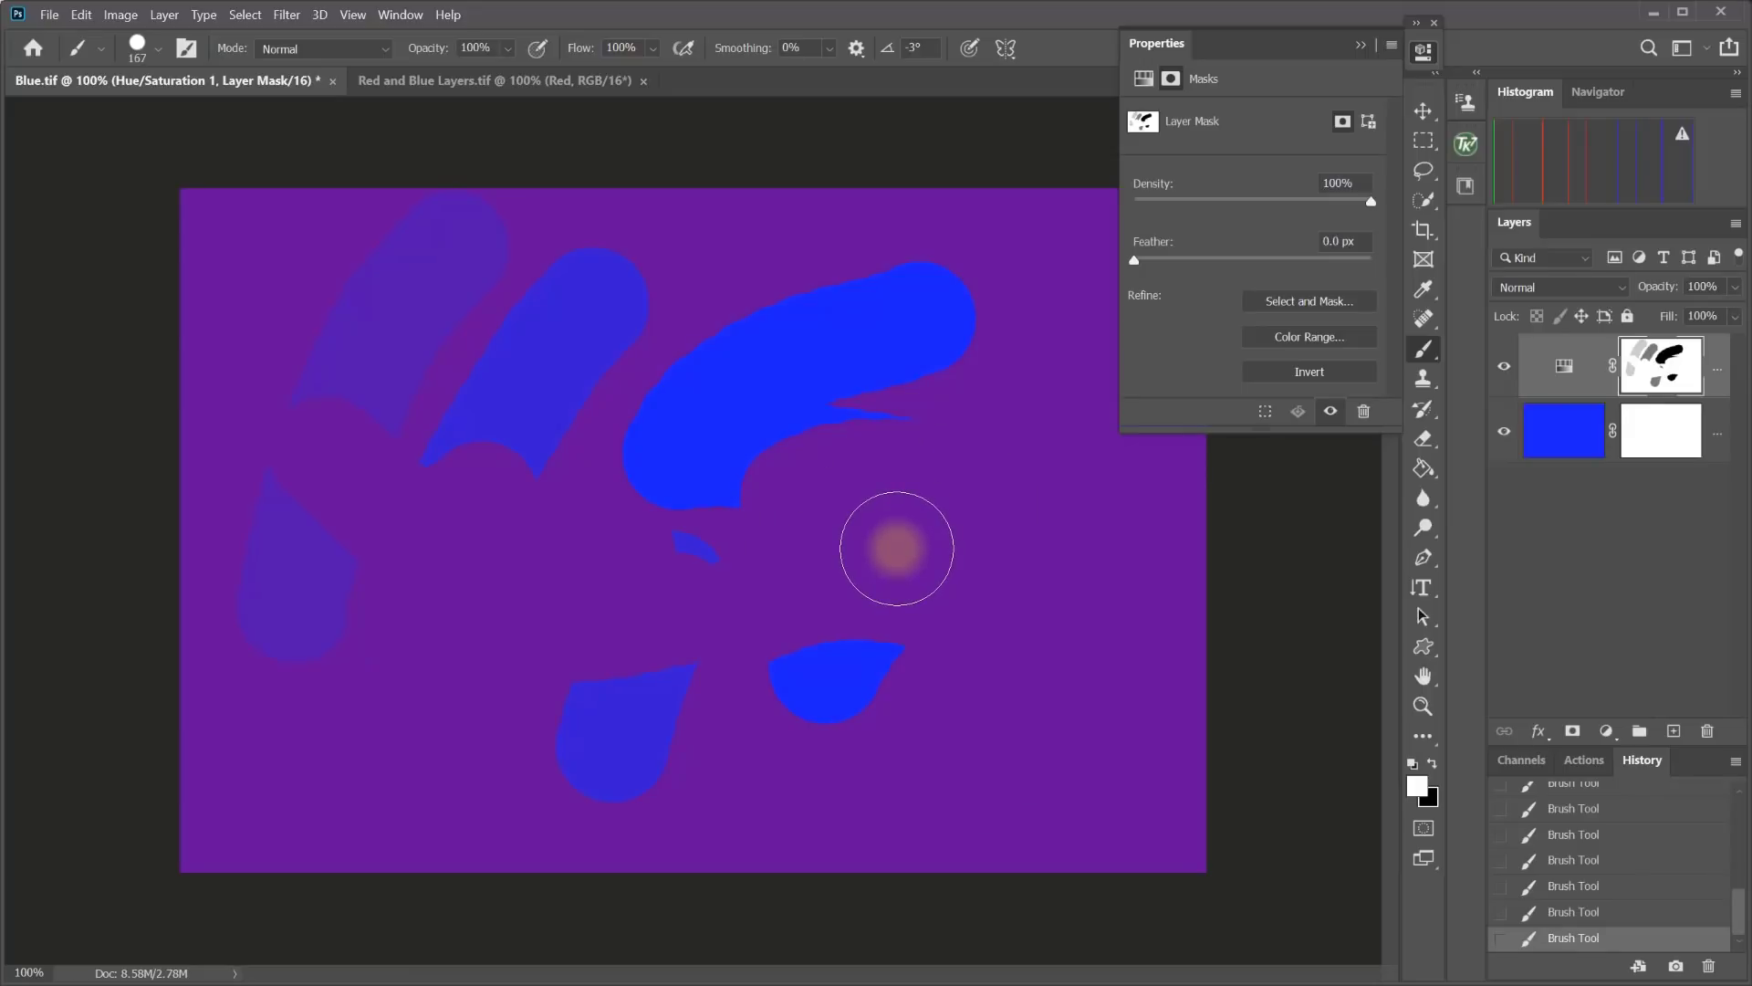
# Paint black to reveal a large blue area, then white to re-hide its lower part.
pyautogui.click(1432, 763)
pyautogui.moveTo(819, 487)
pyautogui.mouseDown()
pyautogui.moveTo(1013, 525)
pyautogui.moveTo(865, 577)
pyautogui.moveTo(1100, 625)
pyautogui.moveTo(867, 638)
pyautogui.moveTo(916, 692)
pyautogui.moveTo(1060, 726)
pyautogui.mouseUp()
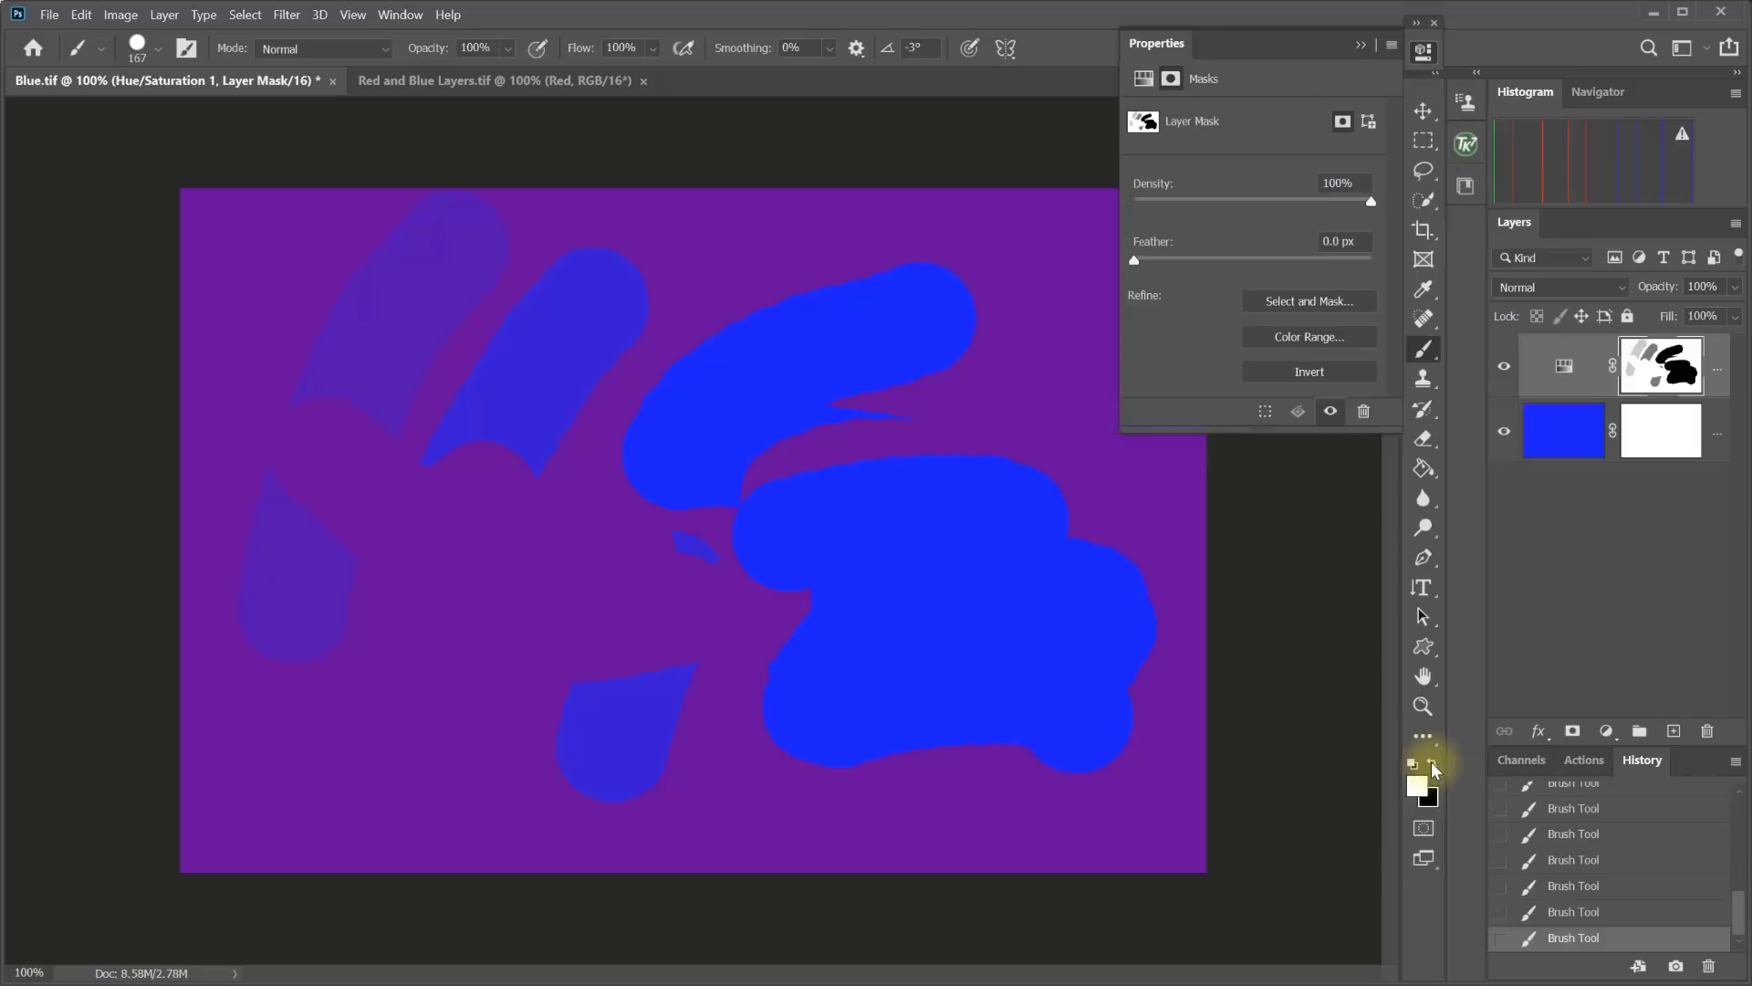
pyautogui.click(1431, 761)
pyautogui.moveTo(1149, 727)
pyautogui.mouseDown()
pyautogui.moveTo(806, 755)
pyautogui.moveTo(884, 719)
pyautogui.moveTo(1147, 695)
pyautogui.moveTo(1005, 695)
pyautogui.moveTo(656, 731)
pyautogui.moveTo(1144, 666)
pyautogui.moveTo(927, 663)
pyautogui.moveTo(569, 715)
pyautogui.moveTo(491, 749)
pyautogui.moveTo(753, 791)
pyautogui.moveTo(520, 790)
pyautogui.moveTo(841, 721)
pyautogui.moveTo(775, 627)
pyautogui.moveTo(1126, 618)
pyautogui.mouseUp()
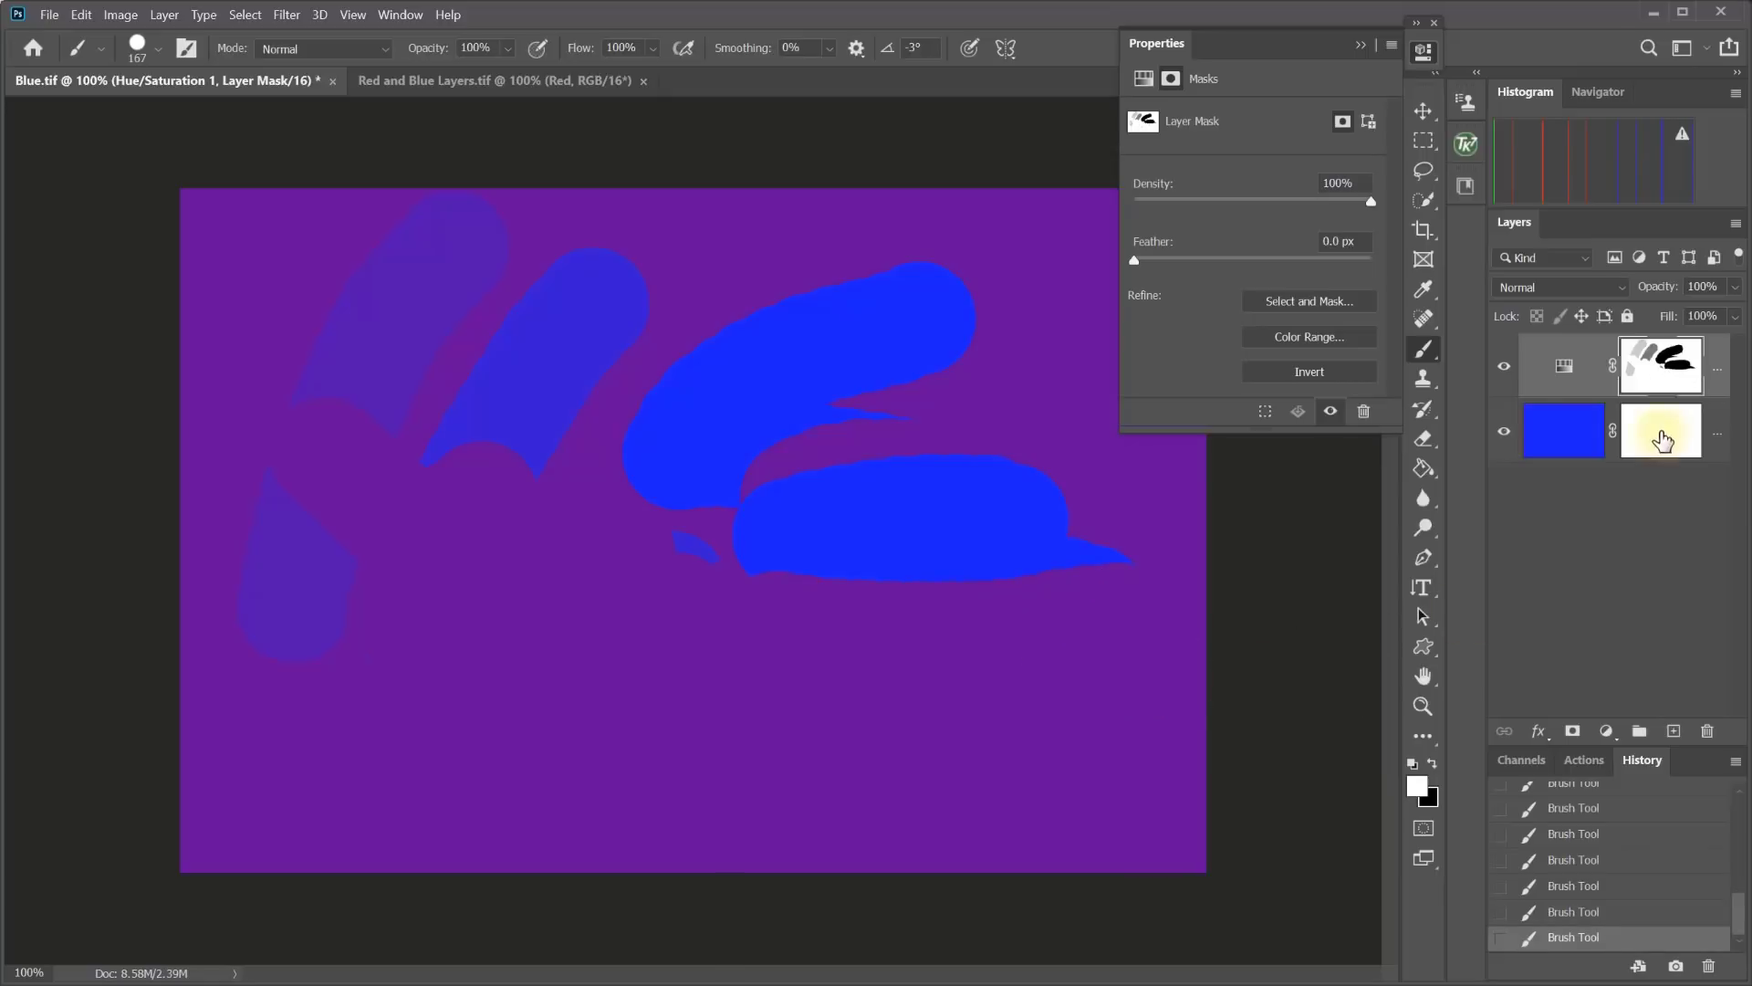
pyautogui.click(1562, 367)
pyautogui.click(1676, 367)
pyautogui.click(1330, 416)
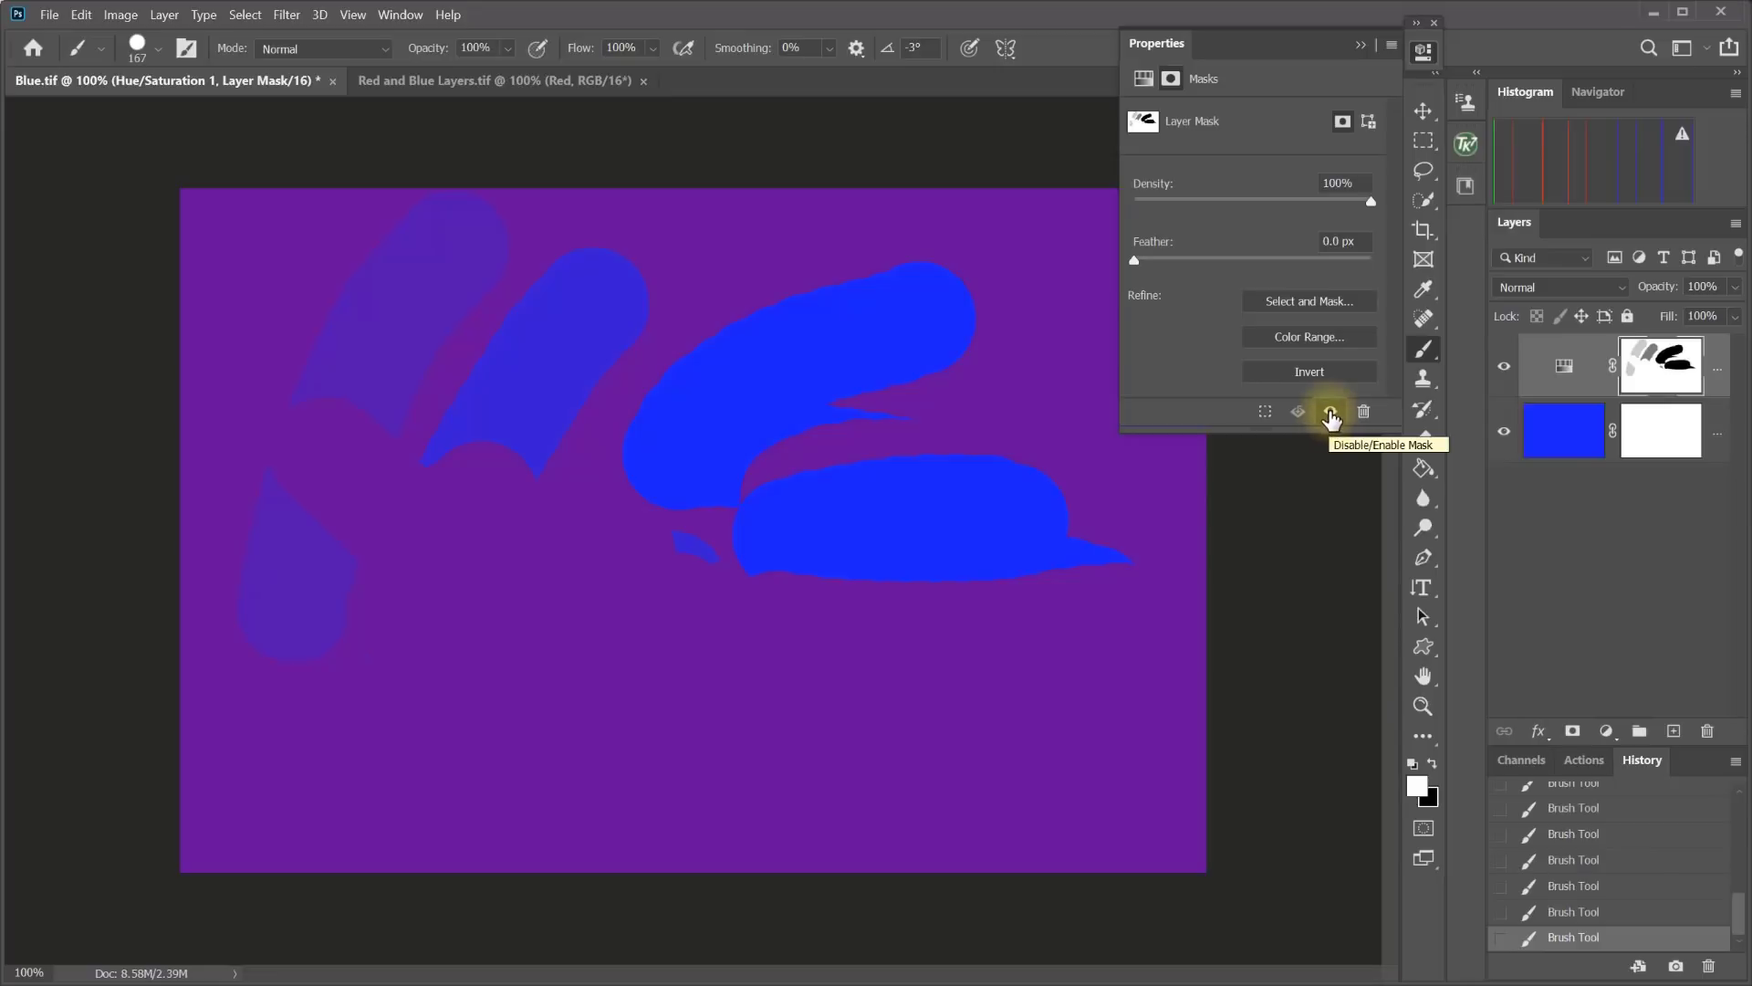
pyautogui.click(1330, 413)
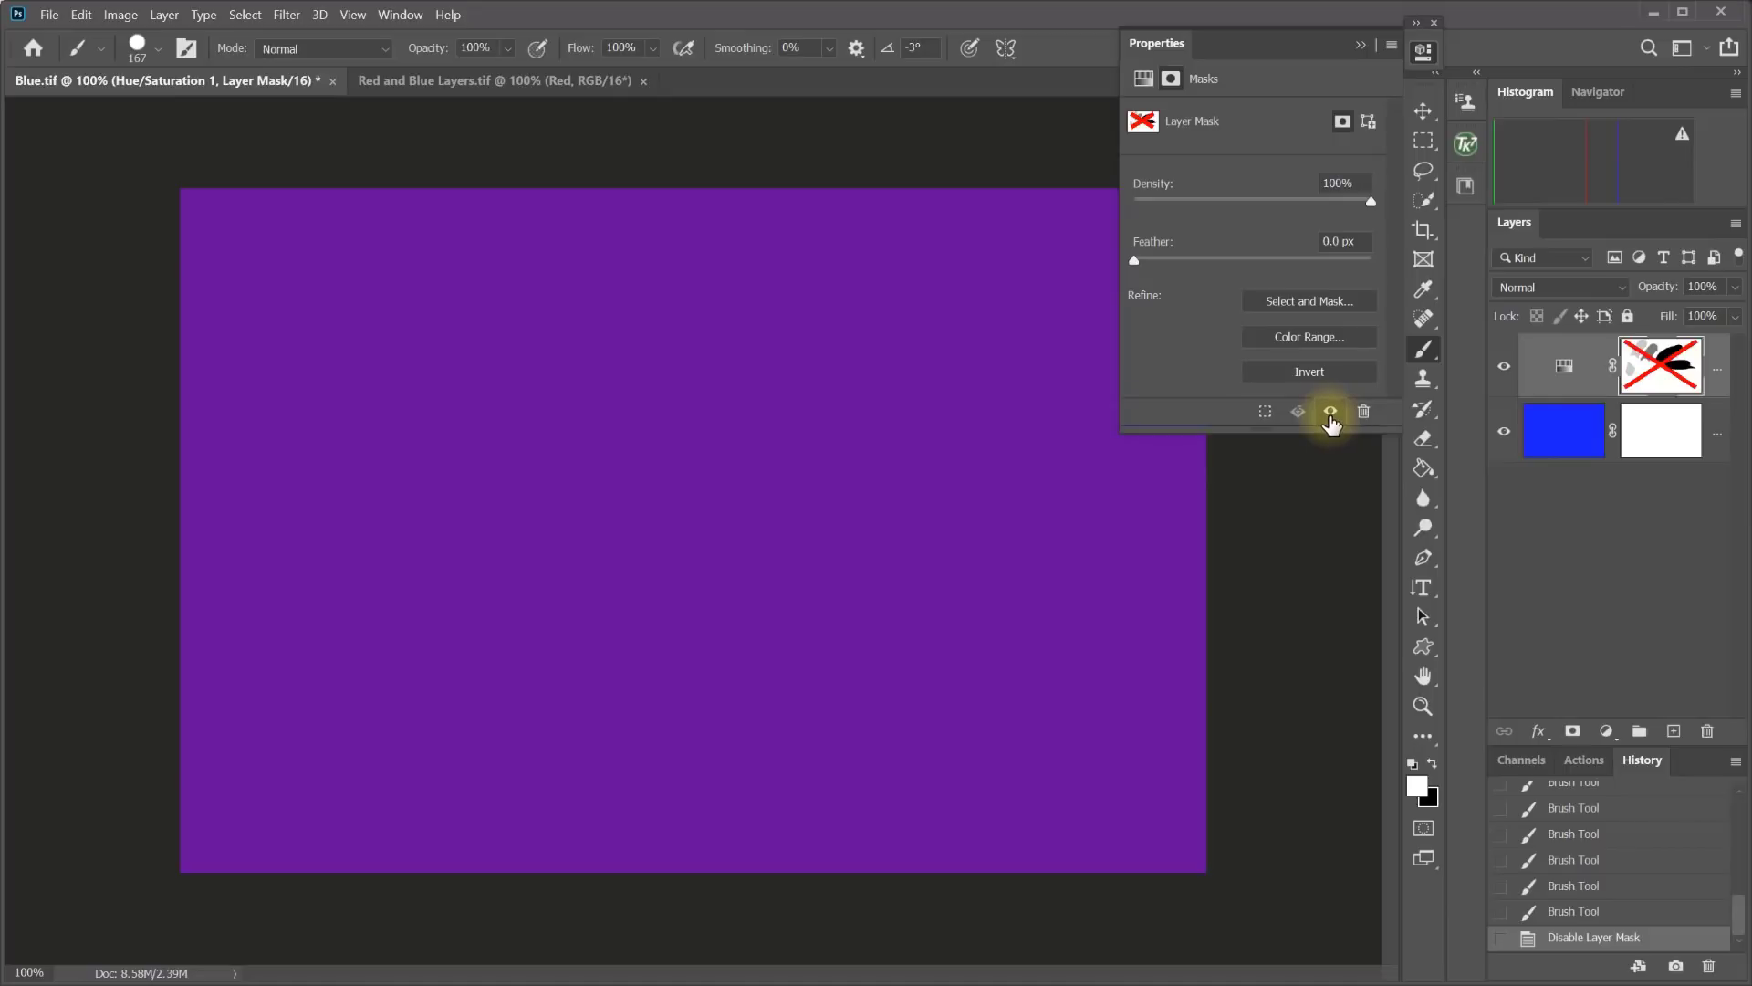
pyautogui.click(1330, 413)
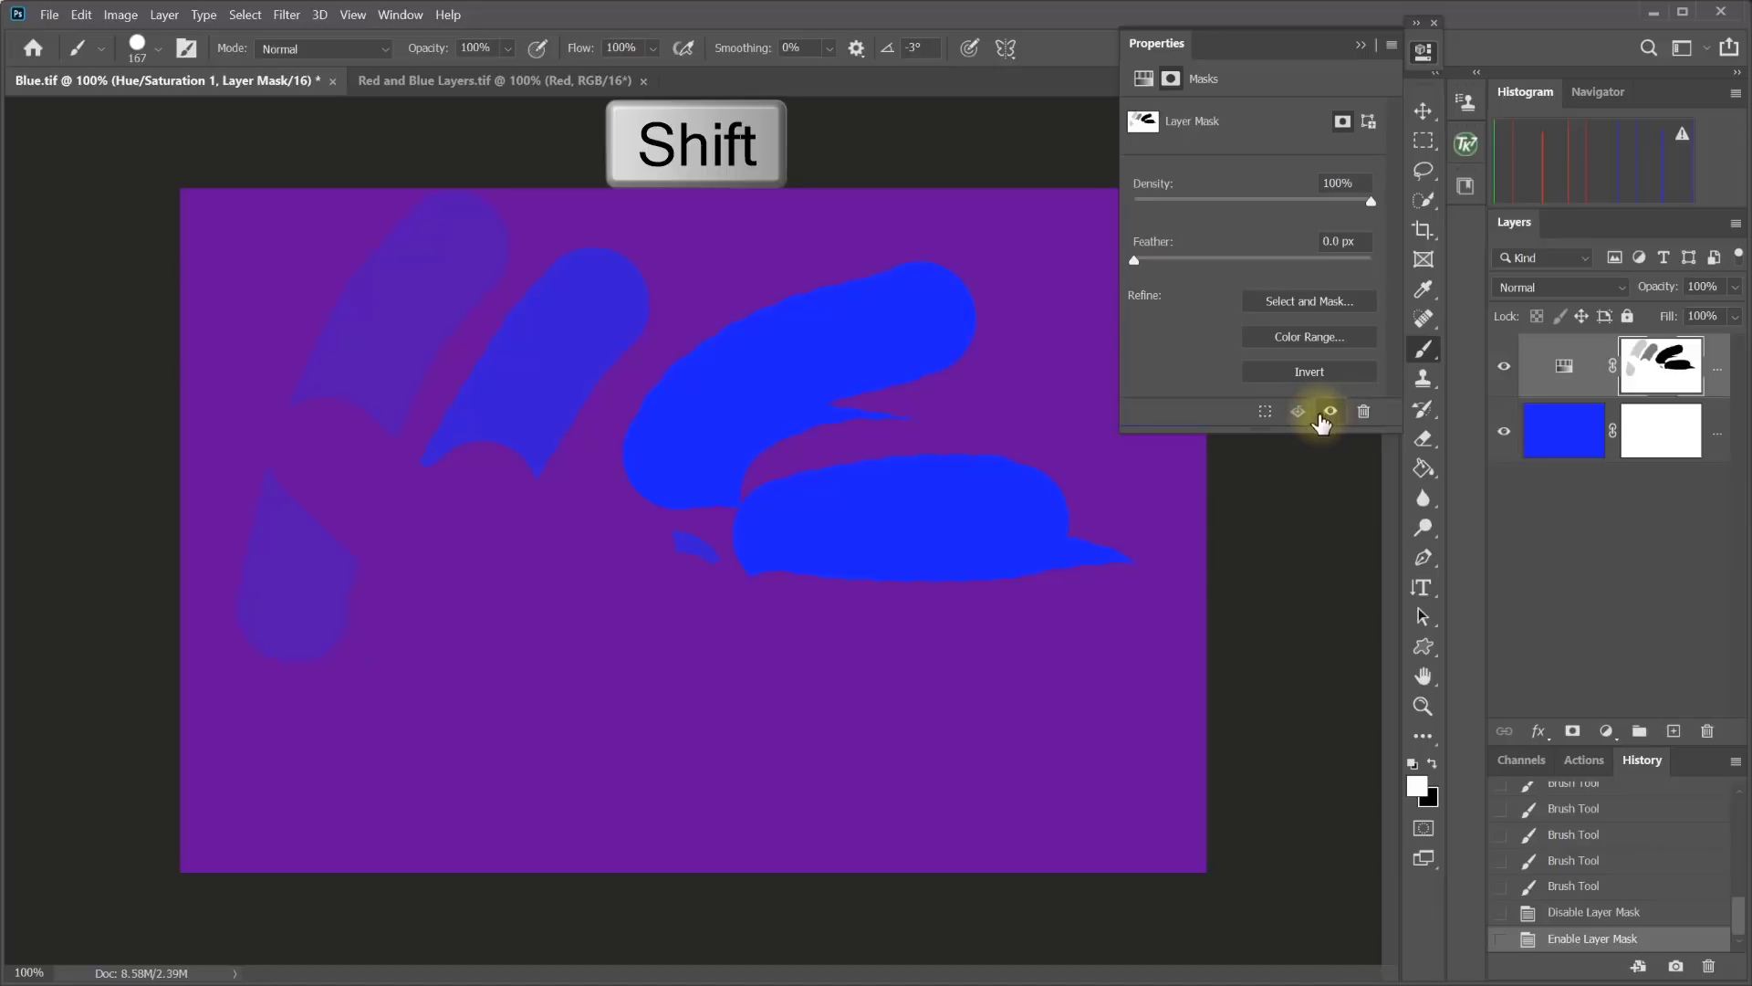
pyautogui.keyDown('shift'); pyautogui.click(1657, 370); pyautogui.keyUp('shift')
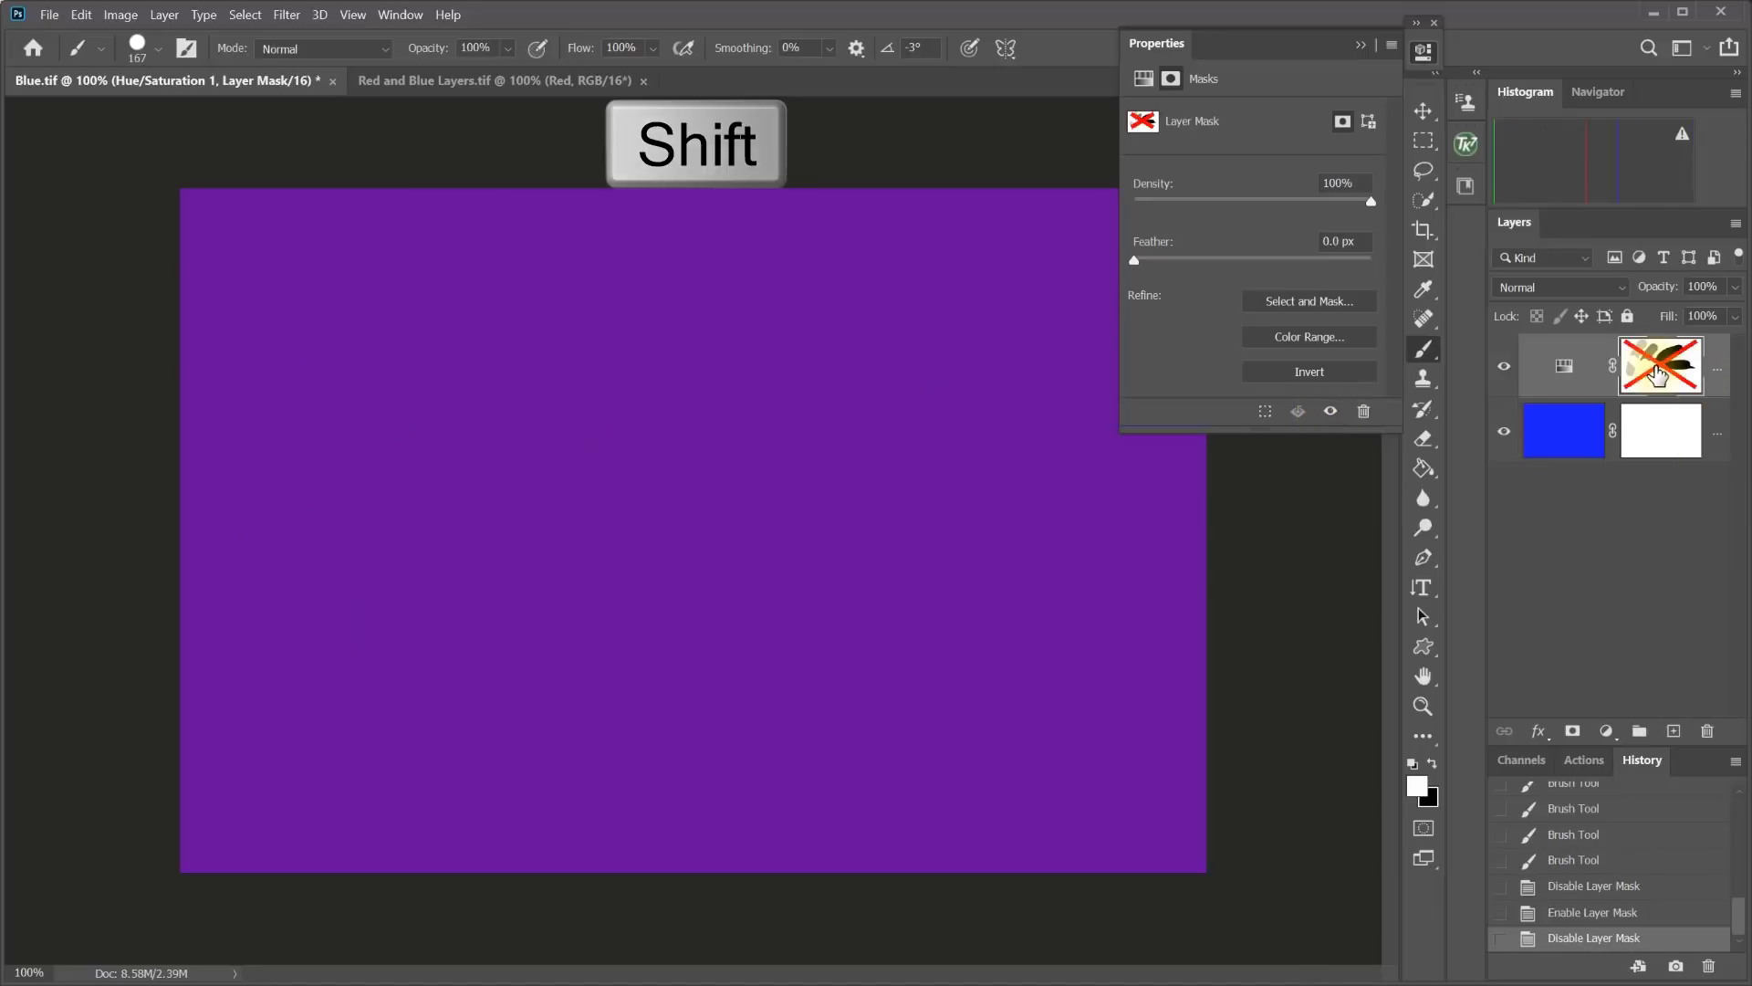
pyautogui.keyDown('shift'); pyautogui.click(1658, 374); pyautogui.keyUp('shift')
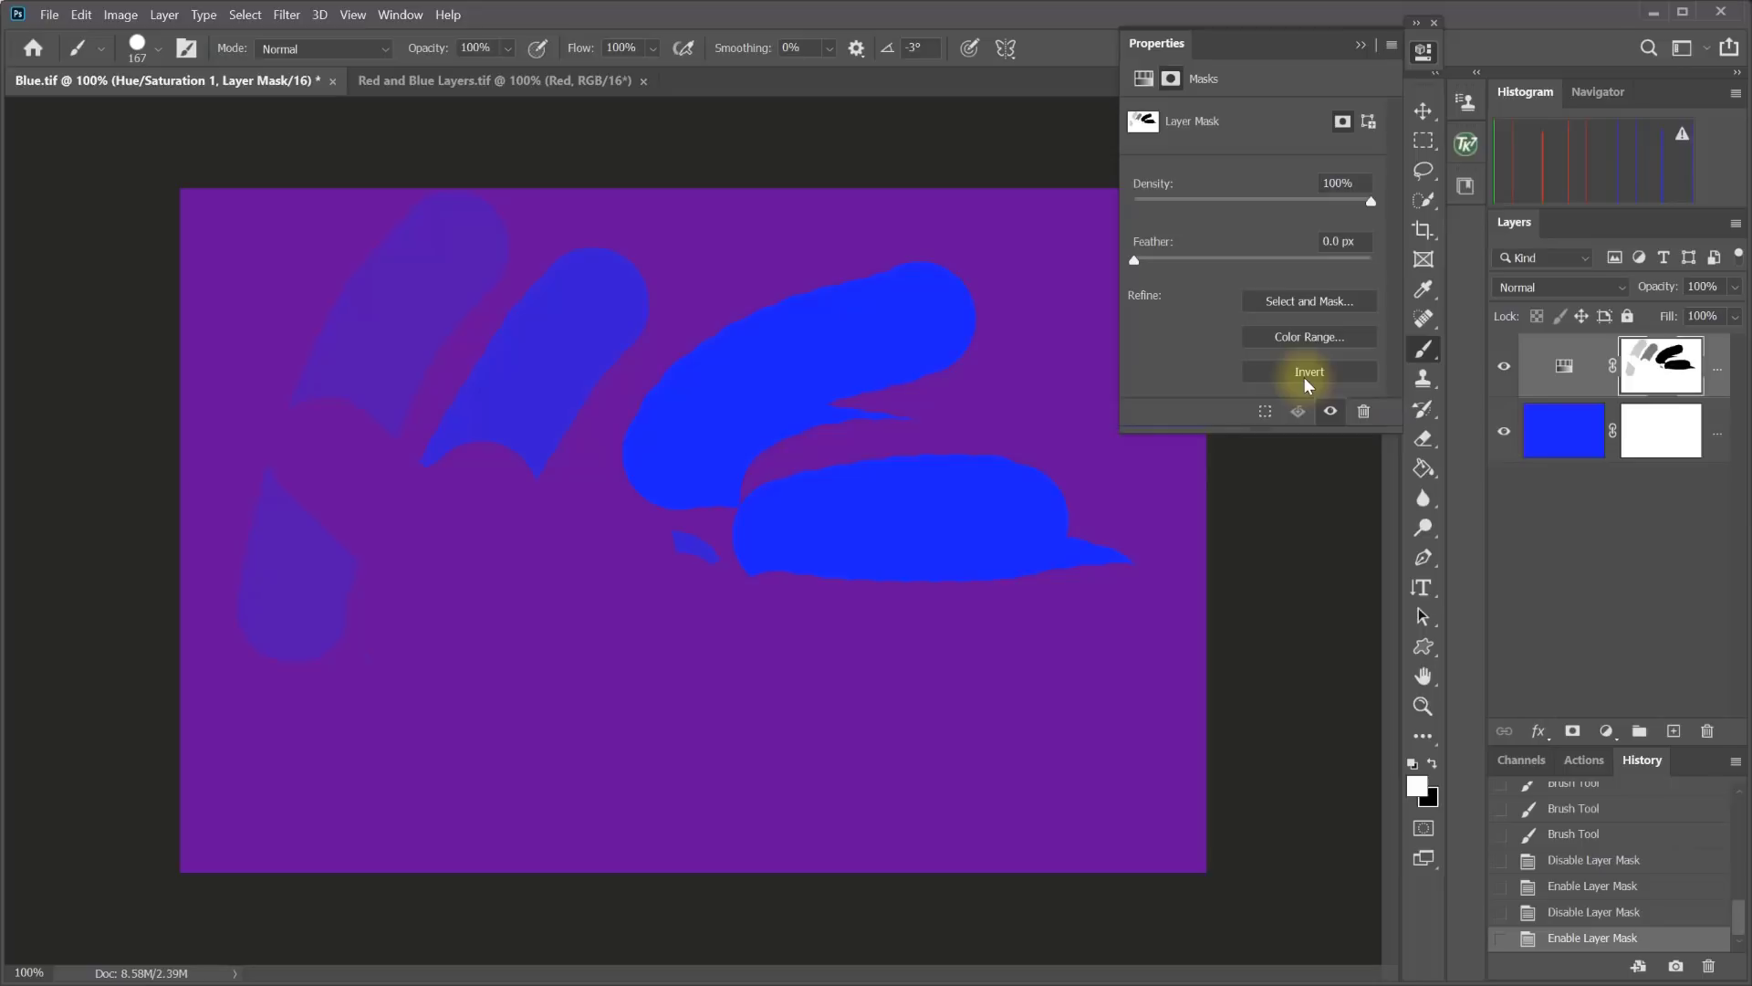
pyautogui.keyDown('alt'); pyautogui.click(1661, 381); pyautogui.keyUp('alt')
pyautogui.keyDown('alt'); pyautogui.click(1661, 376); pyautogui.keyUp('alt')
pyautogui.click(1309, 371)
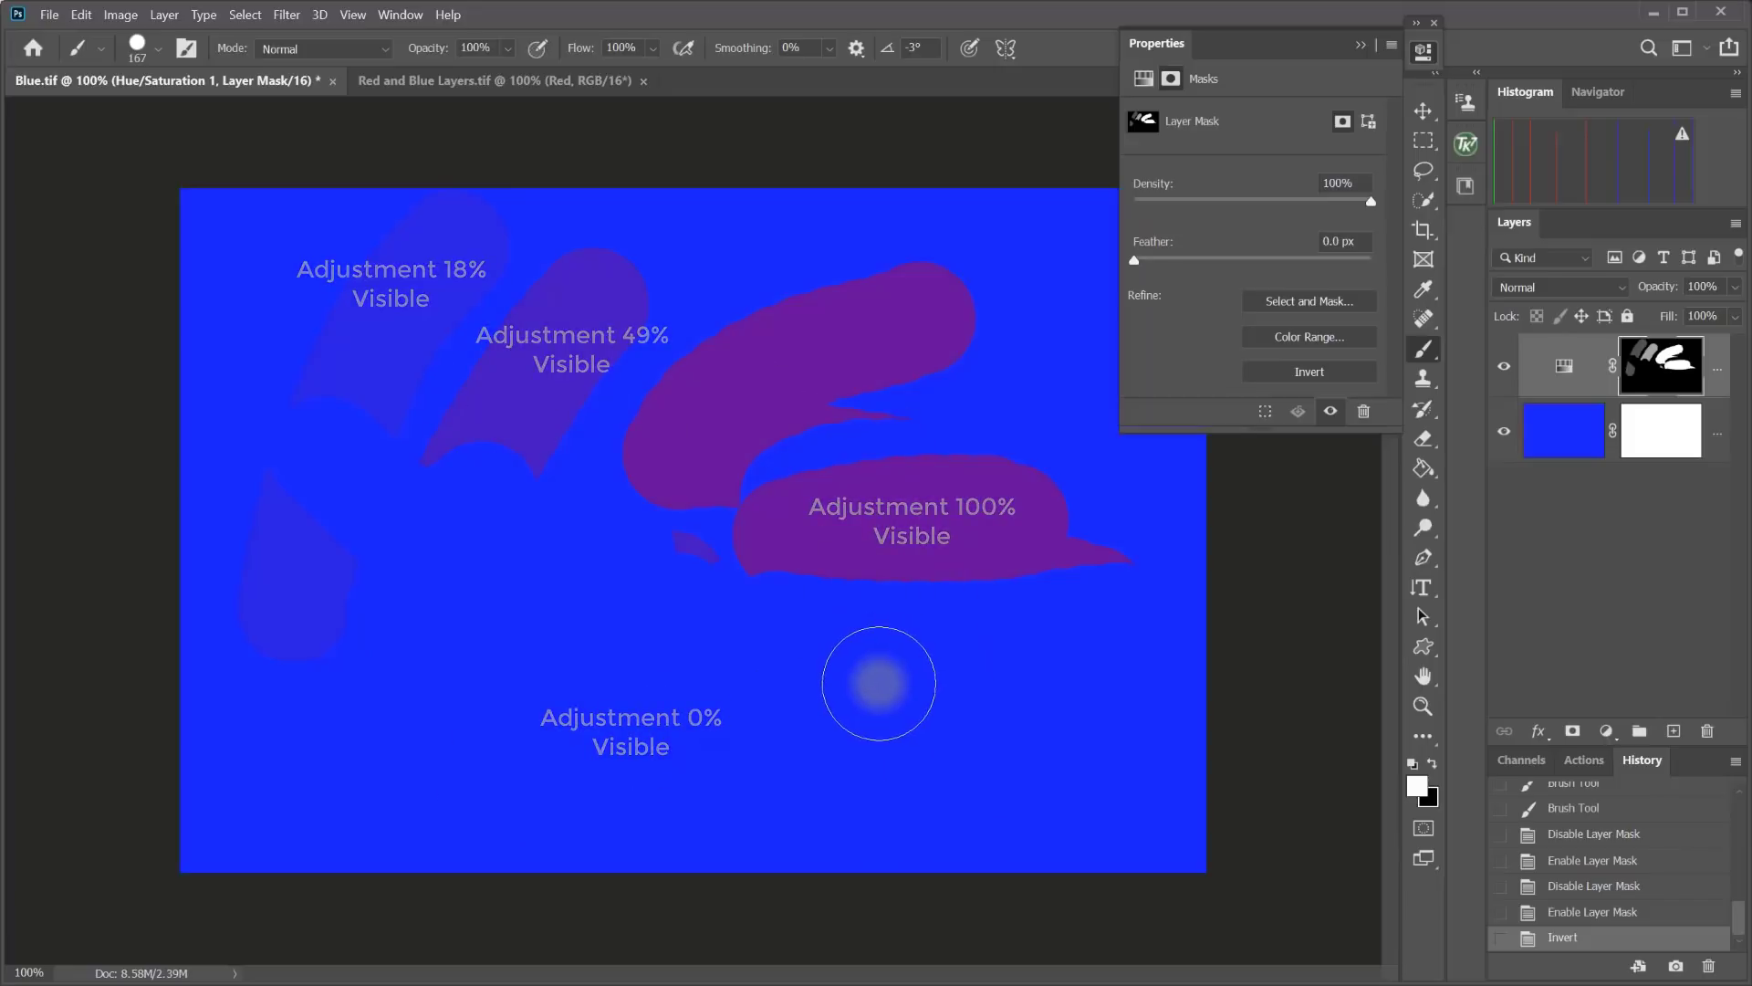
pyautogui.click(1329, 373)
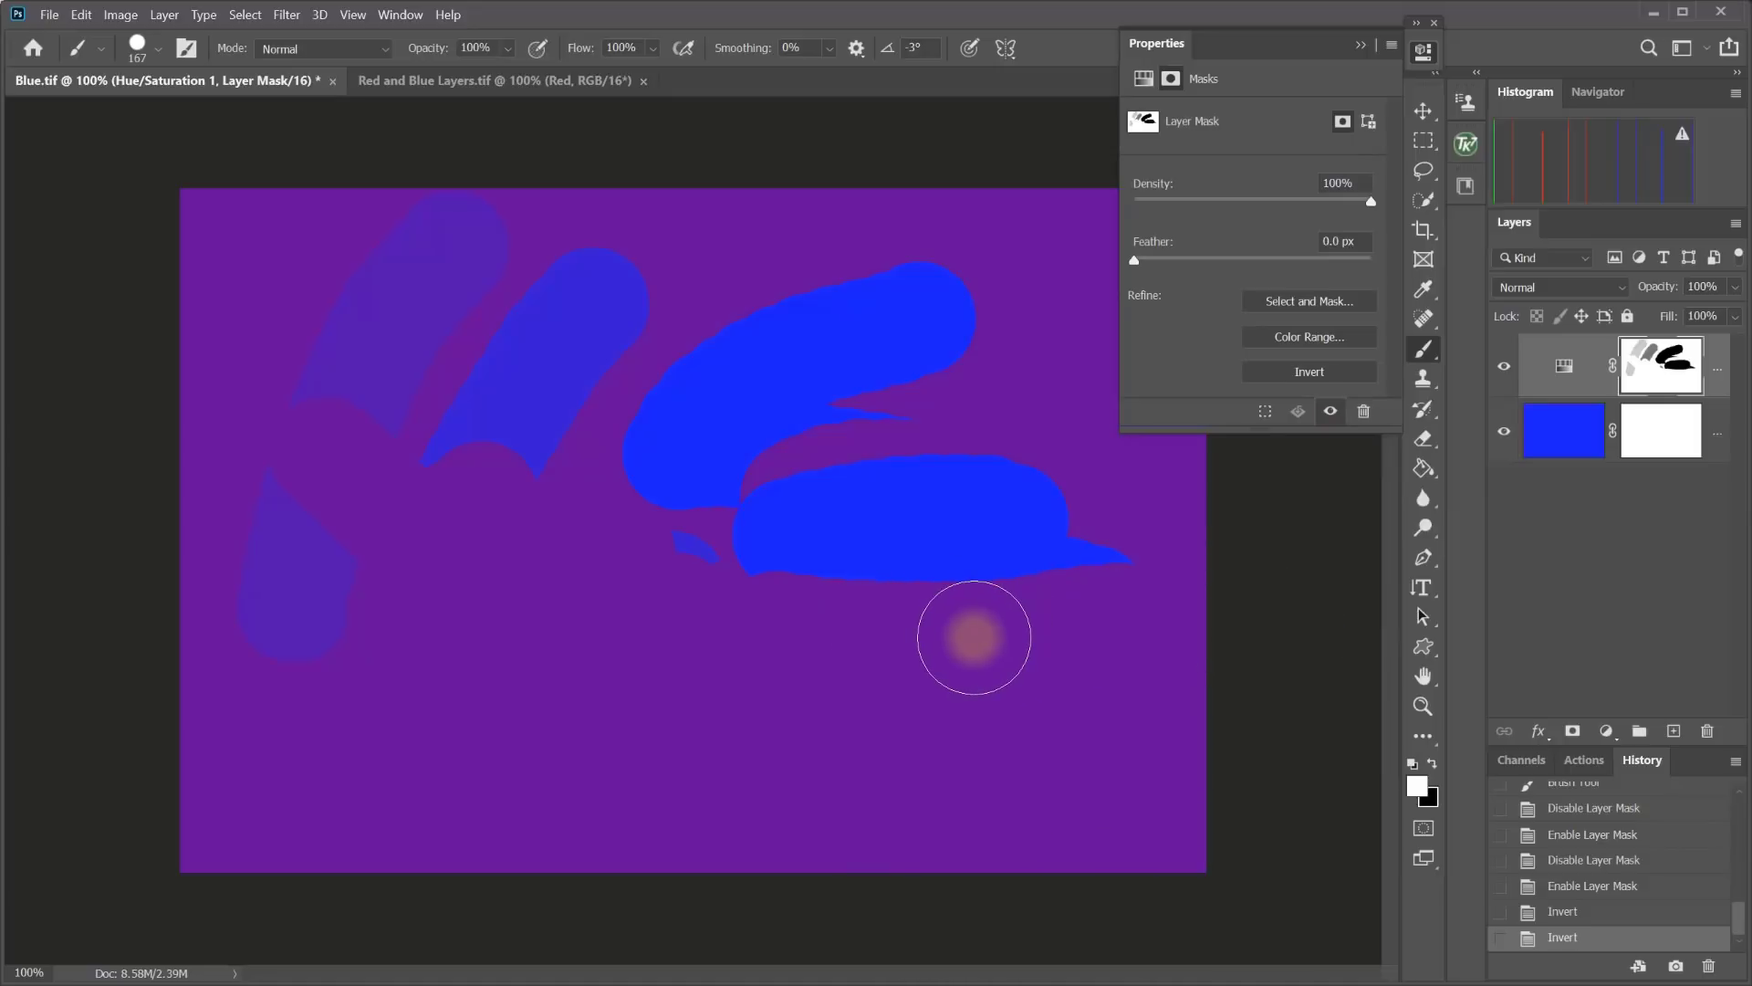
# Delete the old mask, add an inverted black mask, and paint two white spots revealing purple.
pyautogui.rightClick(1654, 362)
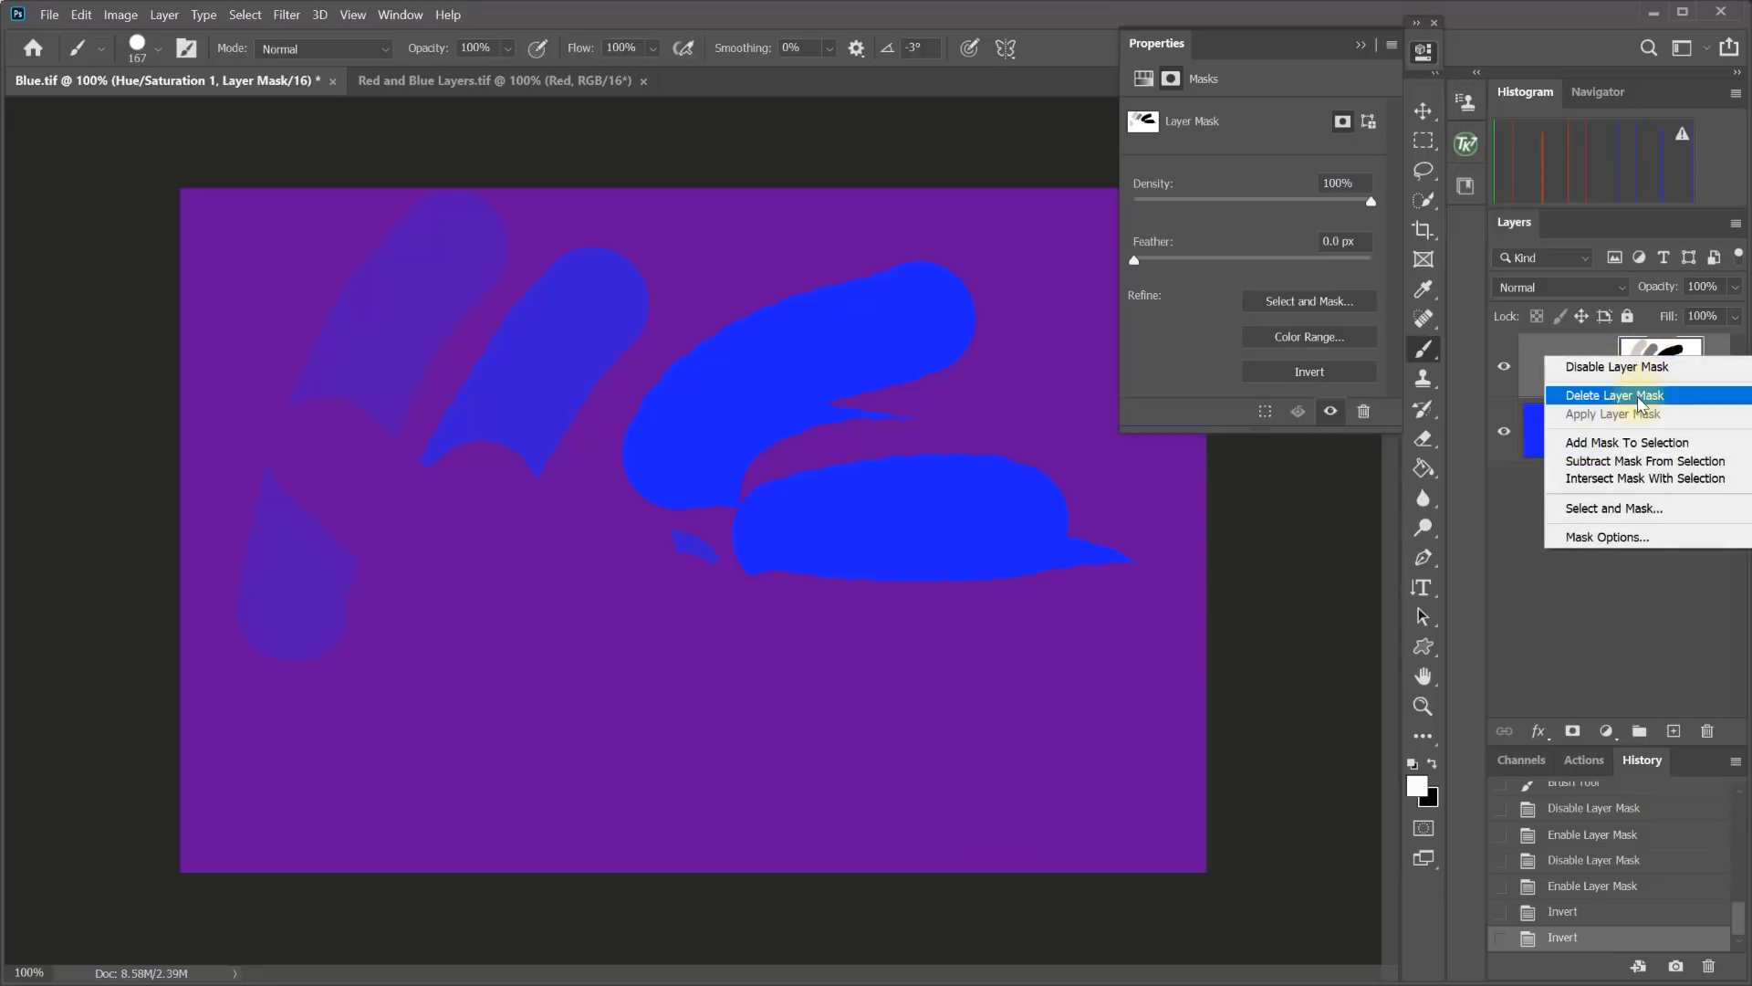
pyautogui.click(1638, 395)
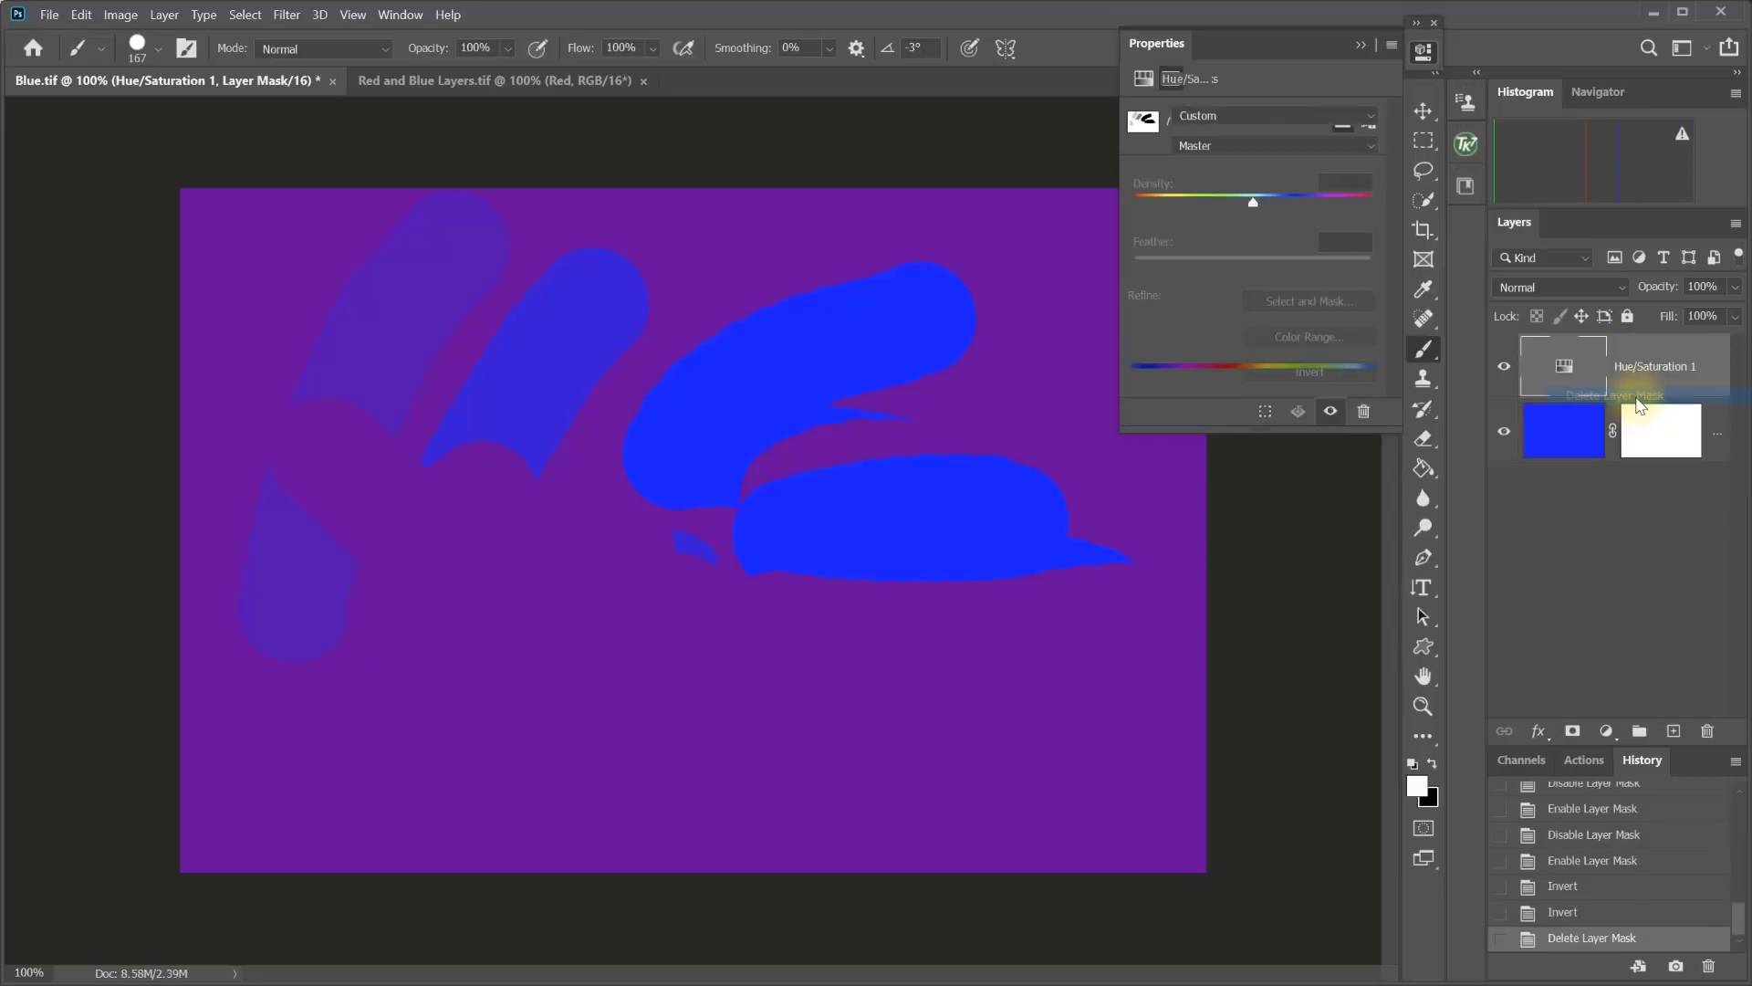
pyautogui.click(1573, 732)
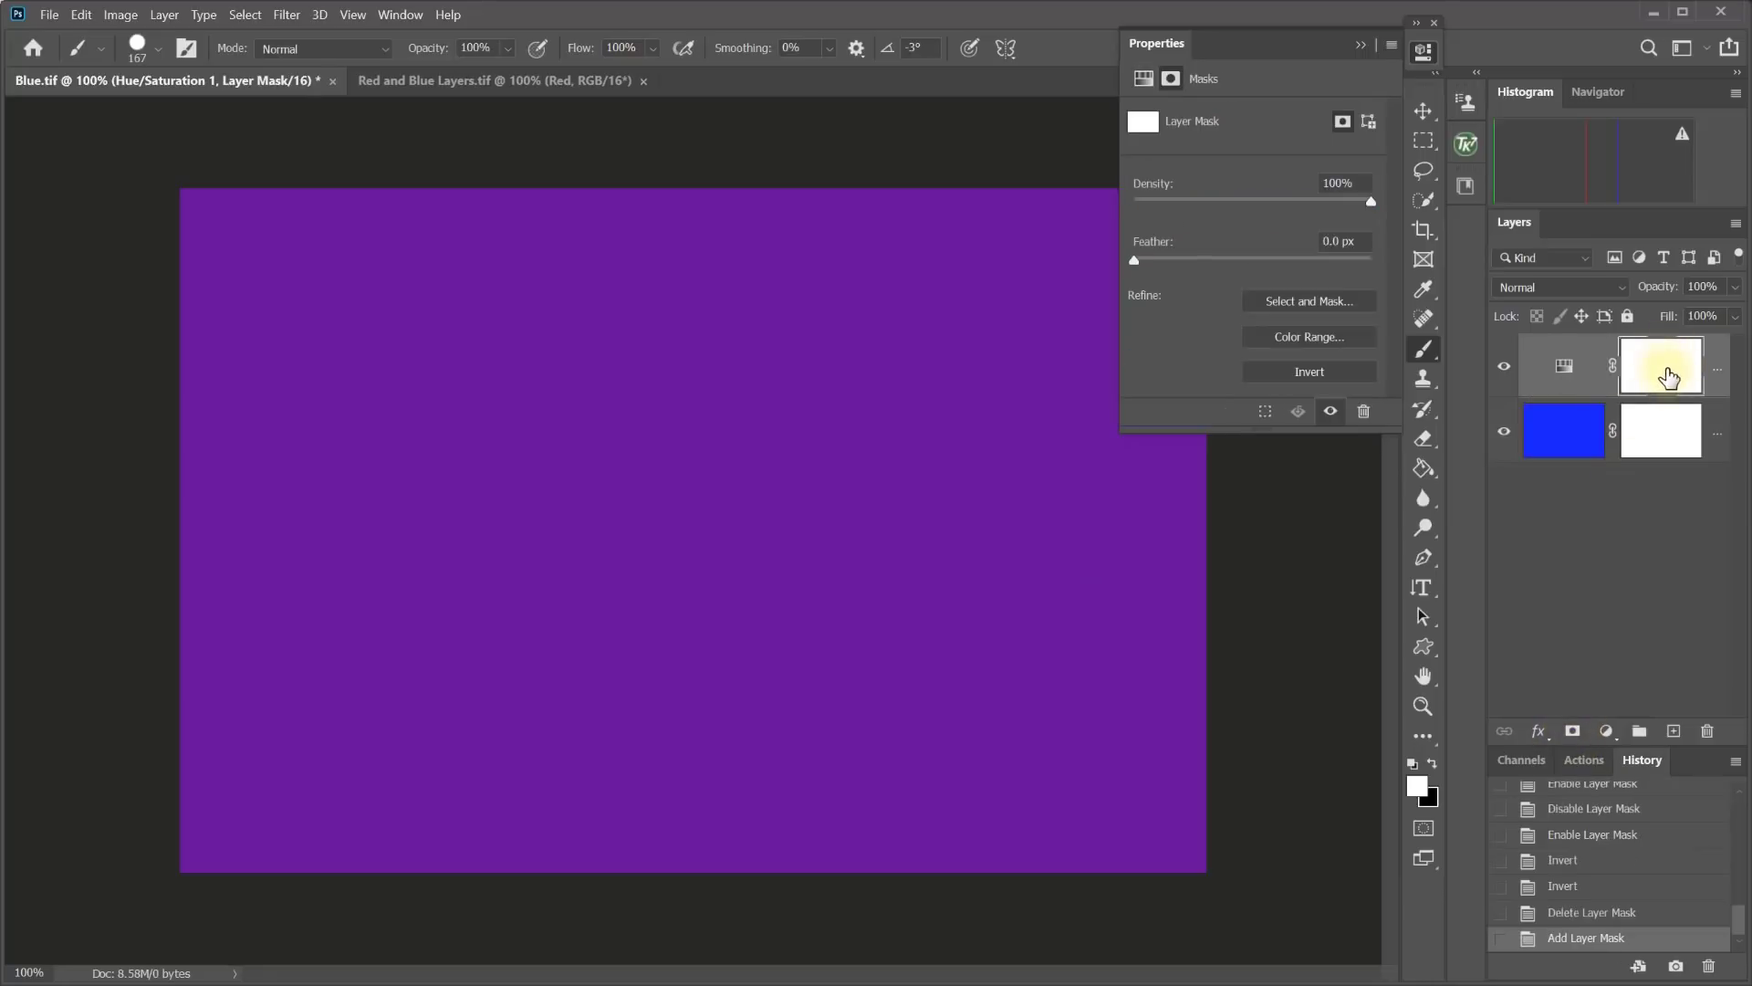
pyautogui.click(1319, 370)
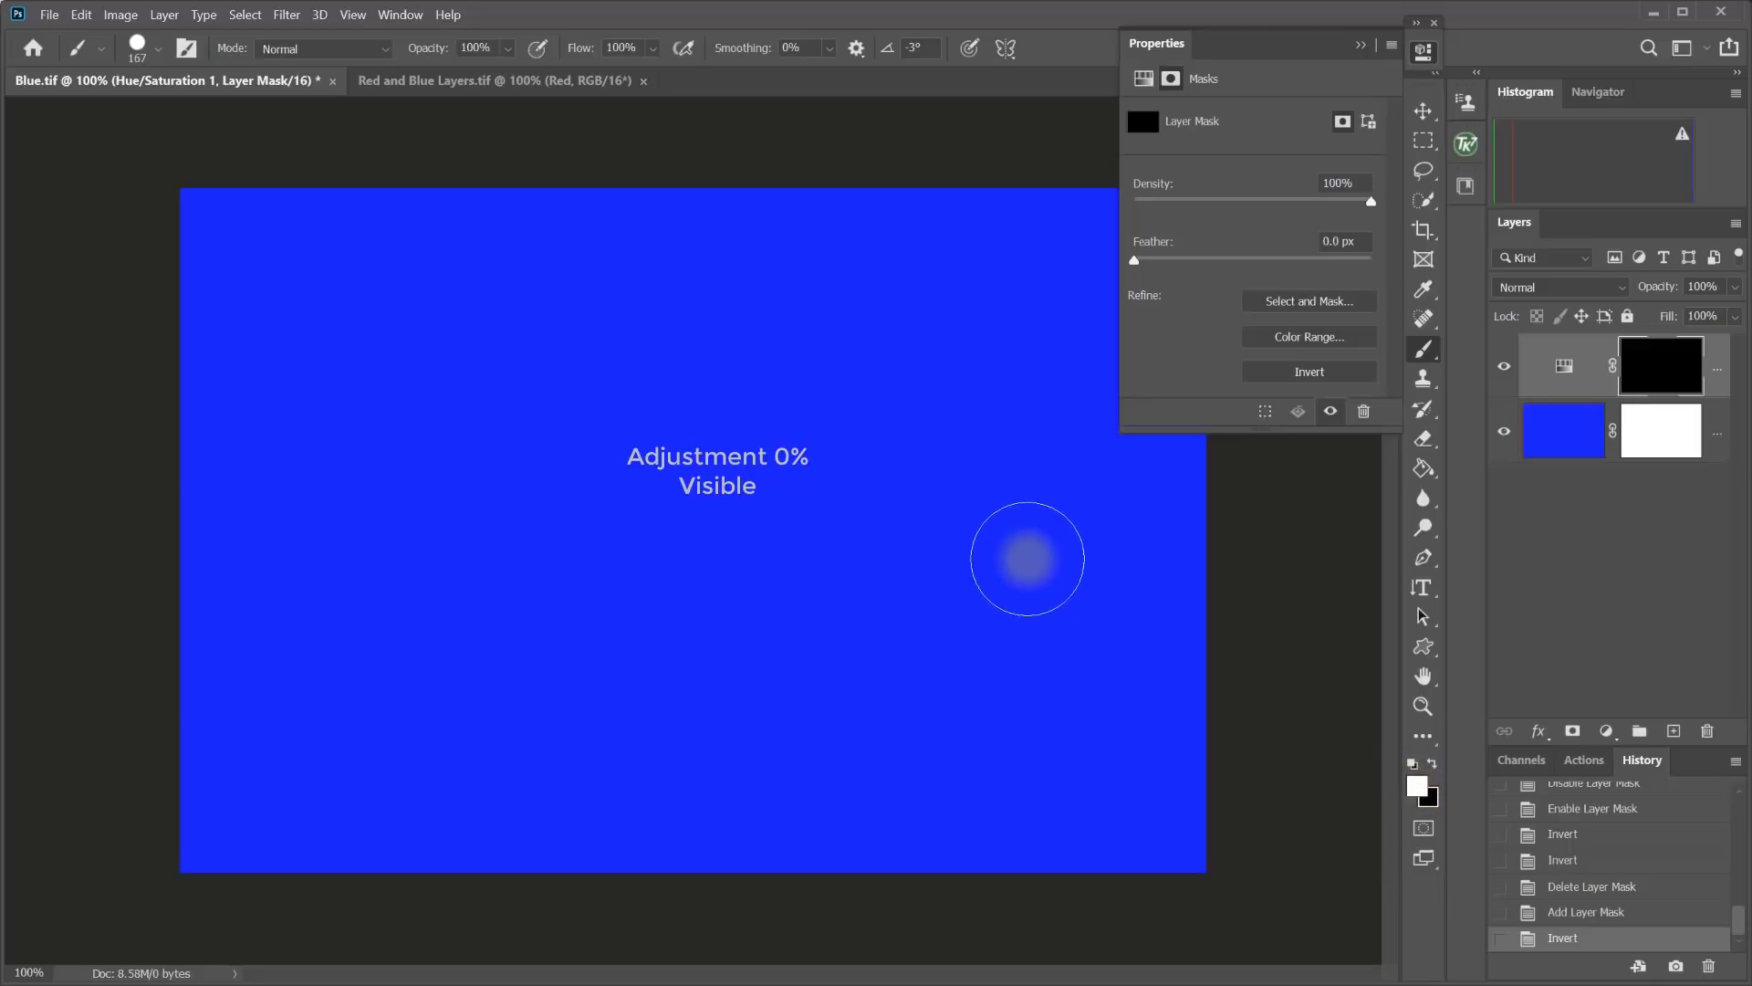
pyautogui.moveTo(1029, 586)
pyautogui.mouseDown()
pyautogui.moveTo(1028, 613)
pyautogui.moveTo(994, 618)
pyautogui.moveTo(1030, 642)
pyautogui.mouseUp()
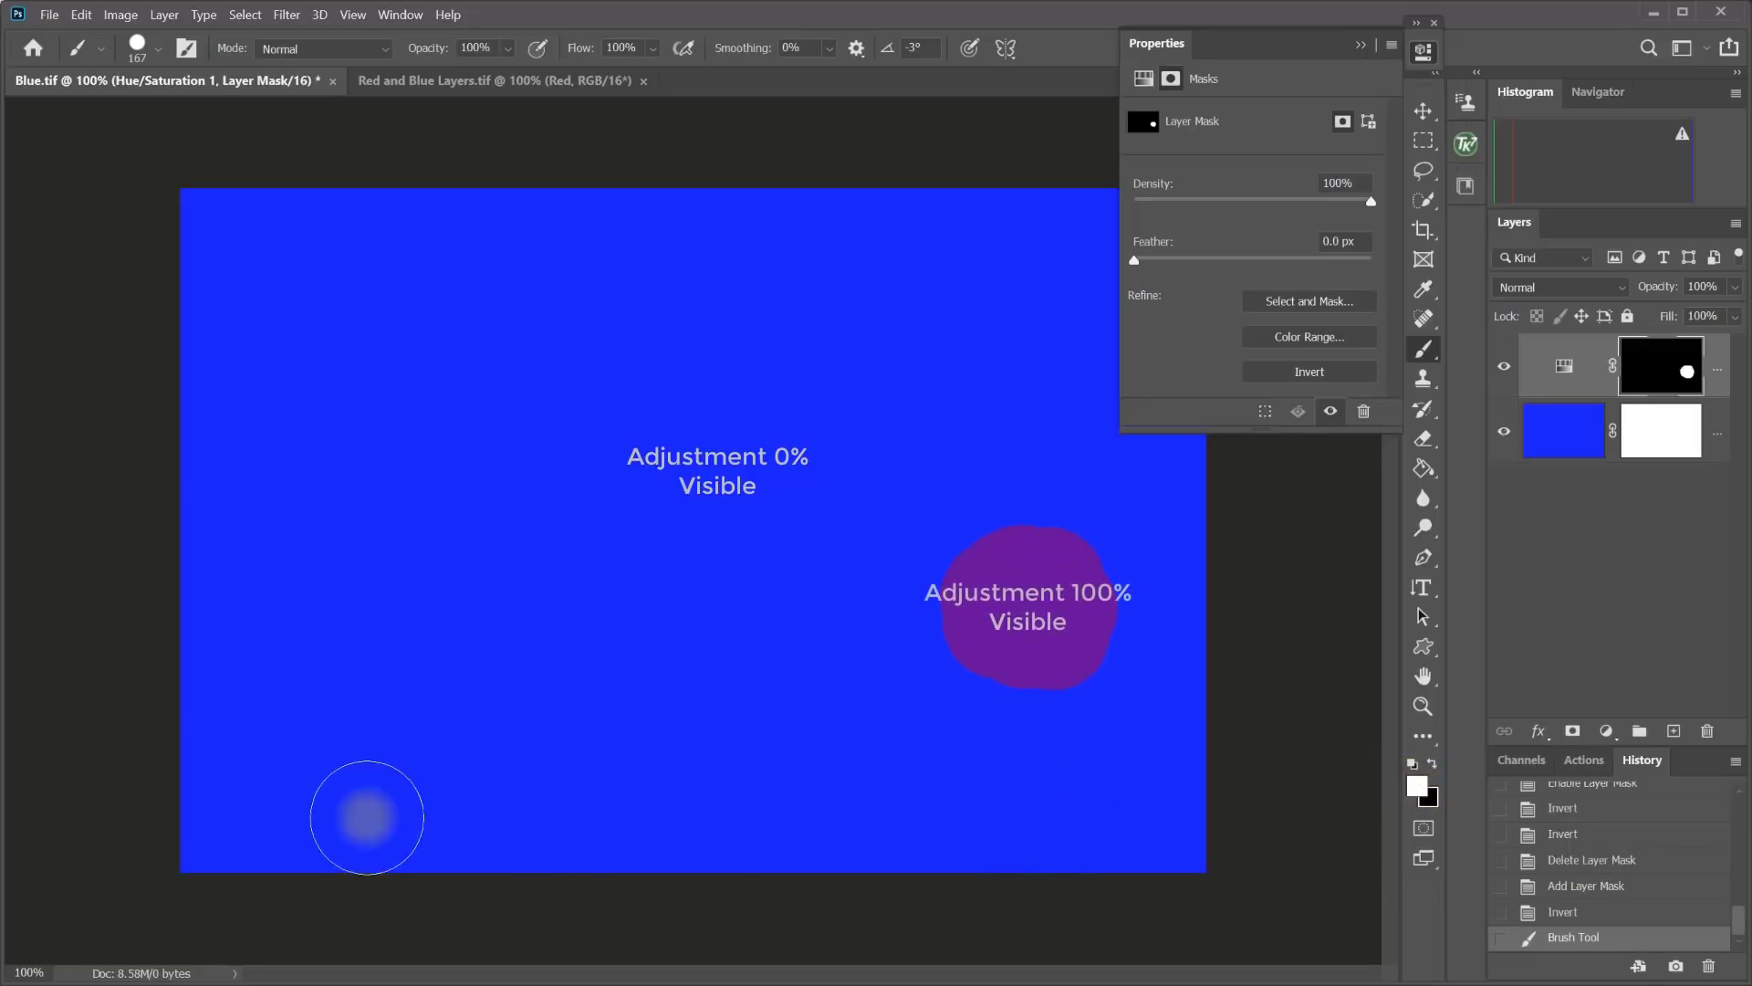
pyautogui.moveTo(358, 790); pyautogui.dragTo(344, 764)
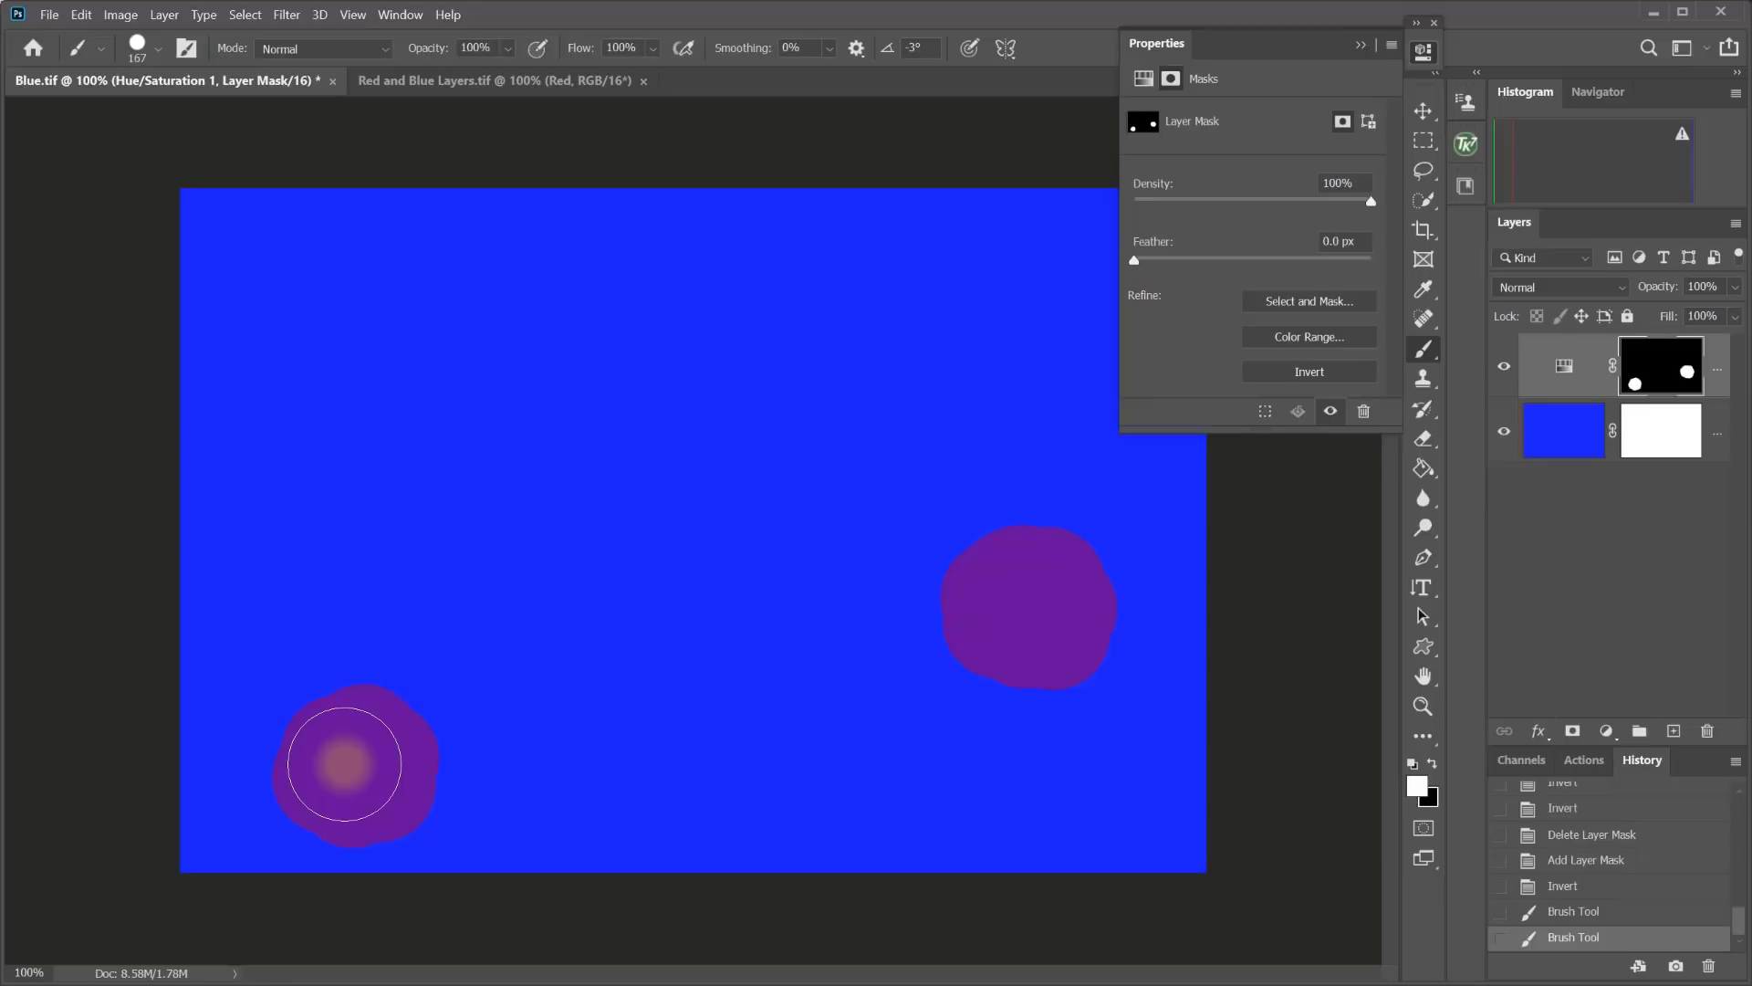
# Add a Vibrance adjustment layer on top and set Vibrance to -62.
pyautogui.click(1606, 731)
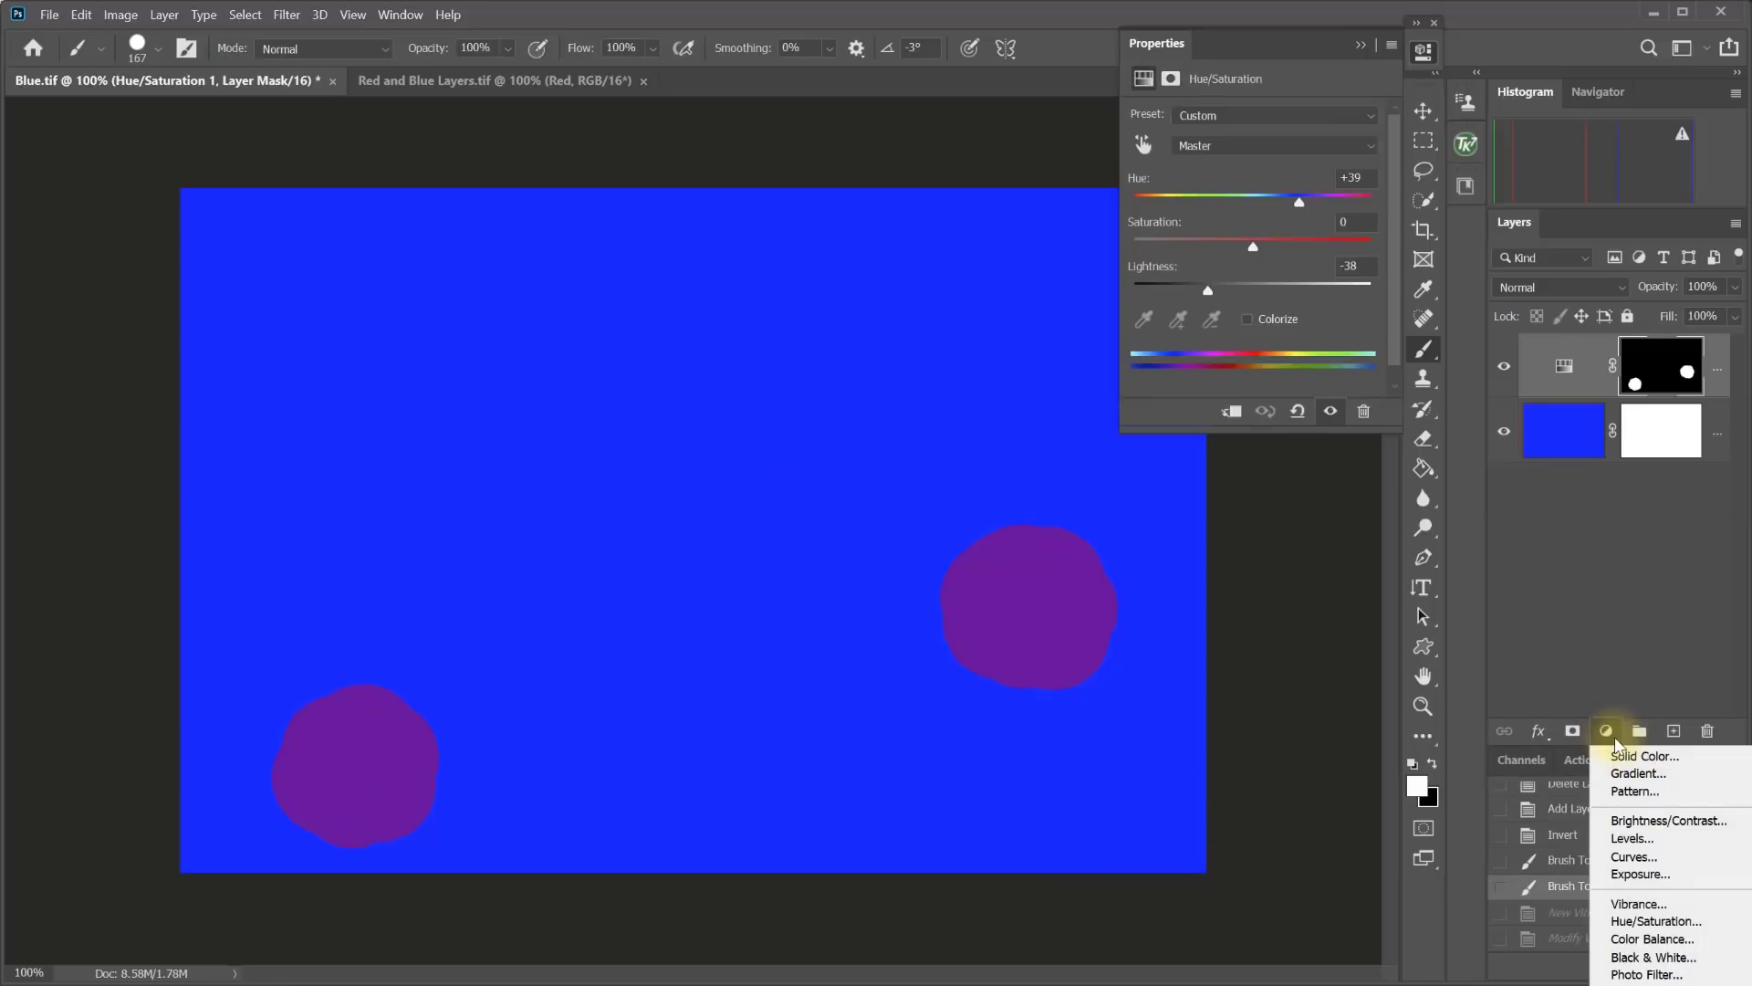
pyautogui.click(1638, 903)
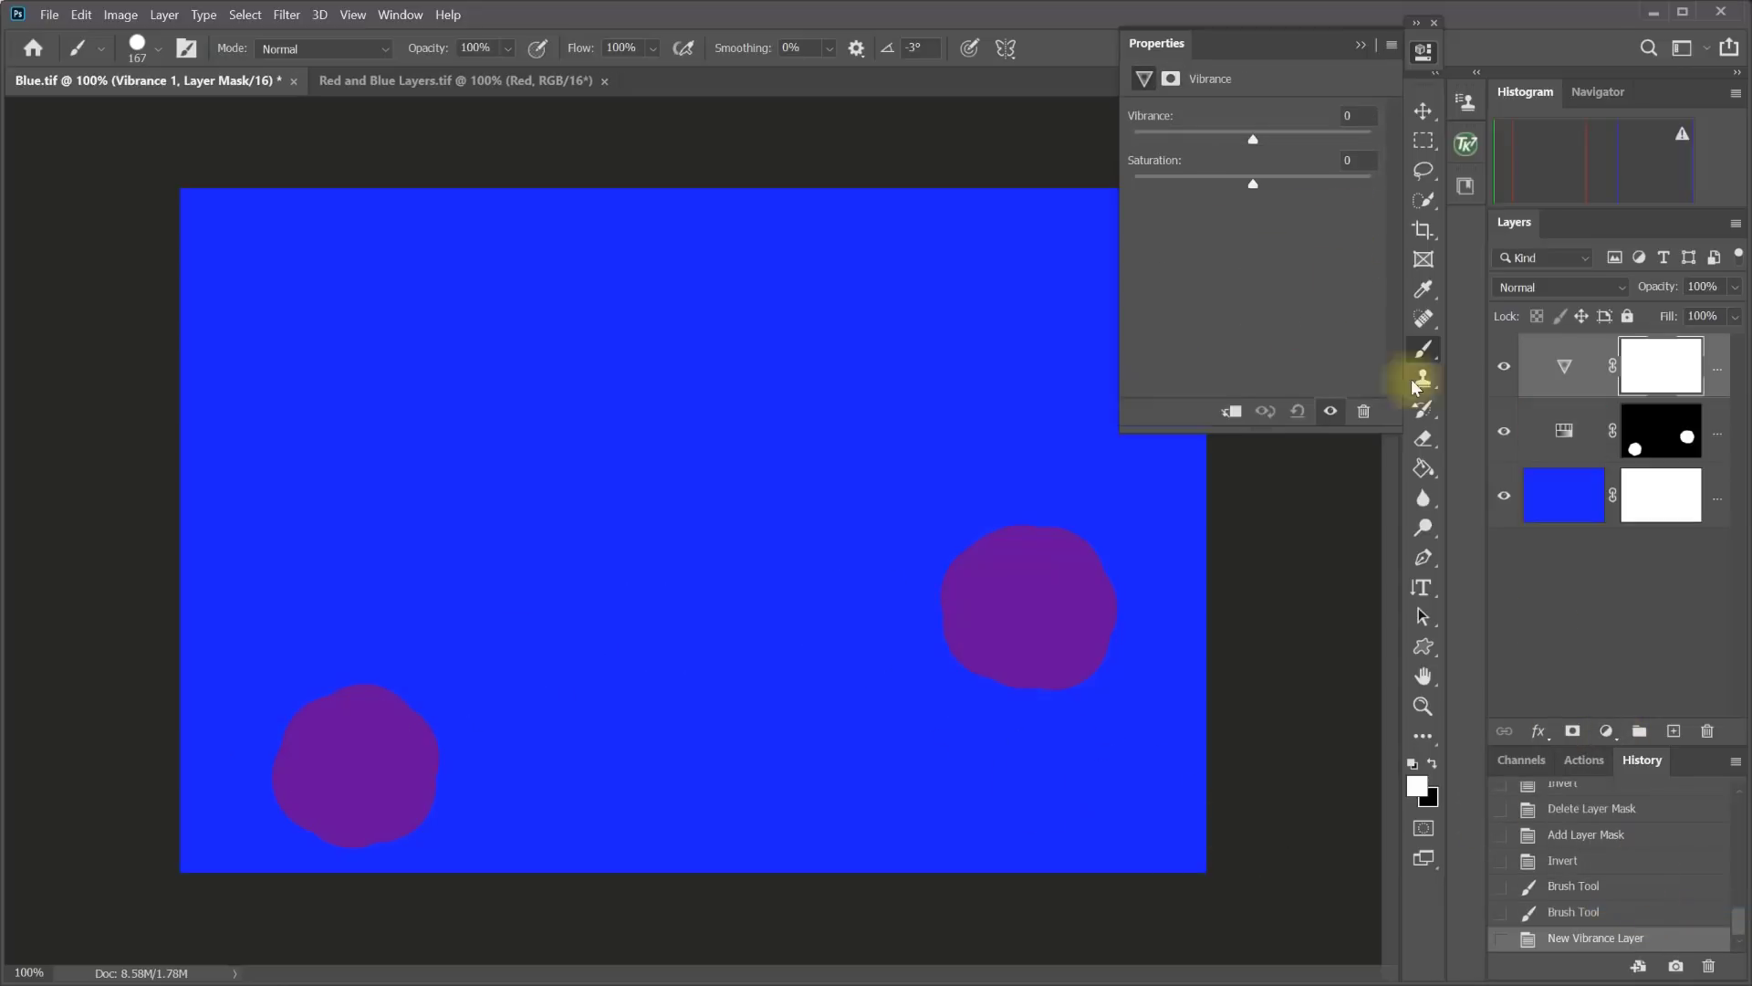
pyautogui.moveTo(1253, 135); pyautogui.dragTo(1188, 144)
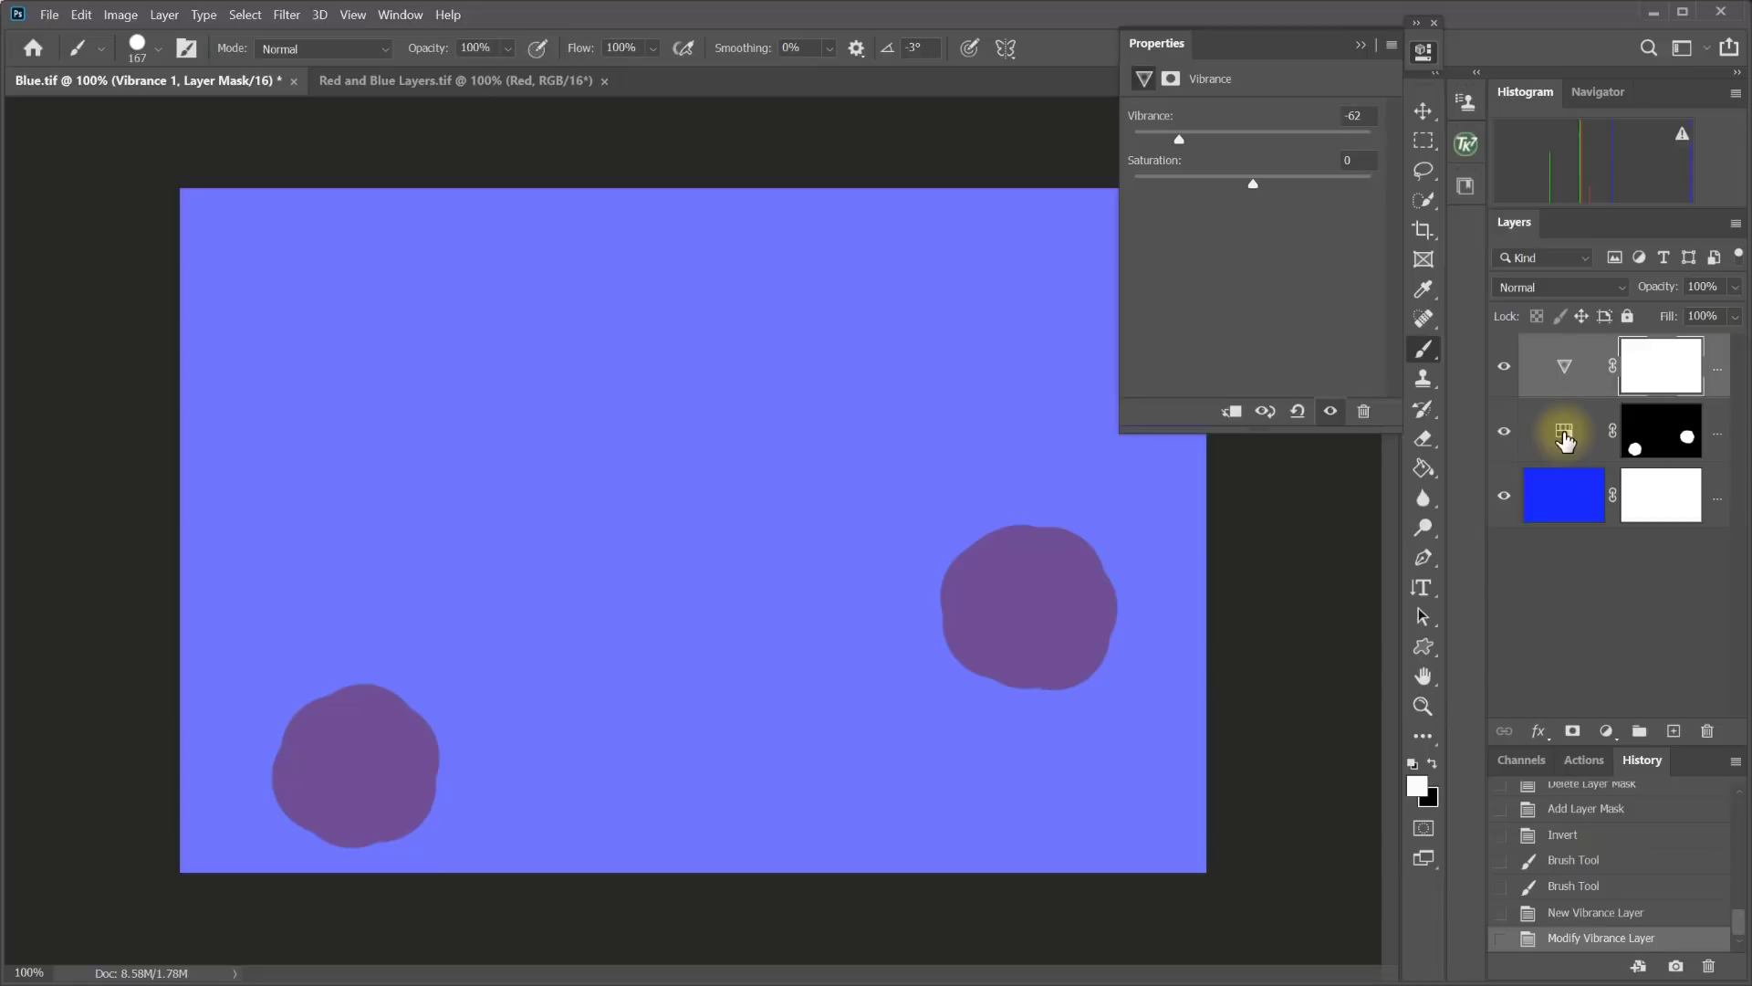
# Alt-drag the two-spot mask onto Vibrance 1, then toggle both layers' visibility to compare.
pyautogui.press('alt')
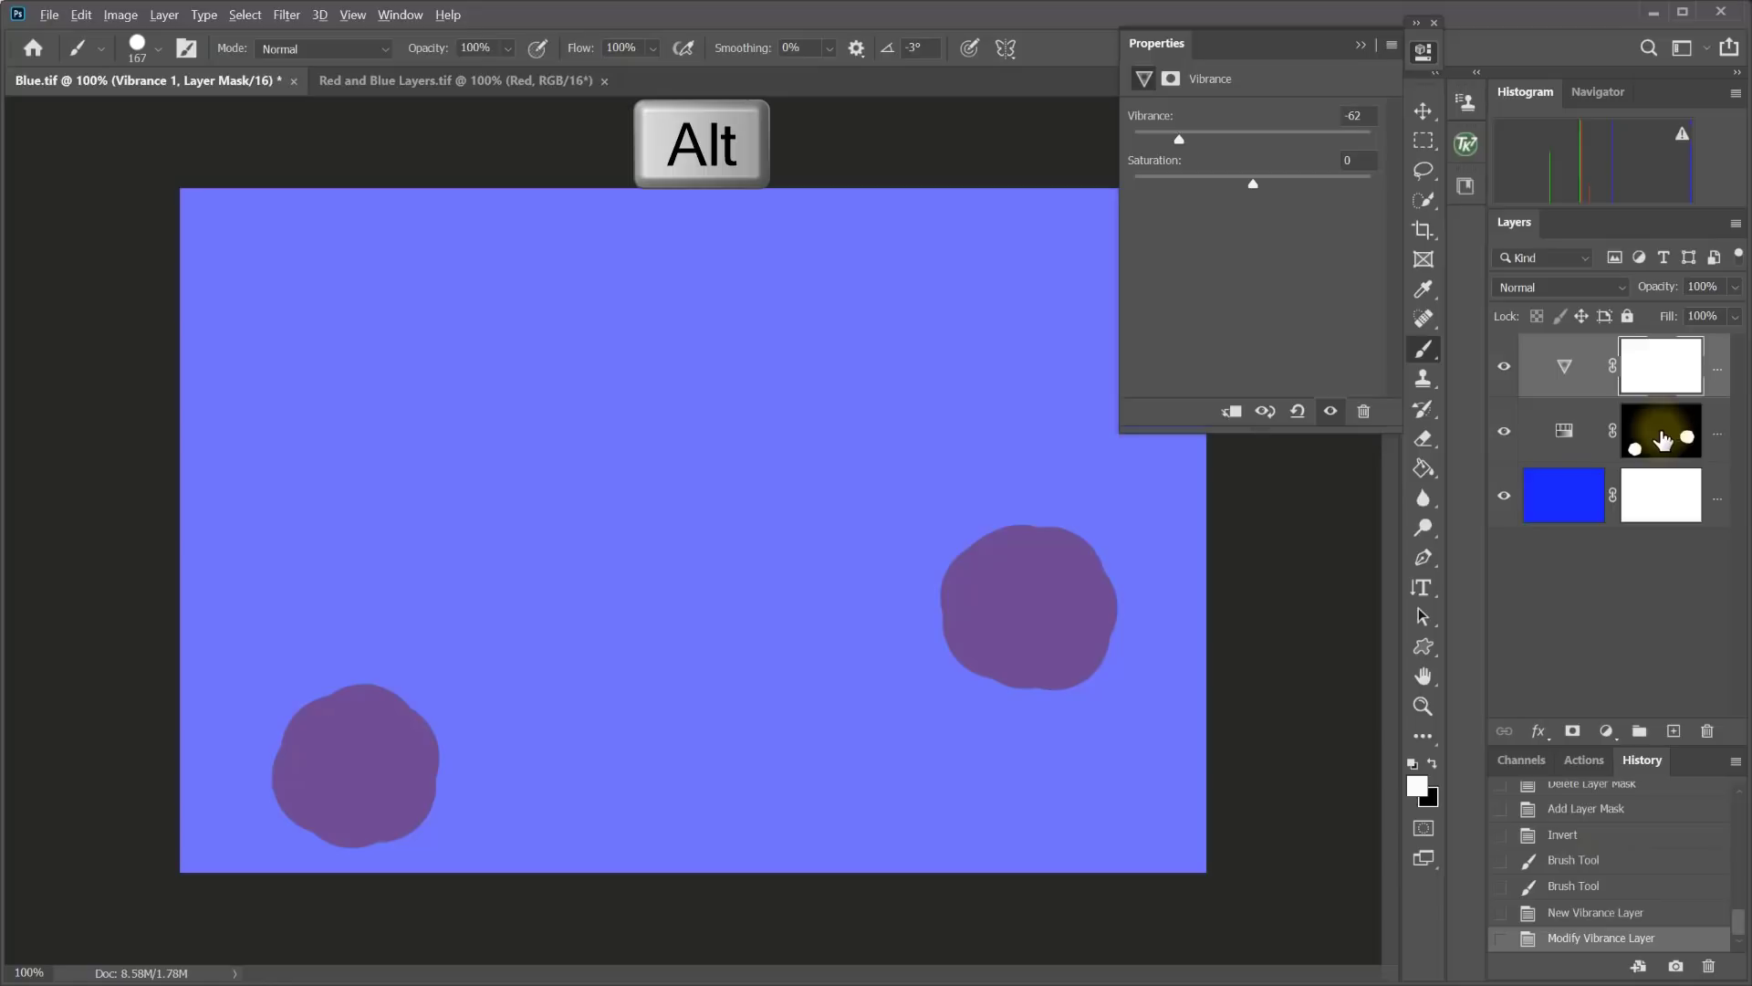
pyautogui.moveTo(1663, 440); pyautogui.dragTo(1657, 356)
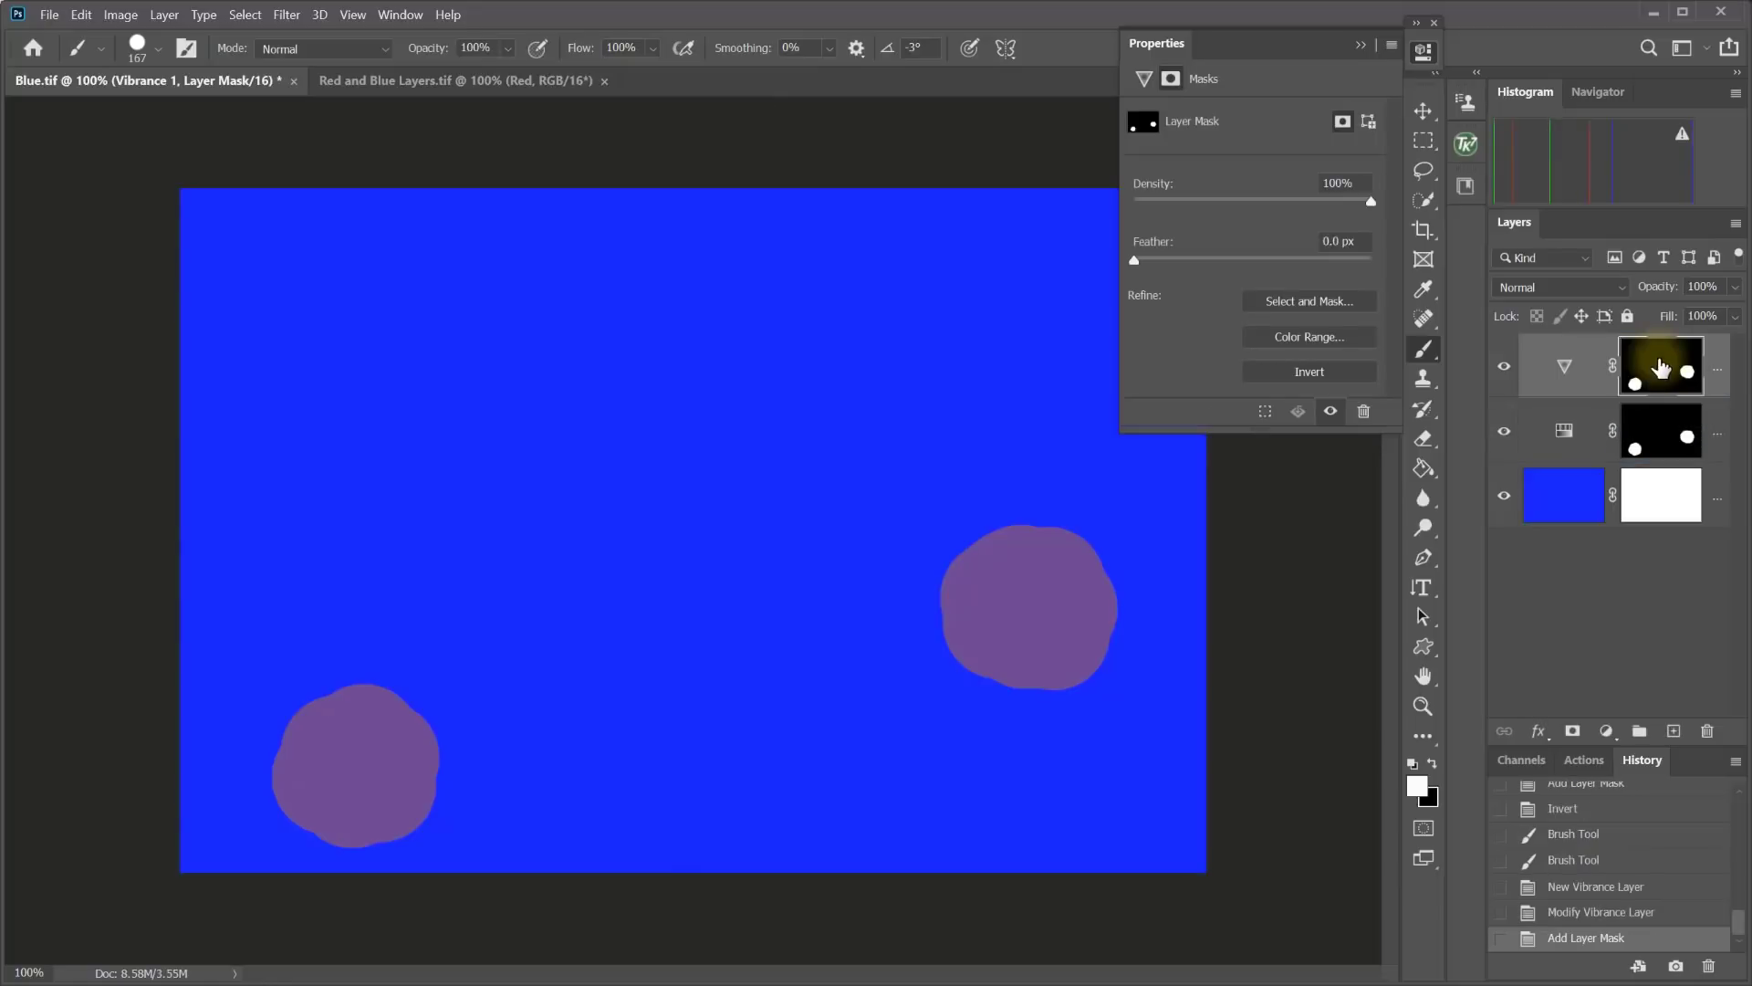
pyautogui.click(1508, 369)
pyautogui.click(1507, 369)
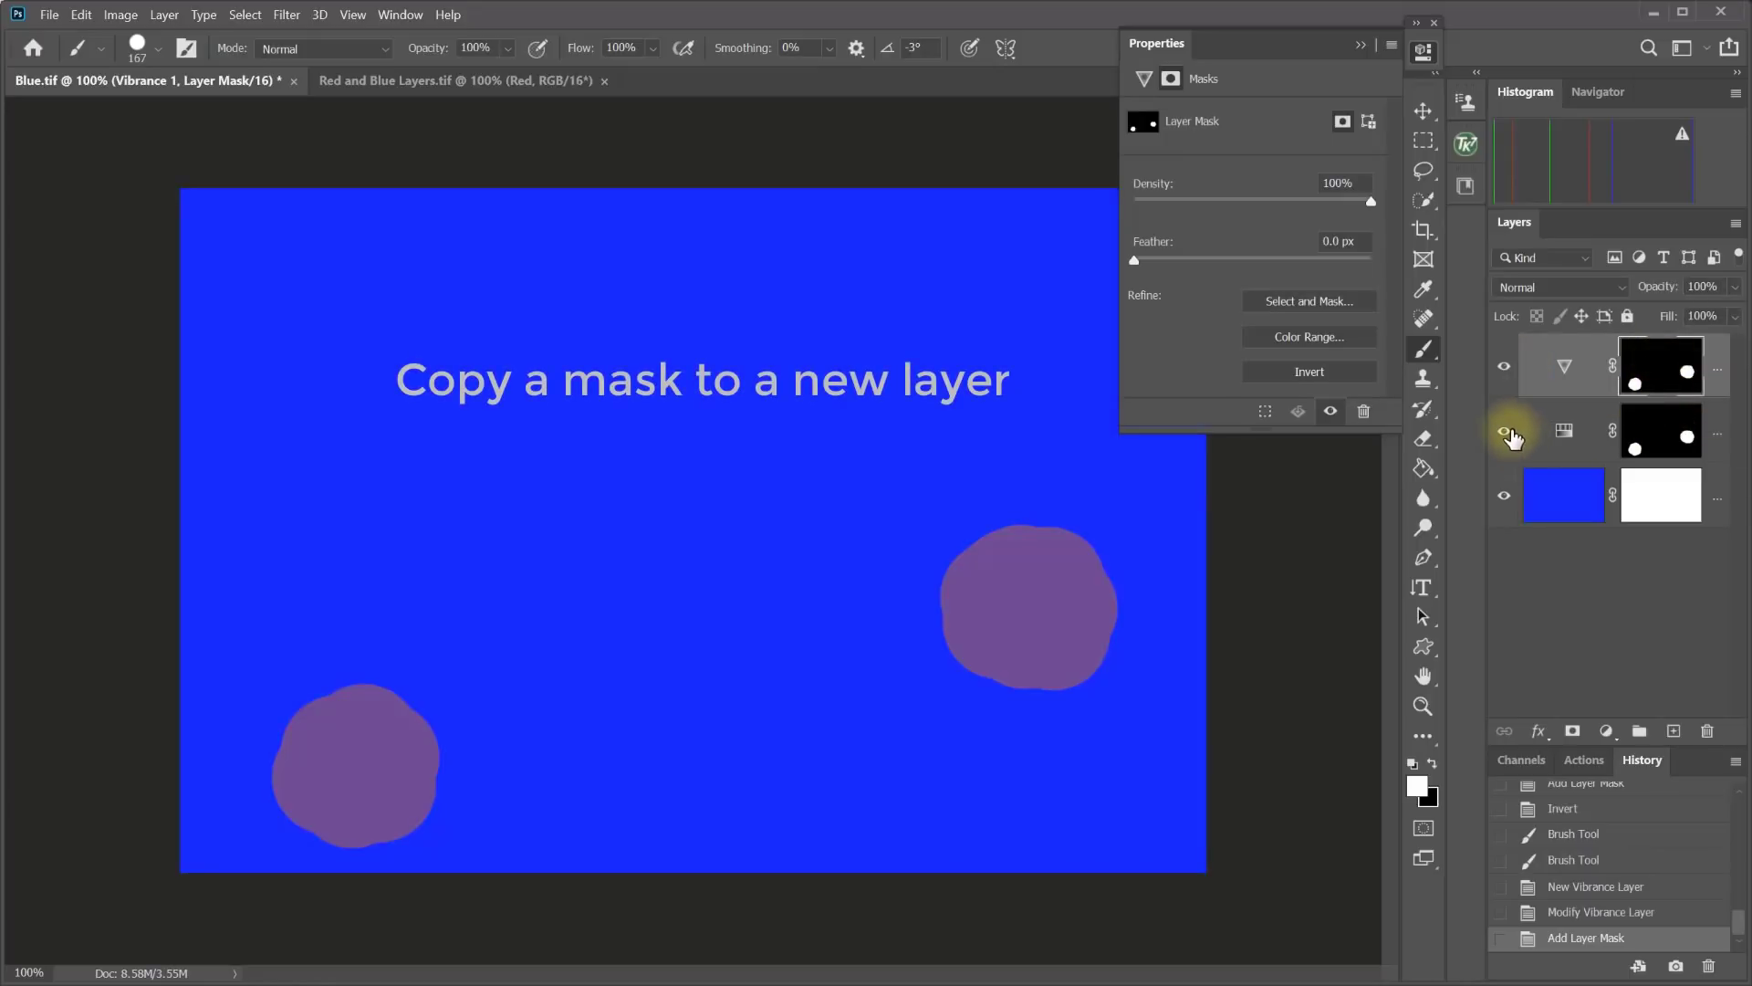
pyautogui.click(1507, 433)
pyautogui.click(1511, 433)
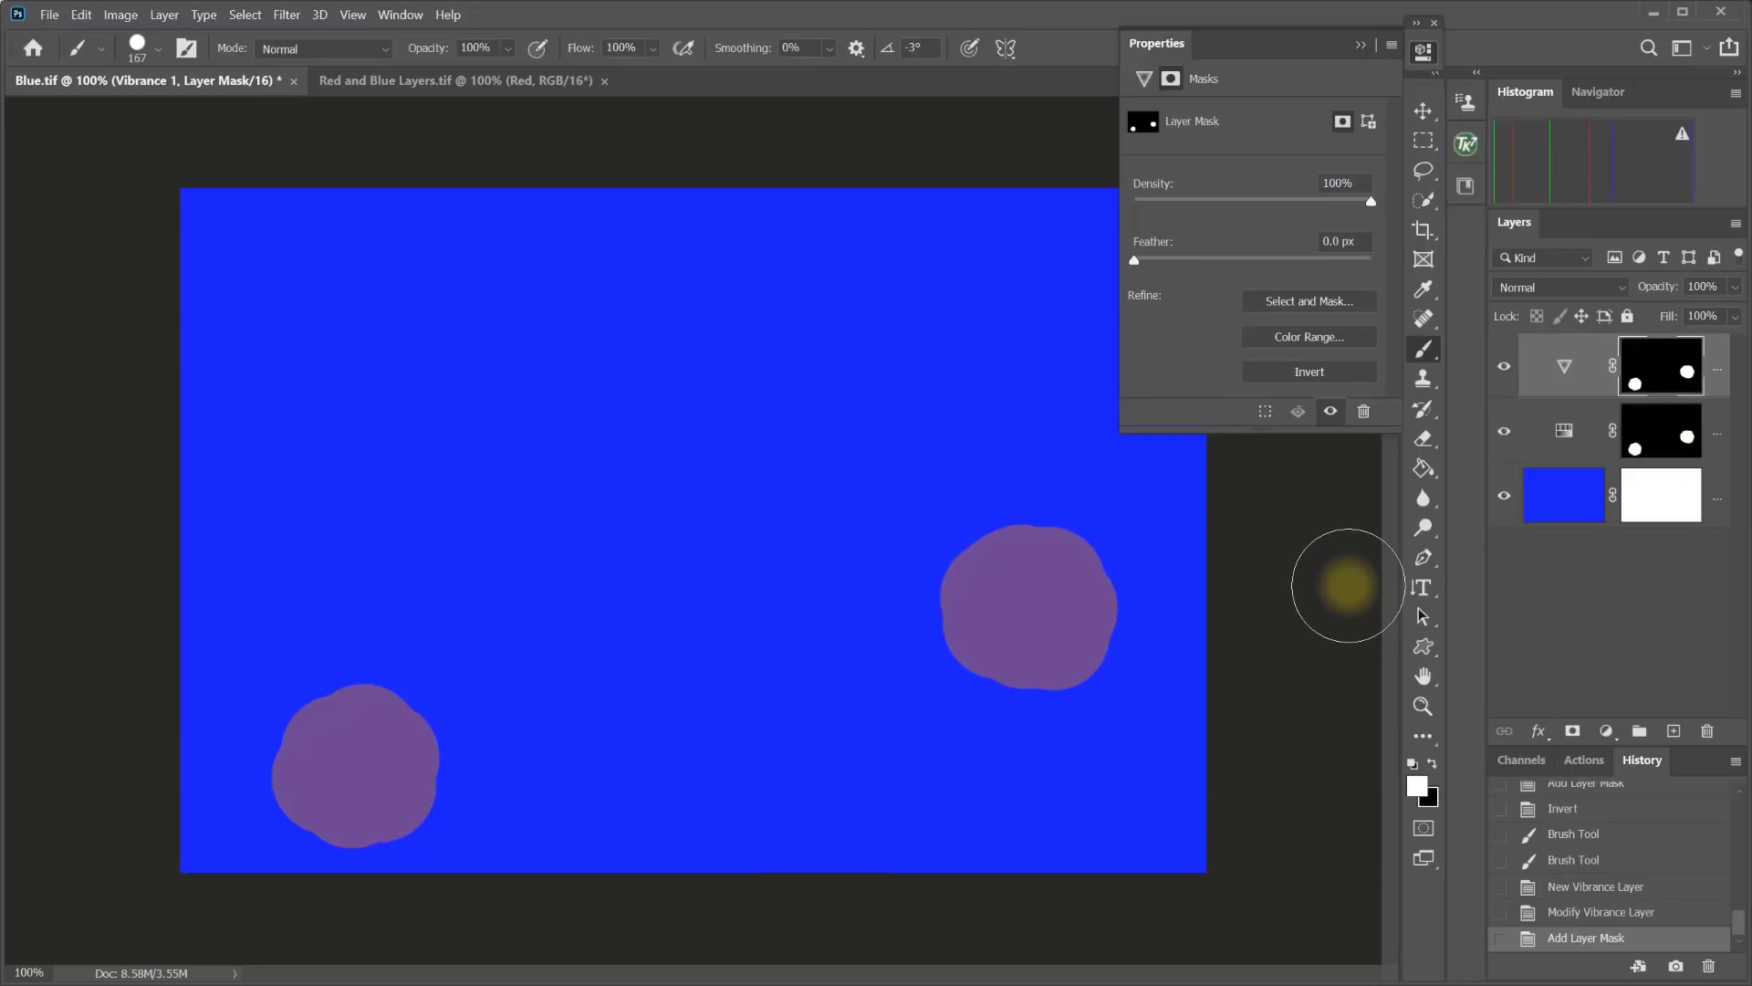
# Delete the Vibrance layer and replace Hue/Saturation 1's mask with a fresh white one.
pyautogui.moveTo(1560, 360); pyautogui.dragTo(1708, 730)
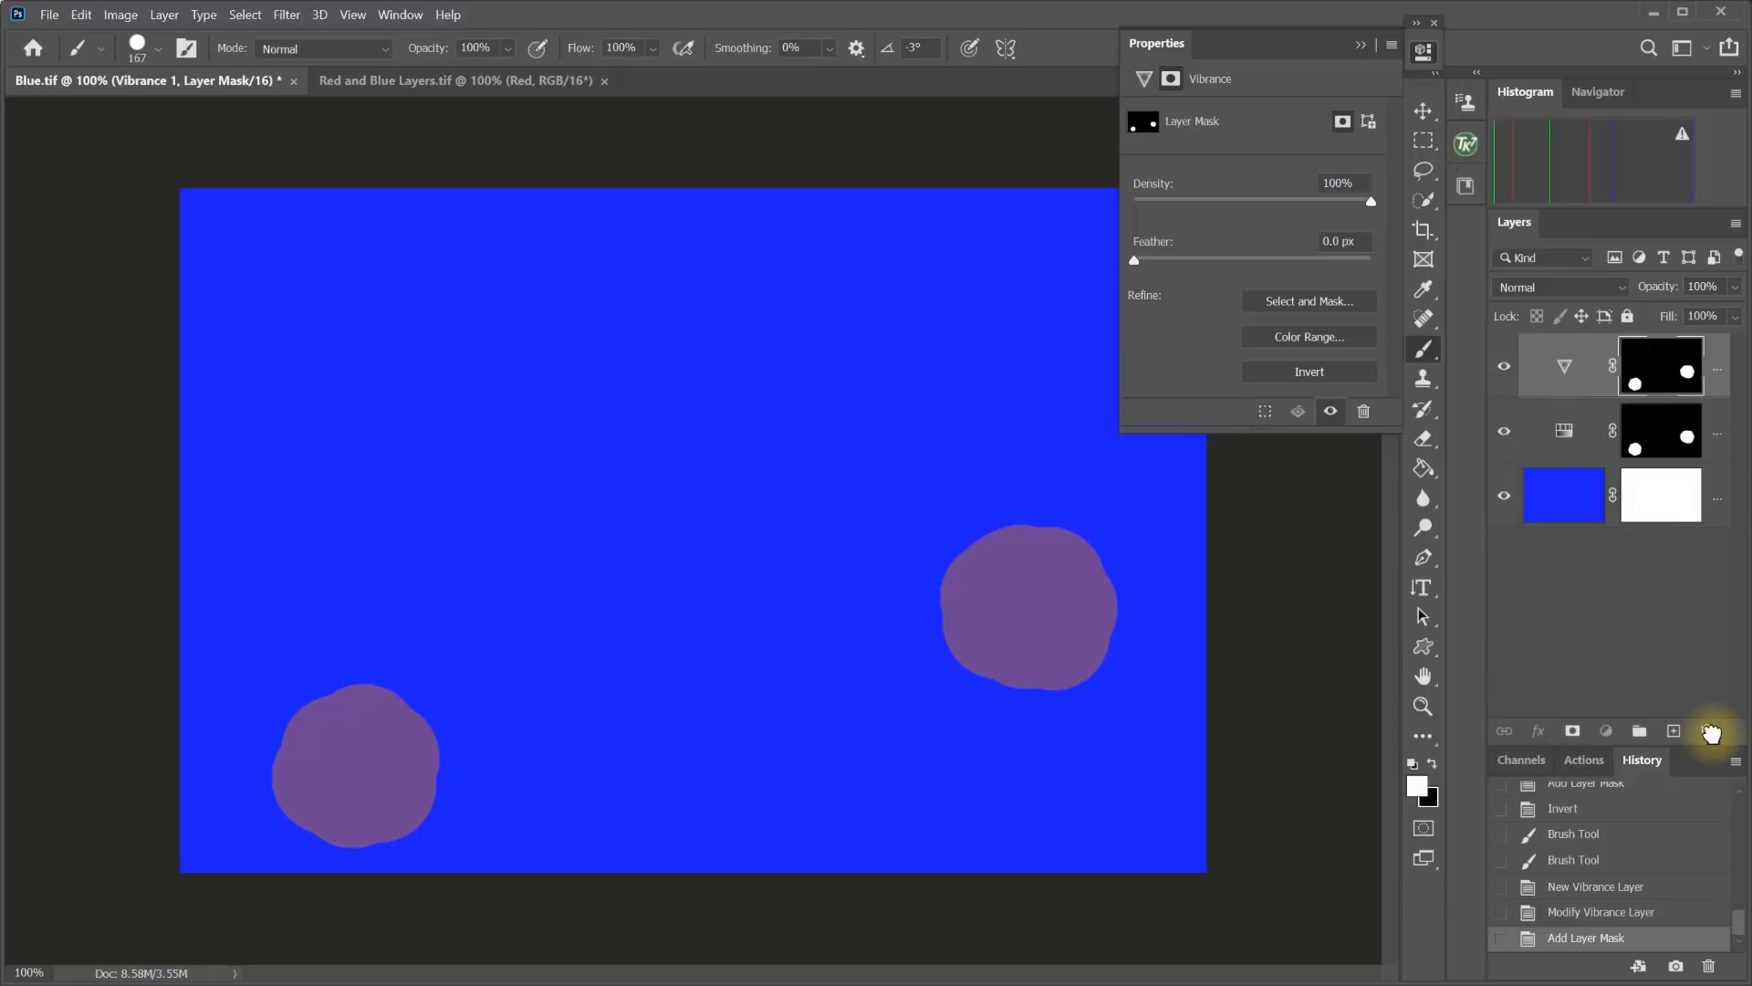
pyautogui.click(1661, 365)
pyautogui.rightClick(1661, 366)
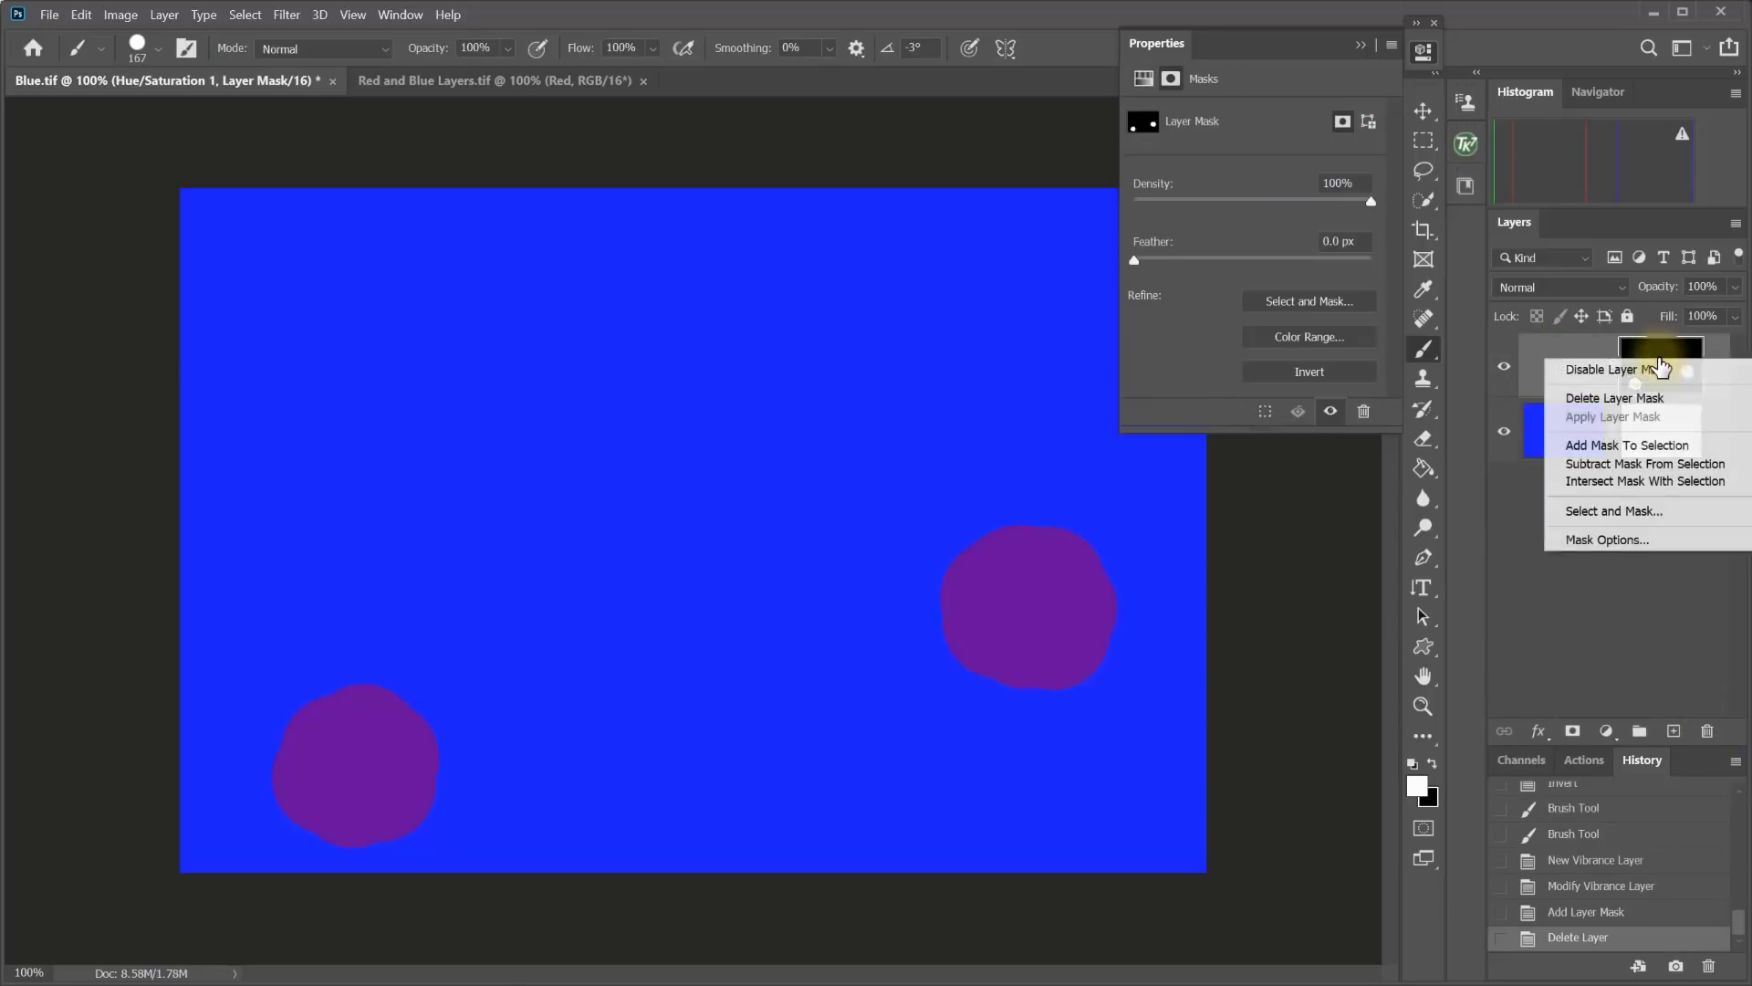
pyautogui.click(1650, 399)
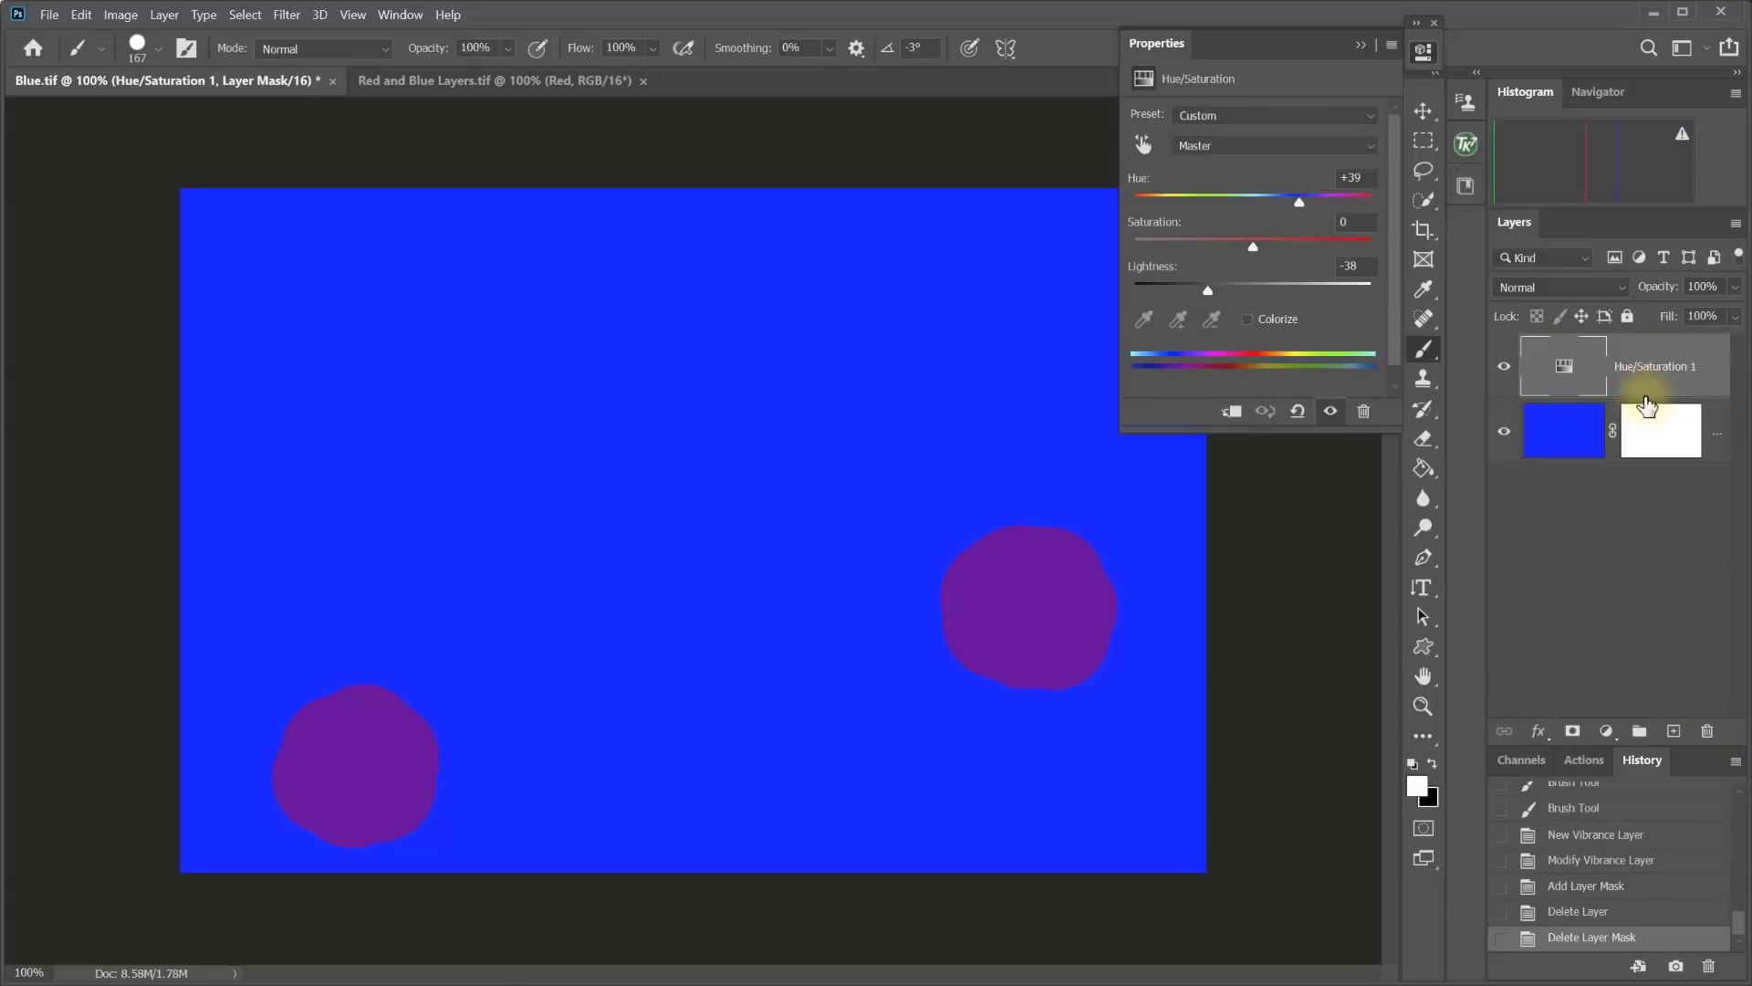
pyautogui.click(1573, 731)
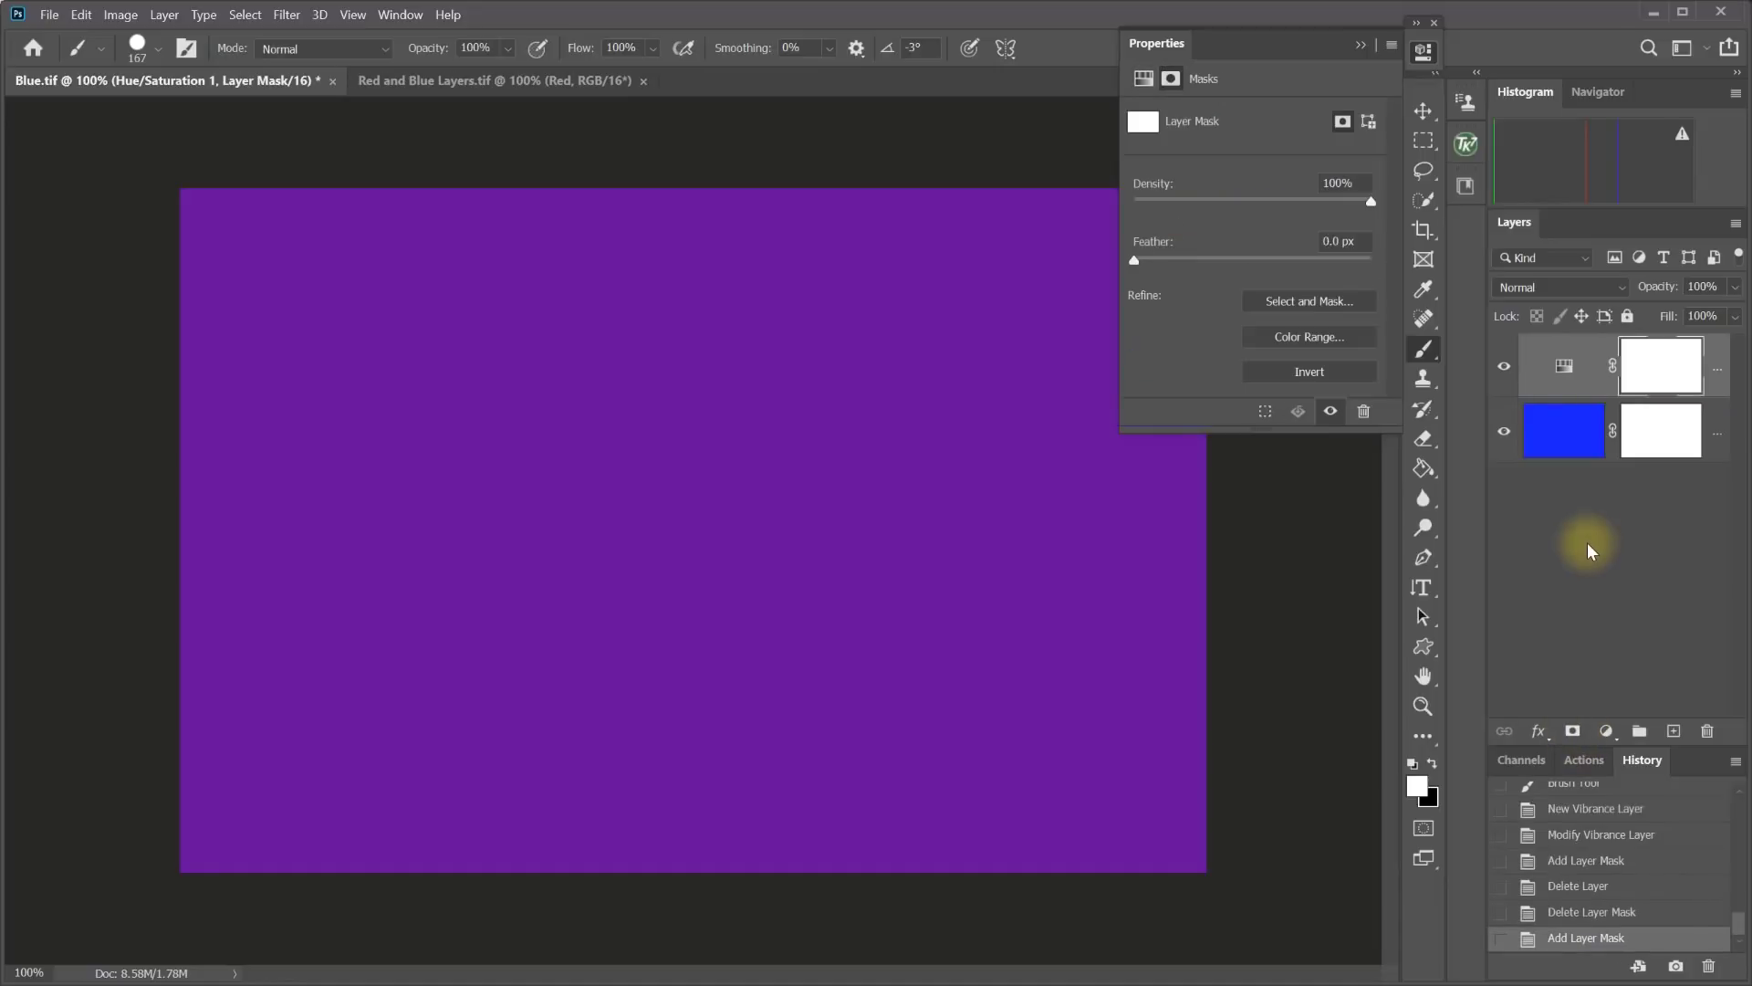
# Paint a black diagonal stroke on the mask revealing a blue band through the purple.
pyautogui.click(387, 617)
pyautogui.press('x')
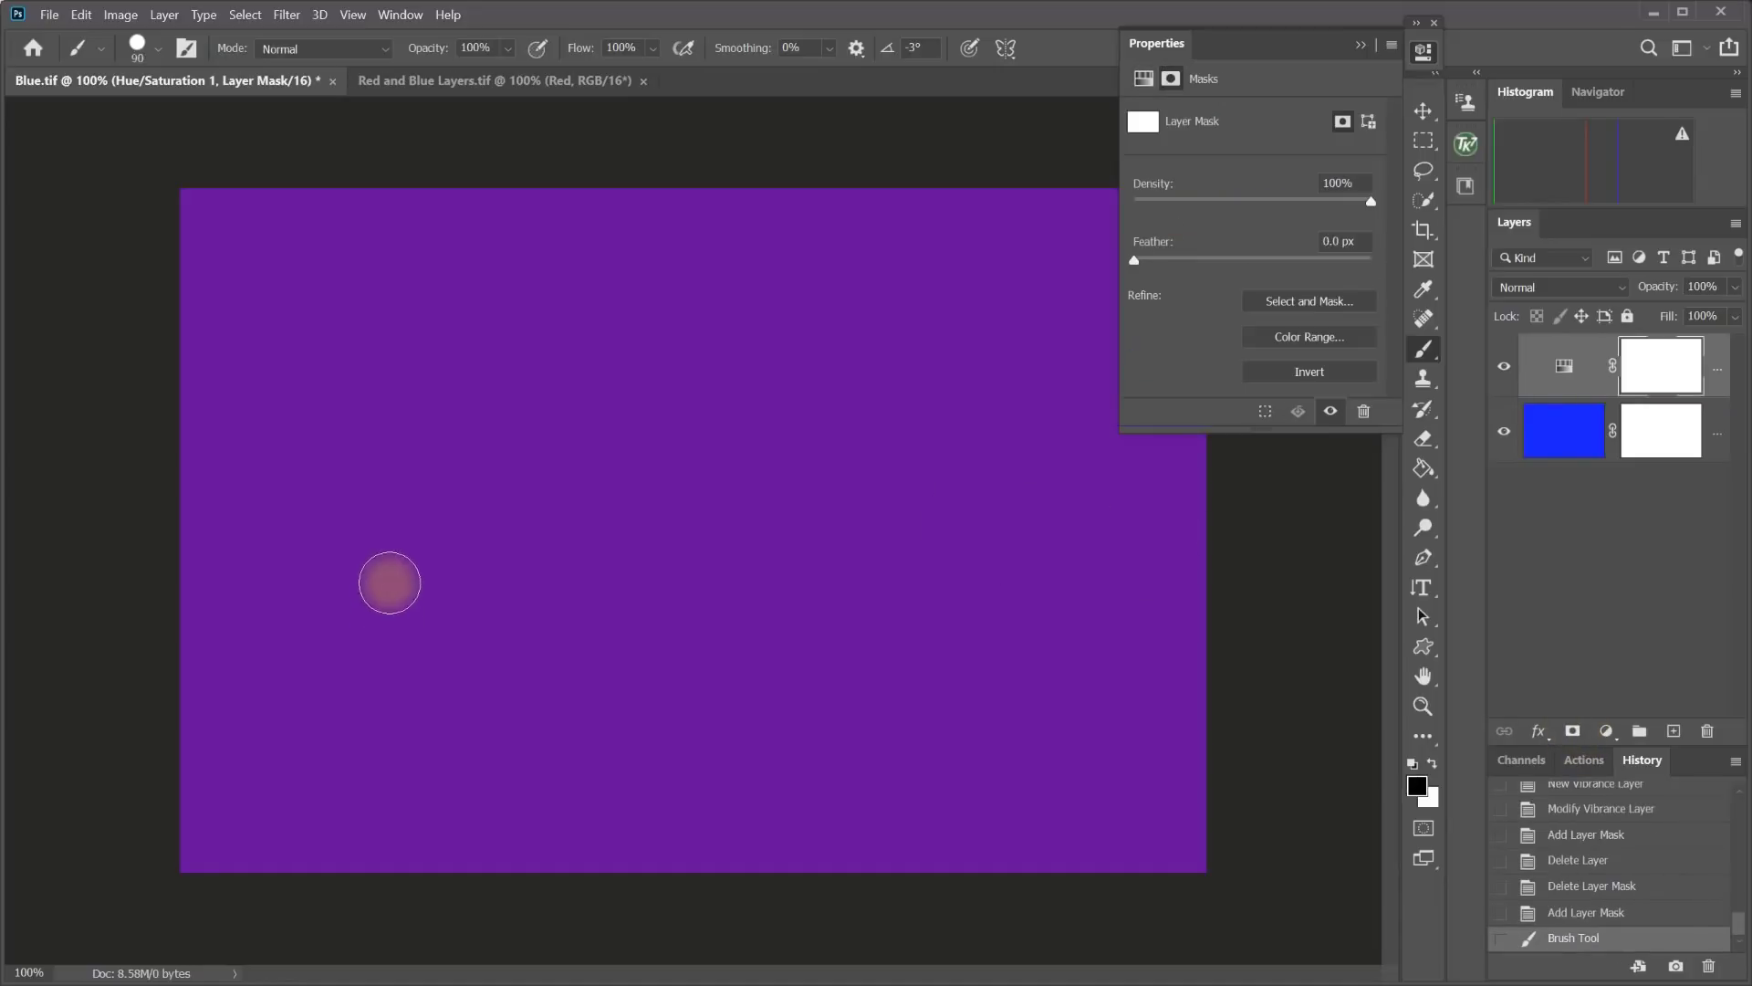
pyautogui.moveTo(529, 364); pyautogui.dragTo(600, 286)
pyautogui.moveTo(428, 488); pyautogui.dragTo(381, 591)
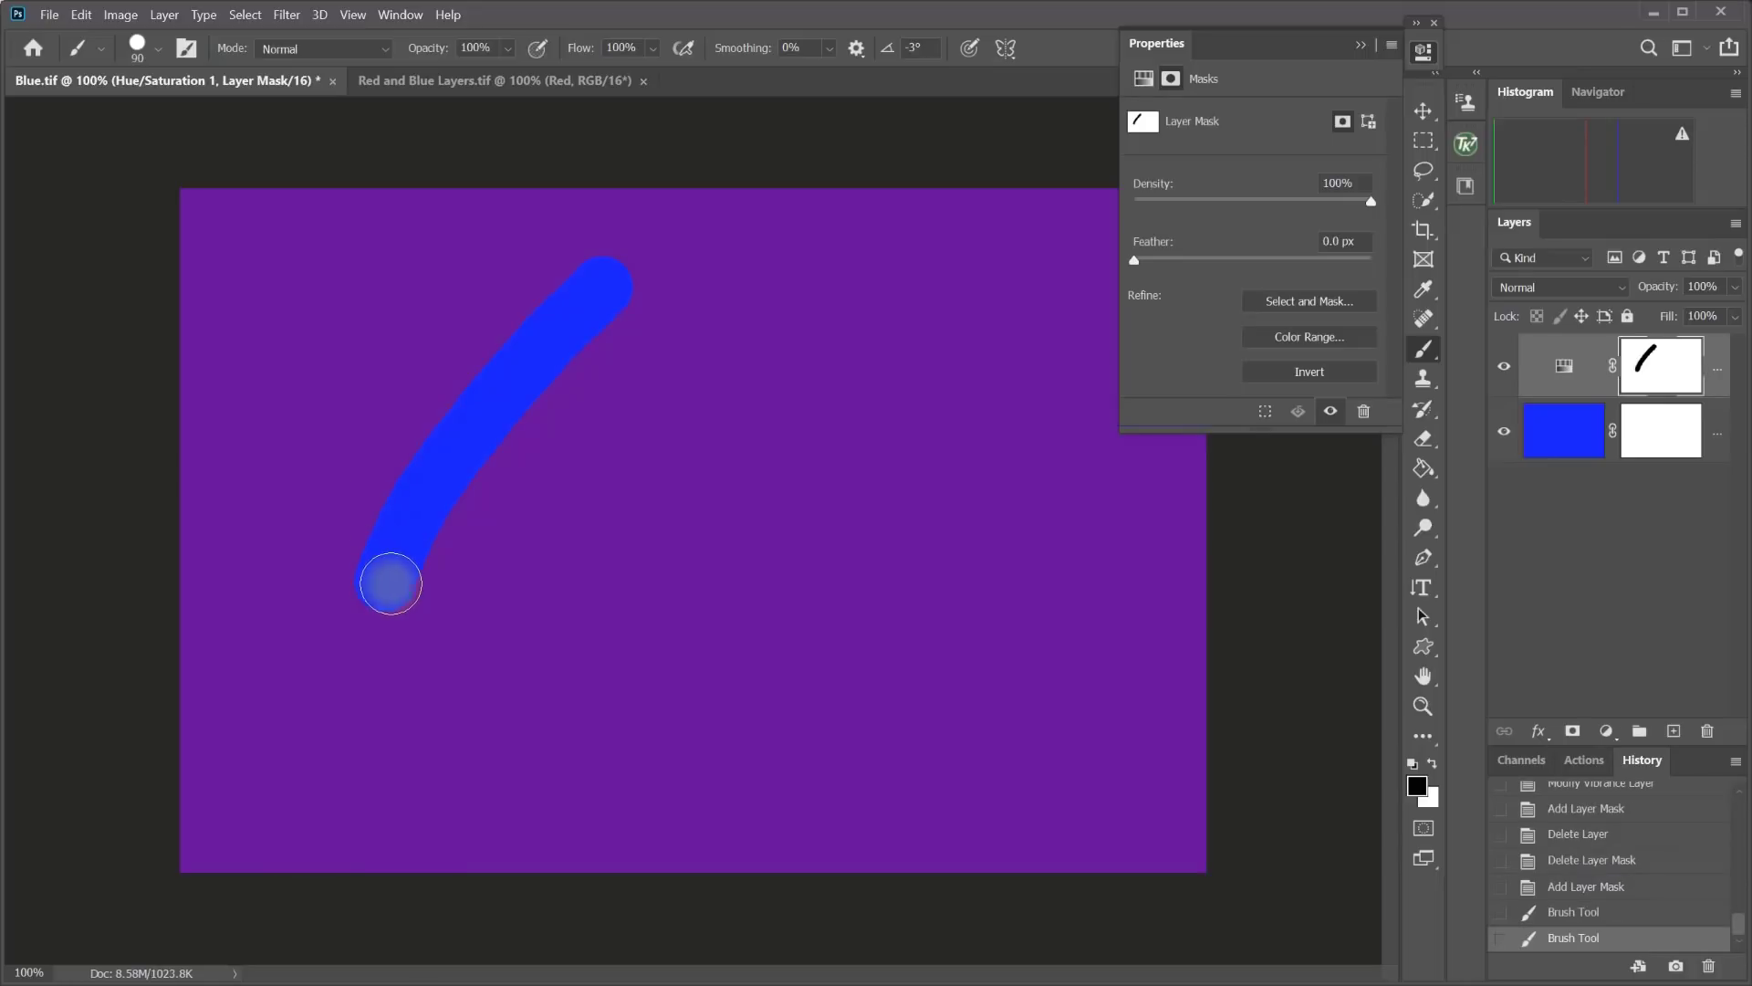
# Set brush hardness to 0%, paint a soft black stroke beside the hard one, and view the mask alone.
pyautogui.click(160, 53)
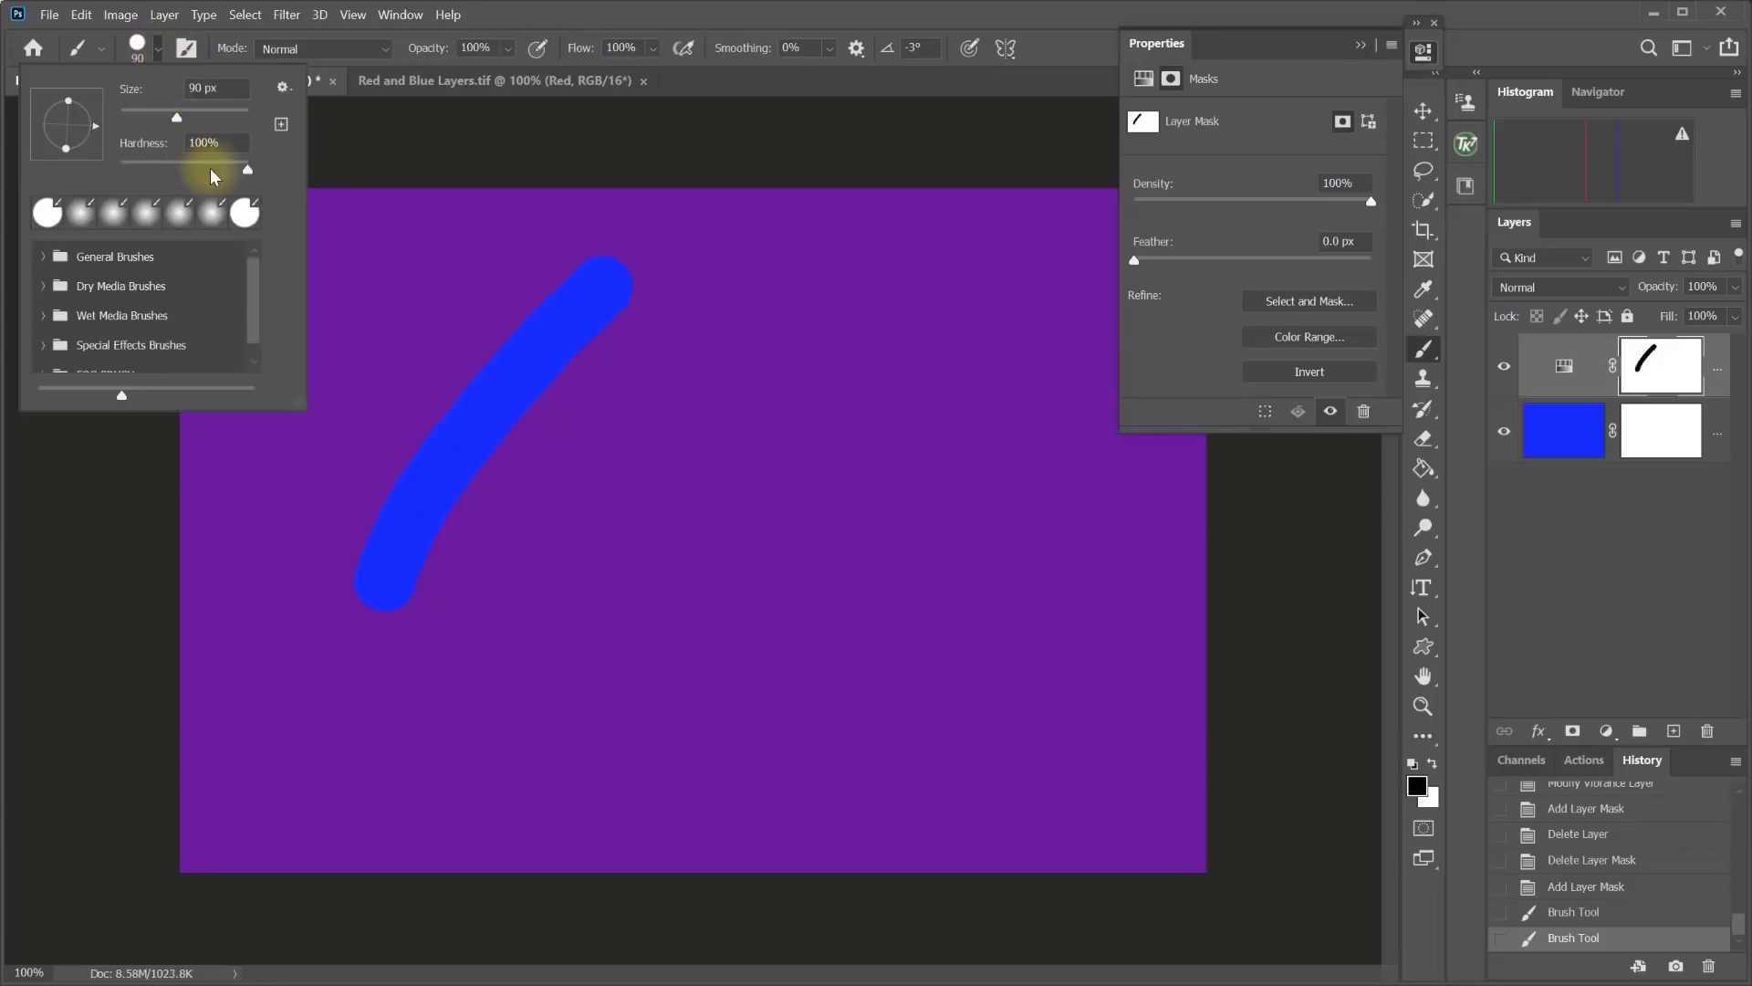
pyautogui.moveTo(249, 174); pyautogui.dragTo(112, 176)
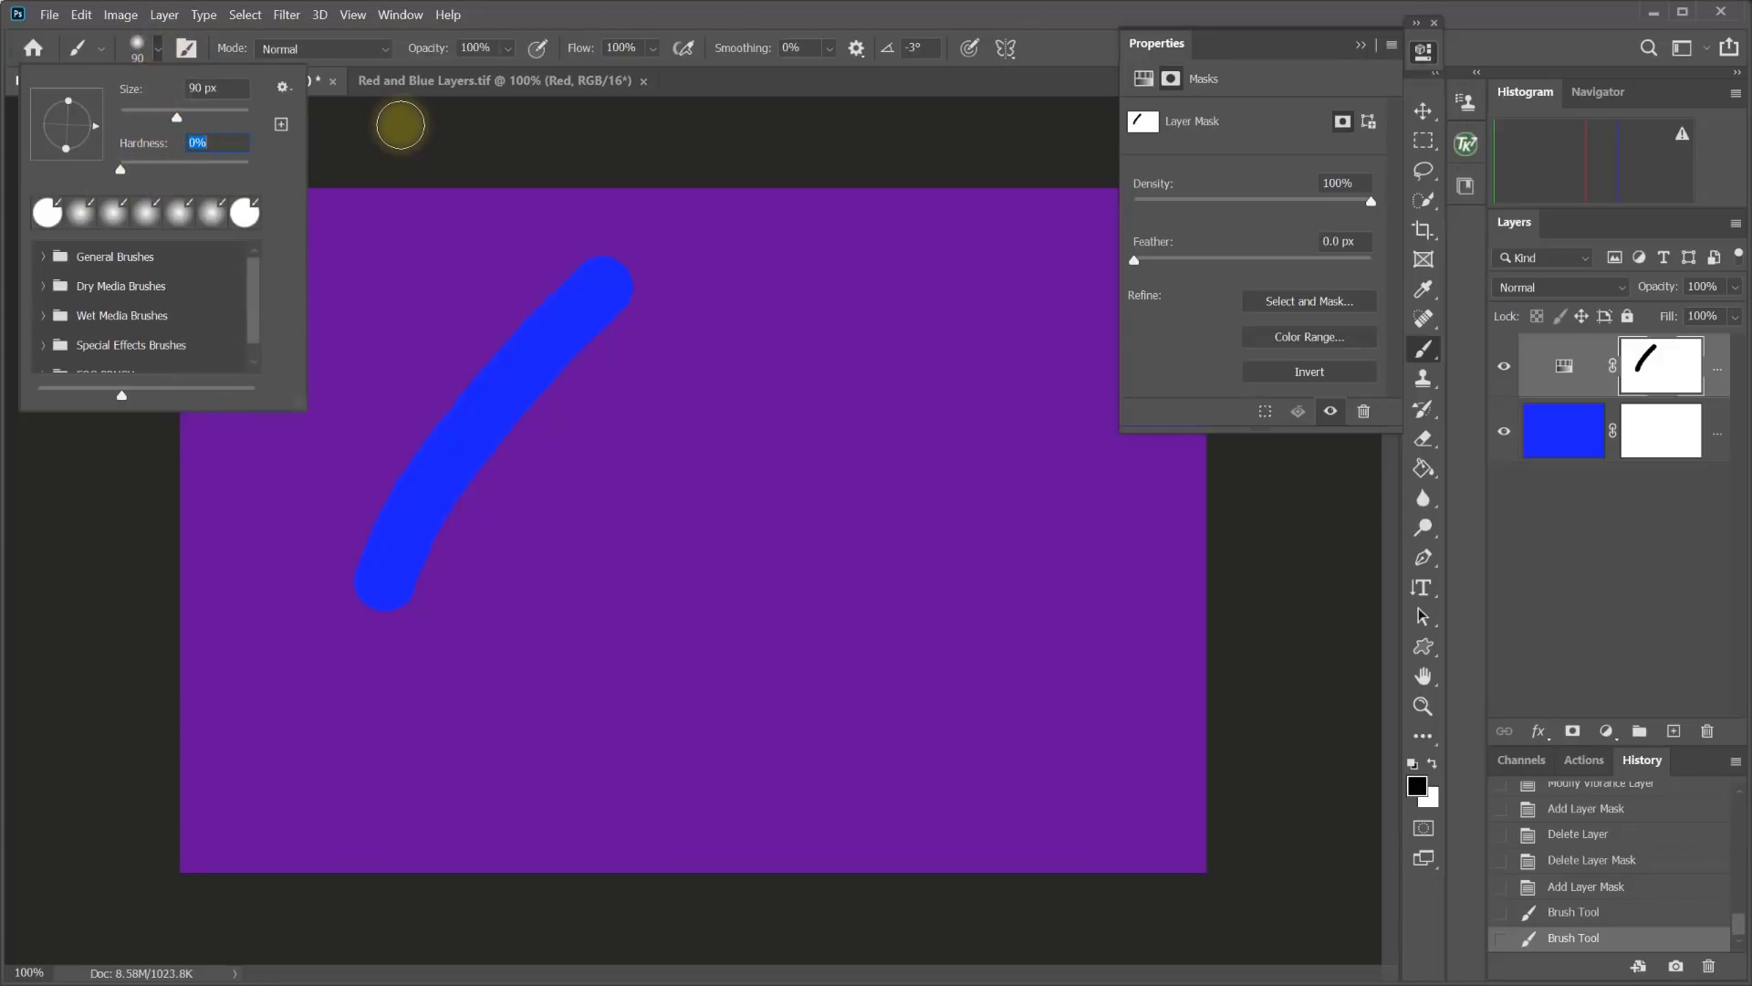
pyautogui.moveTo(710, 313)
pyautogui.mouseDown()
pyautogui.moveTo(608, 448)
pyautogui.moveTo(522, 643)
pyautogui.mouseUp()
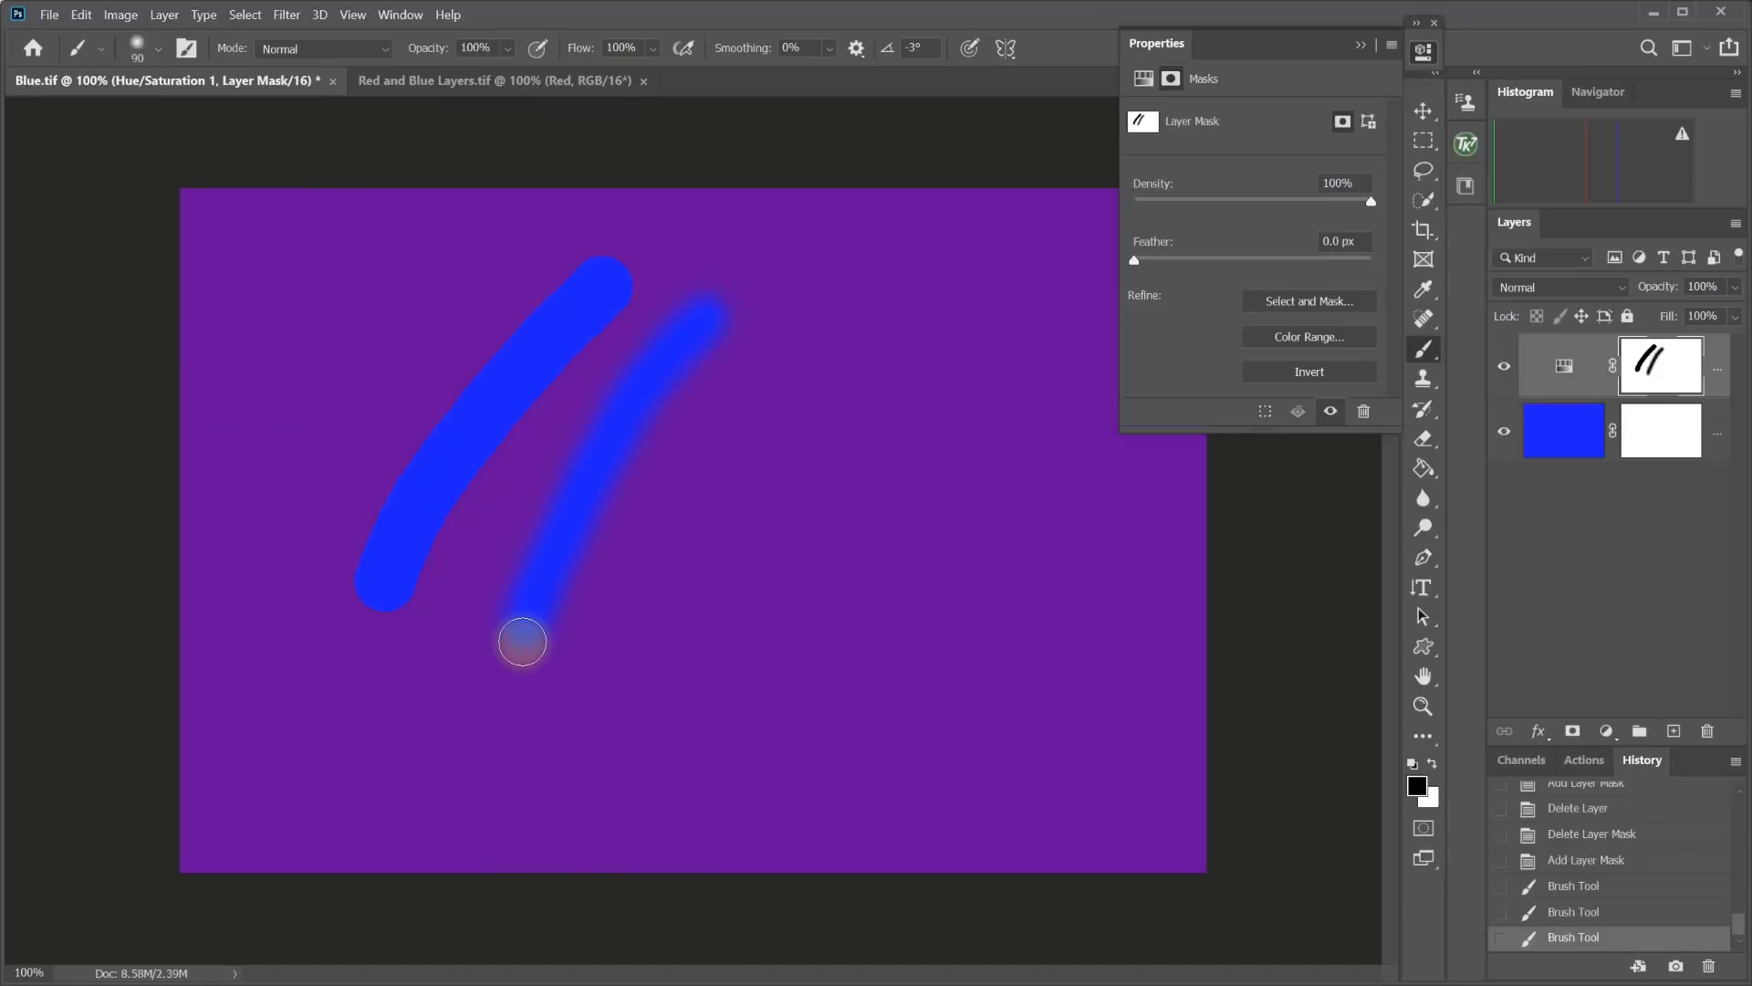
pyautogui.keyDown('alt'); pyautogui.click(1659, 365); pyautogui.keyUp('alt')
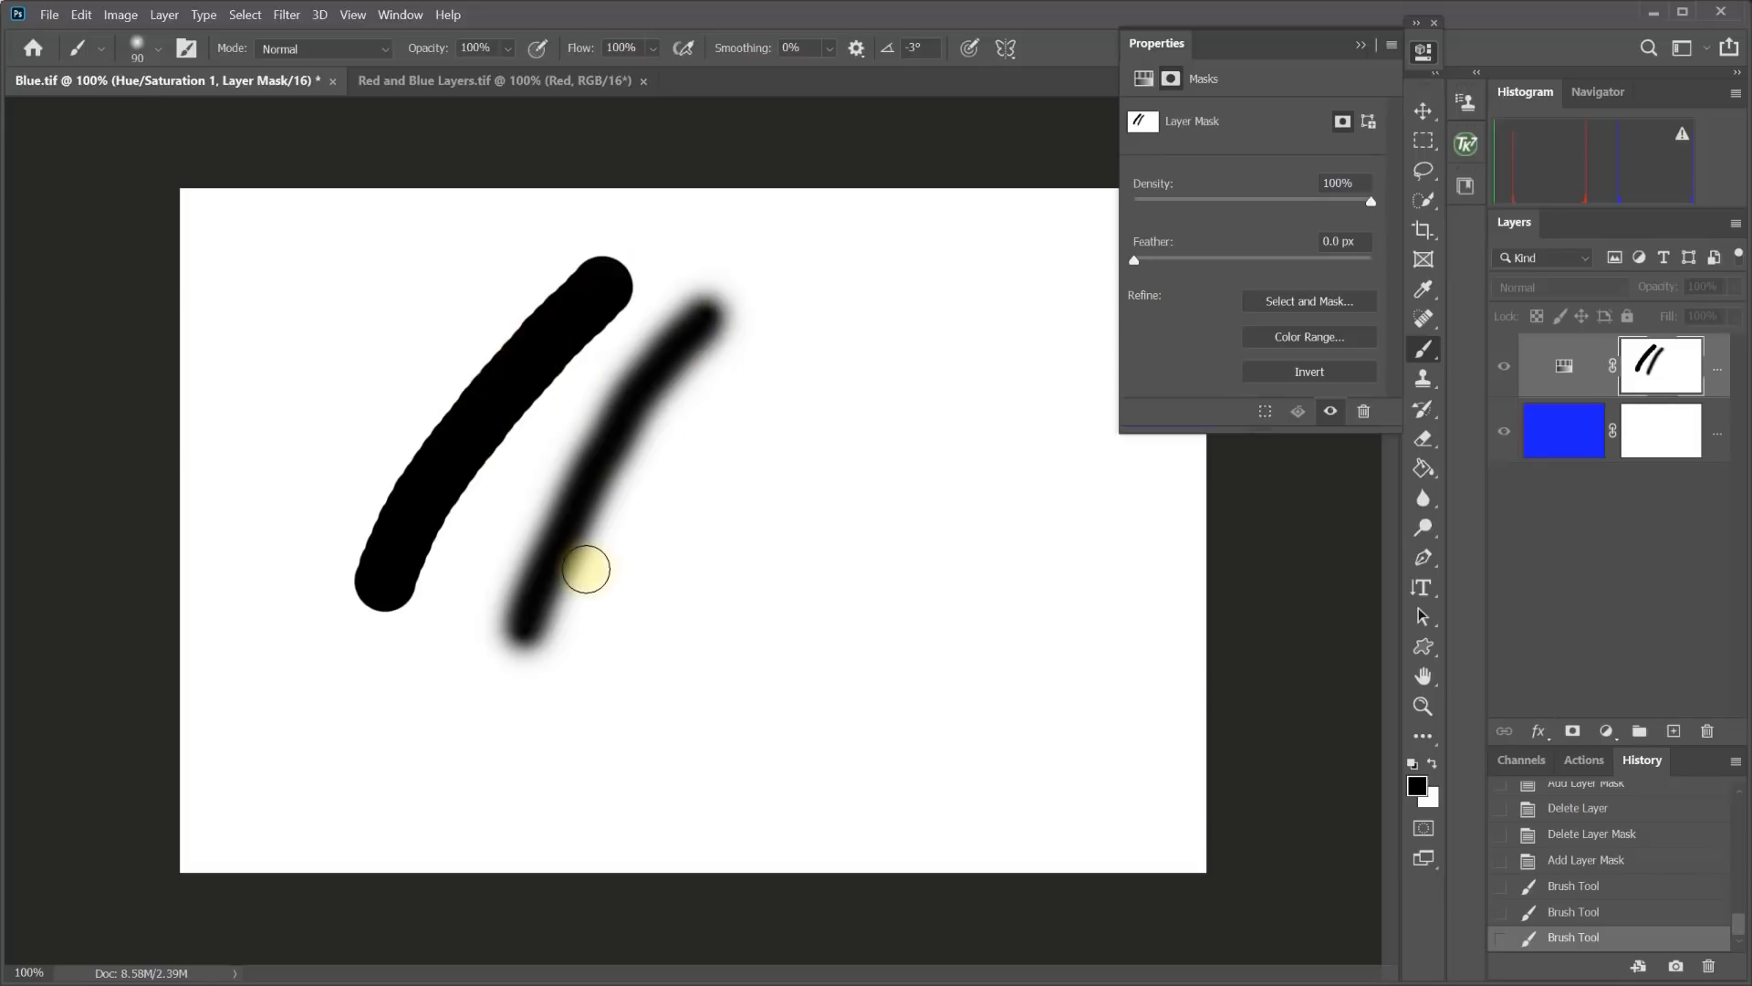
# Leave mask view to see the hard and soft blue strokes on purple.
pyautogui.click(1669, 367)
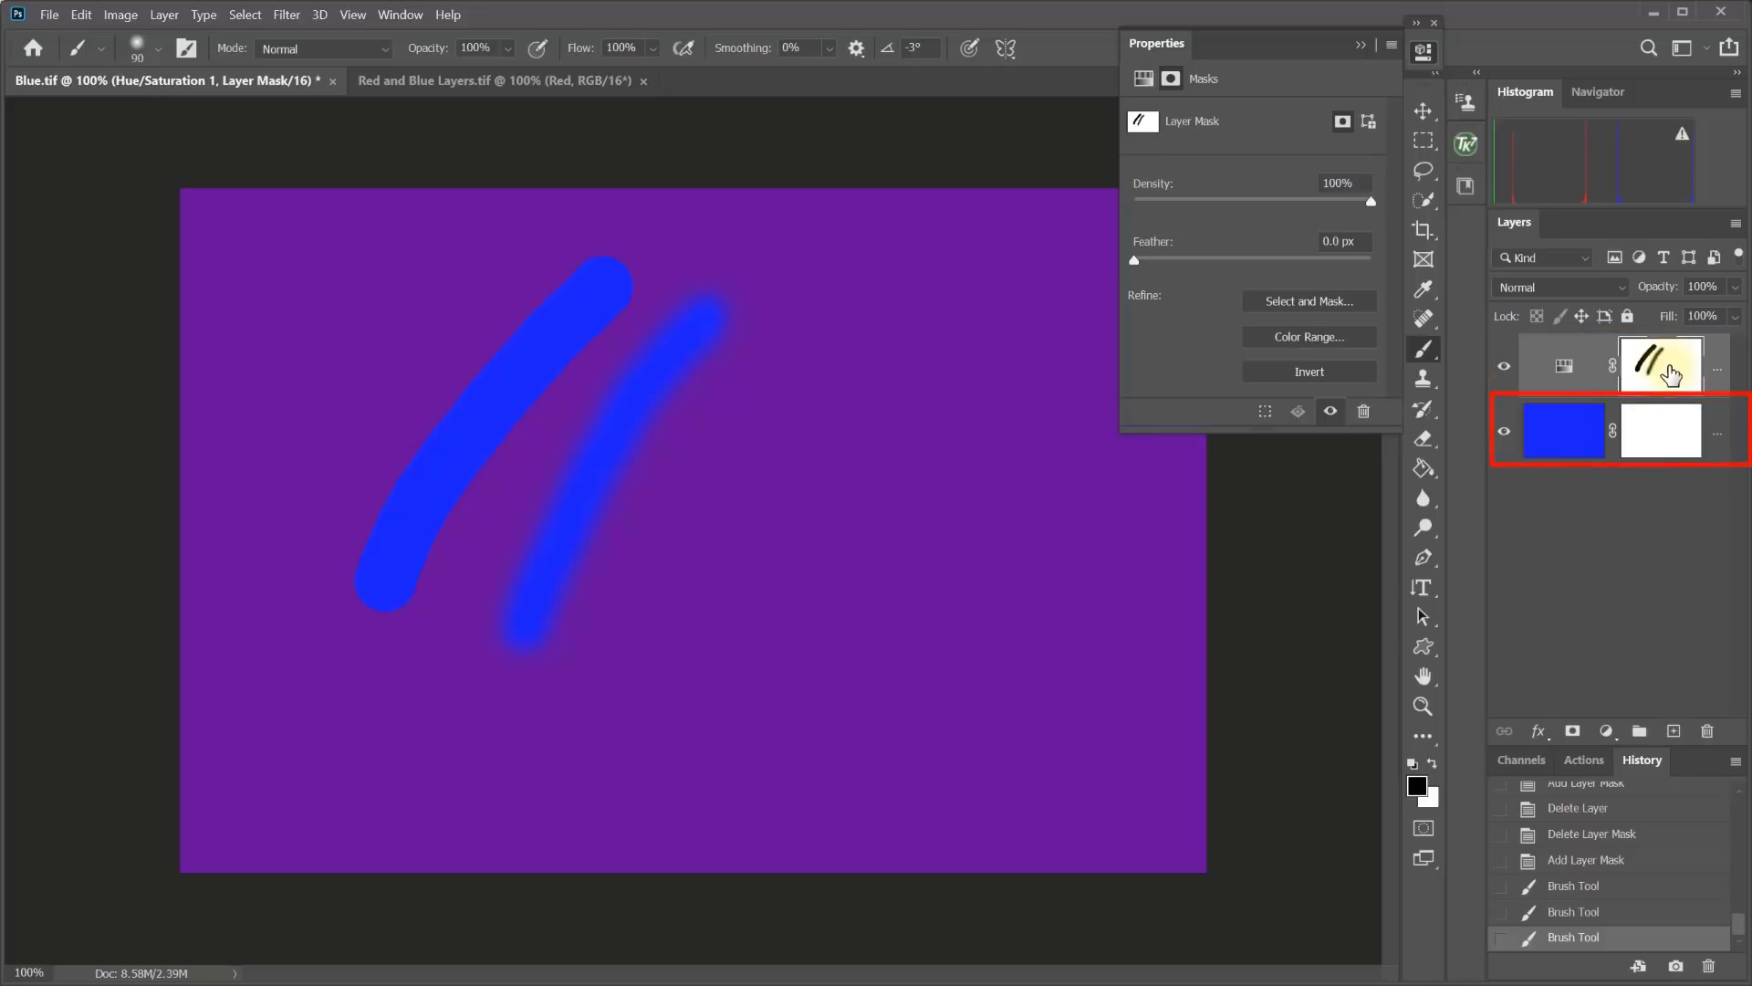
# Switch to Red and Blue Layers.tif and toggle the Red layer off and on to reveal blue beneath.
pyautogui.click(493, 82)
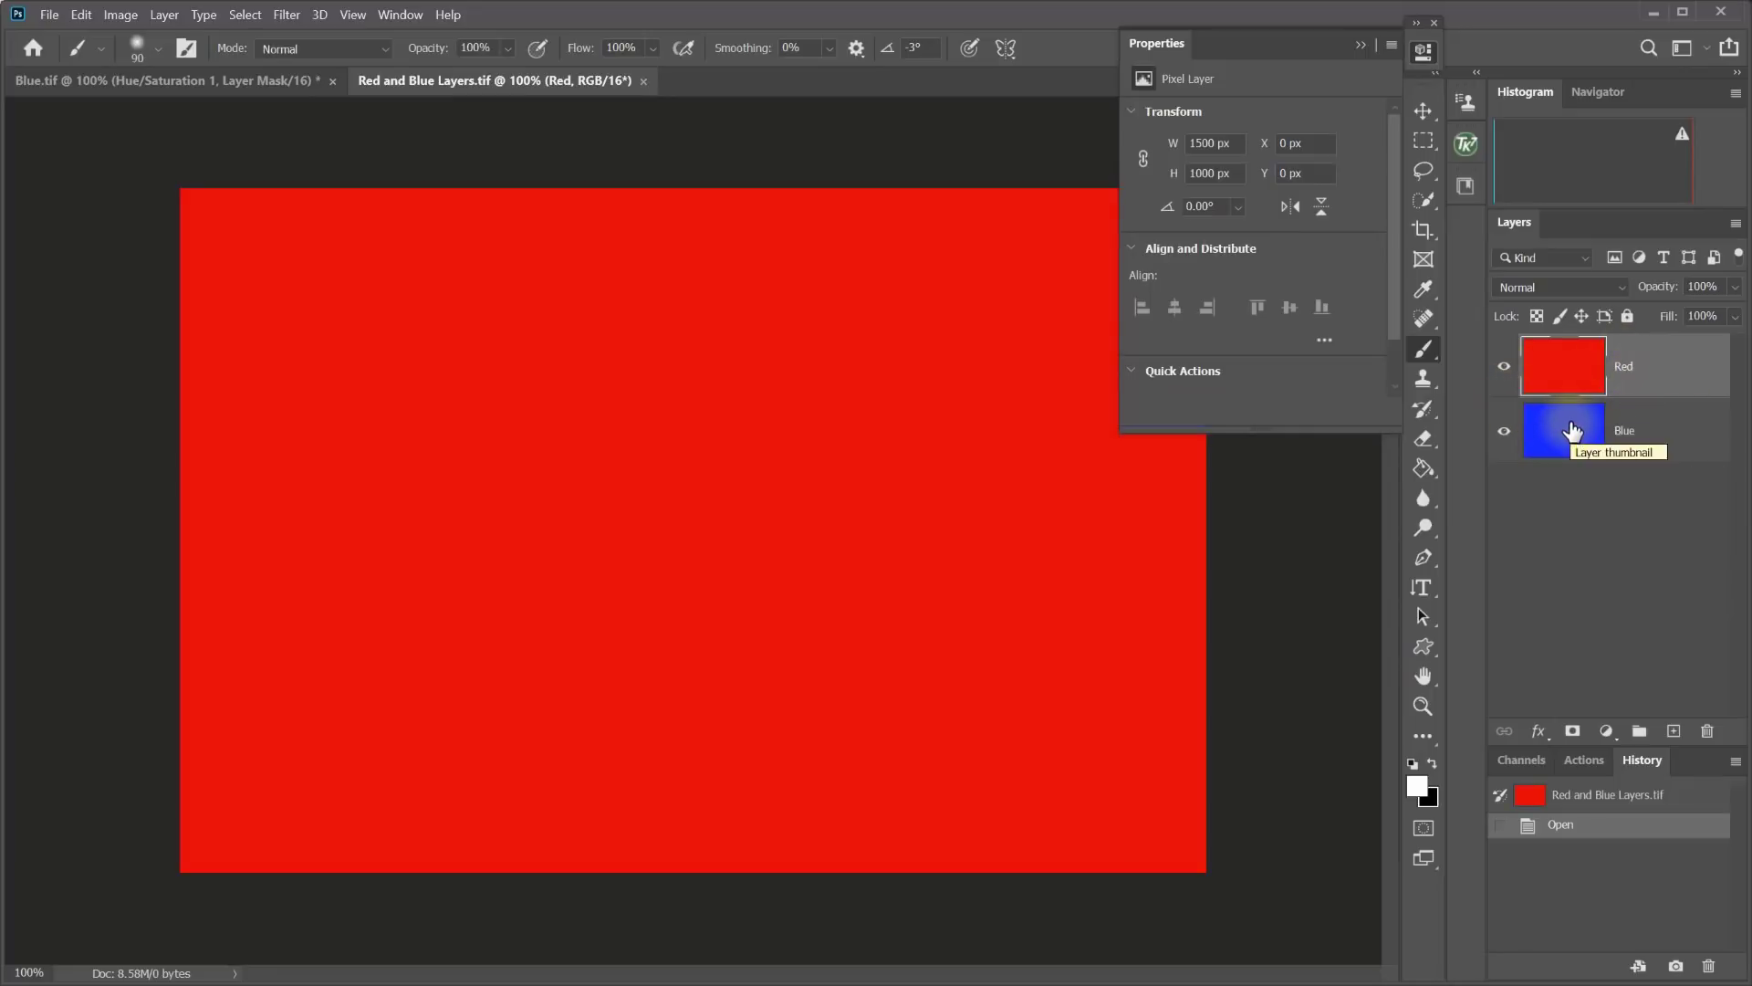
pyautogui.click(1504, 368)
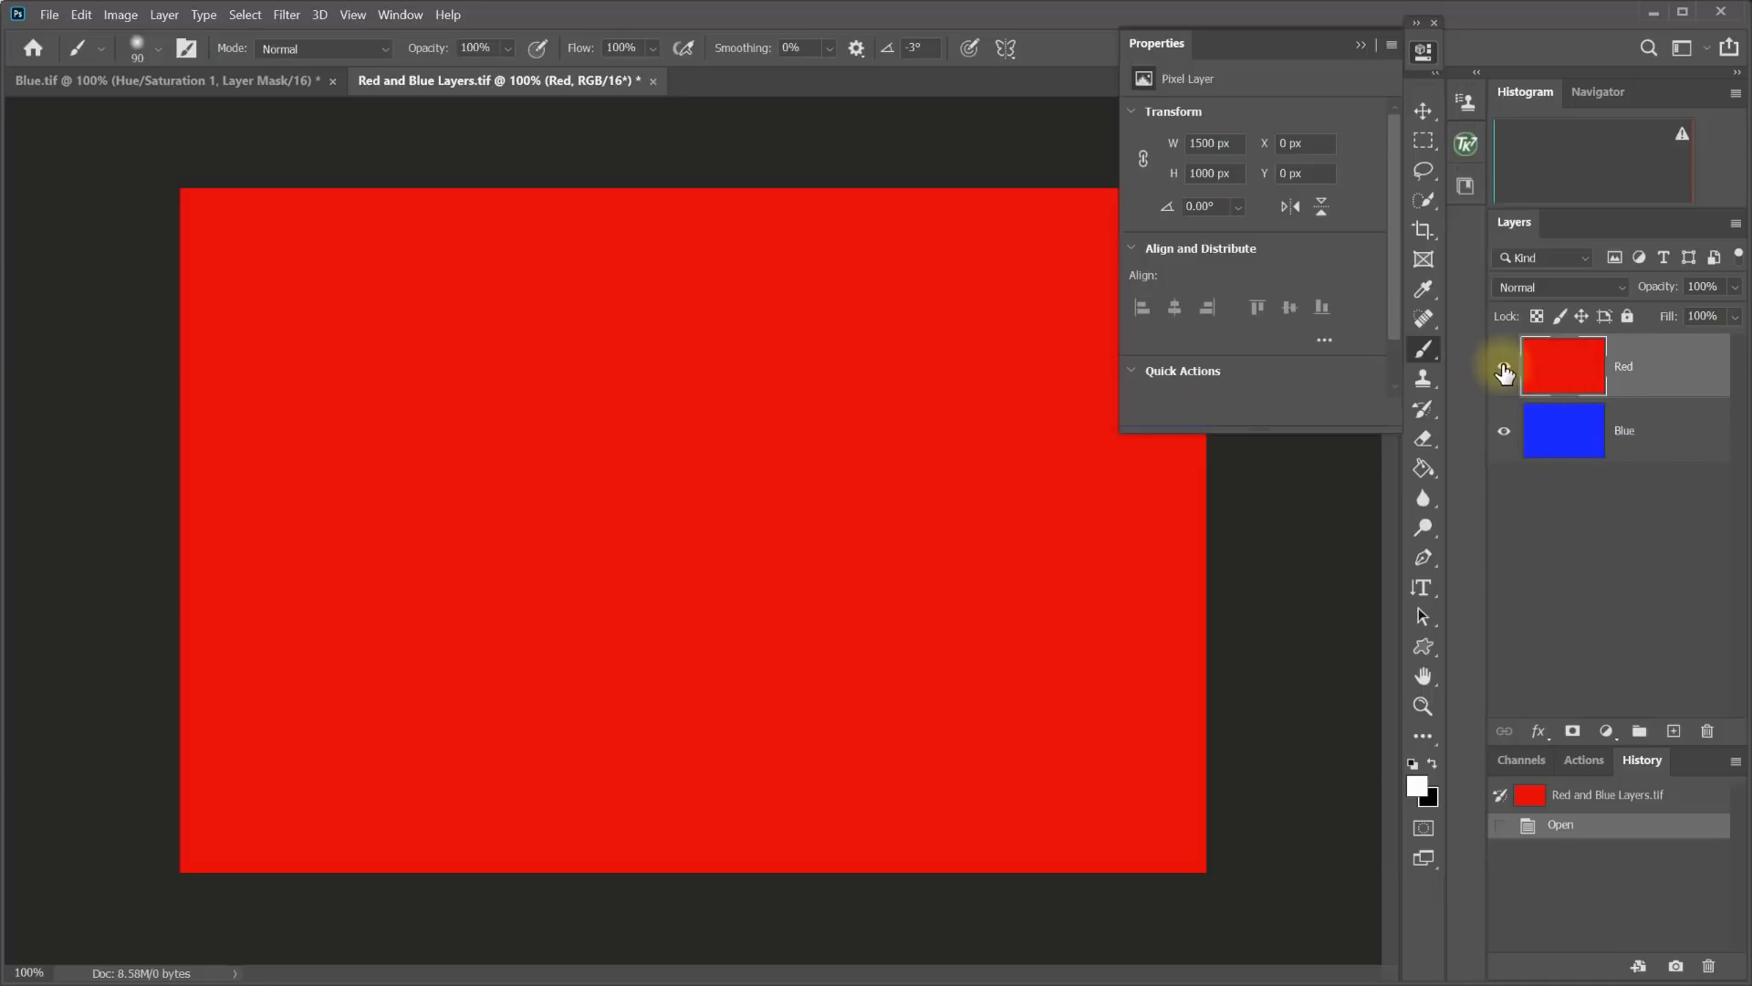
pyautogui.click(1504, 370)
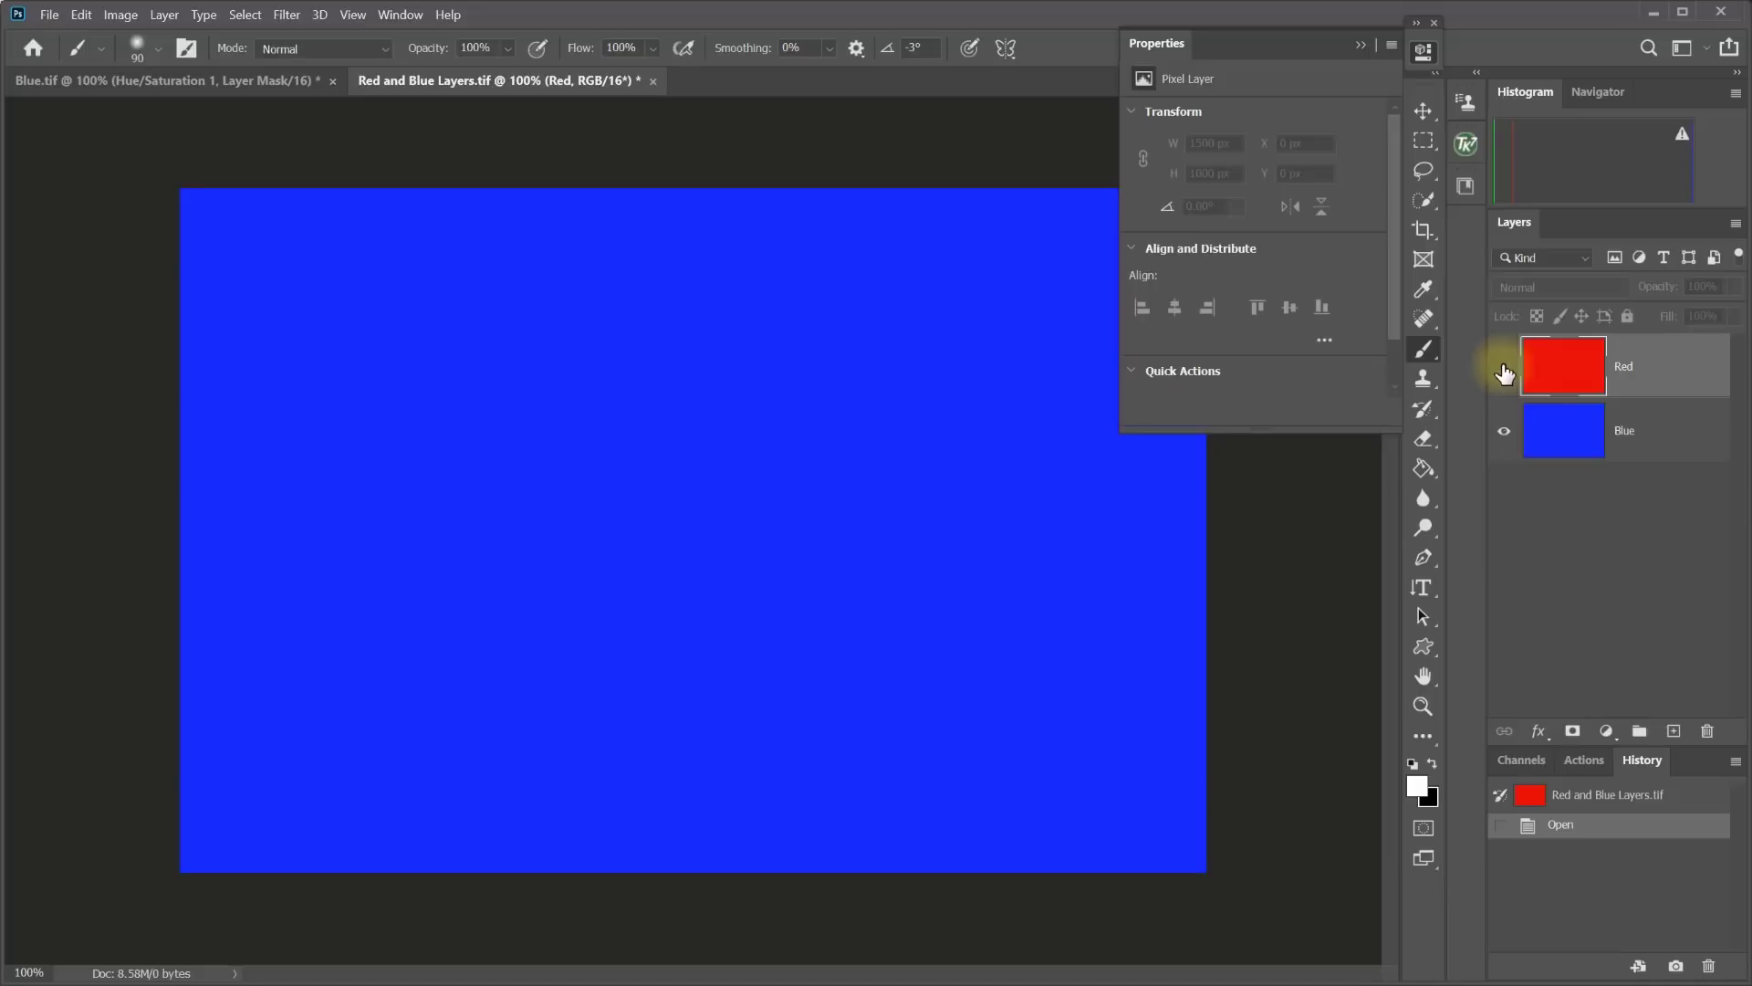
pyautogui.click(1504, 370)
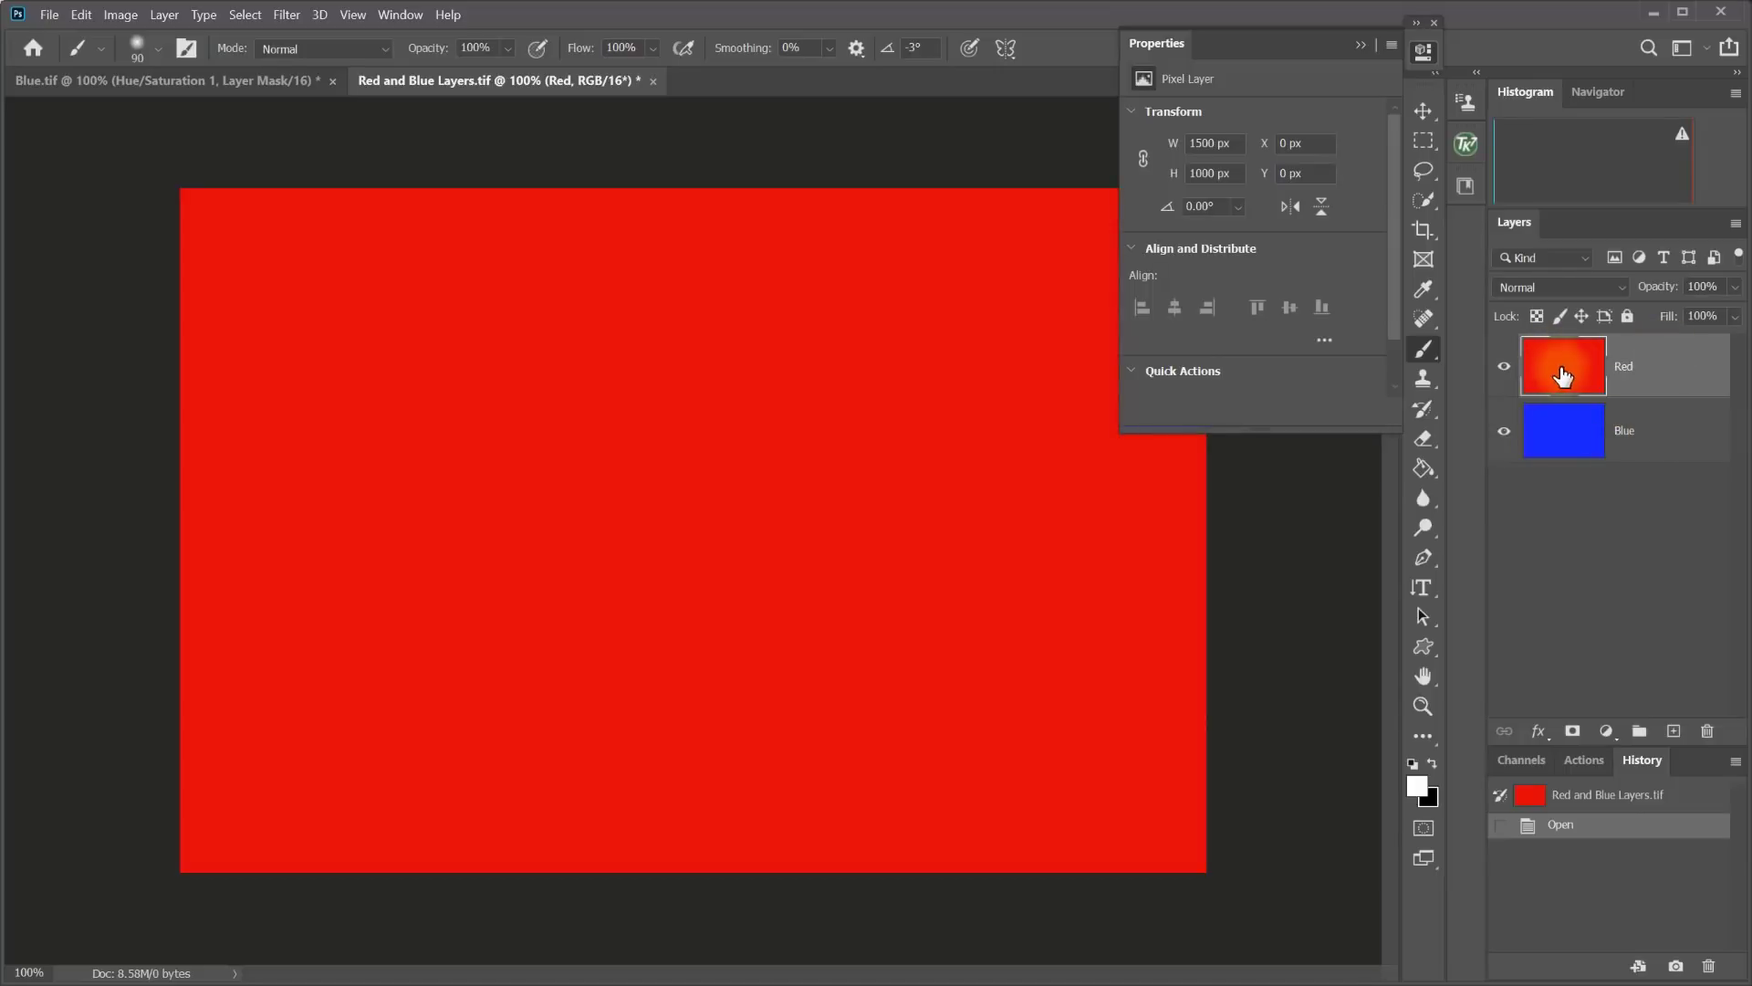
# Add a mask to the Red layer, paint a black zigzag revealing blue, and preview the mask alone.
pyautogui.click(1573, 732)
pyautogui.click(1423, 52)
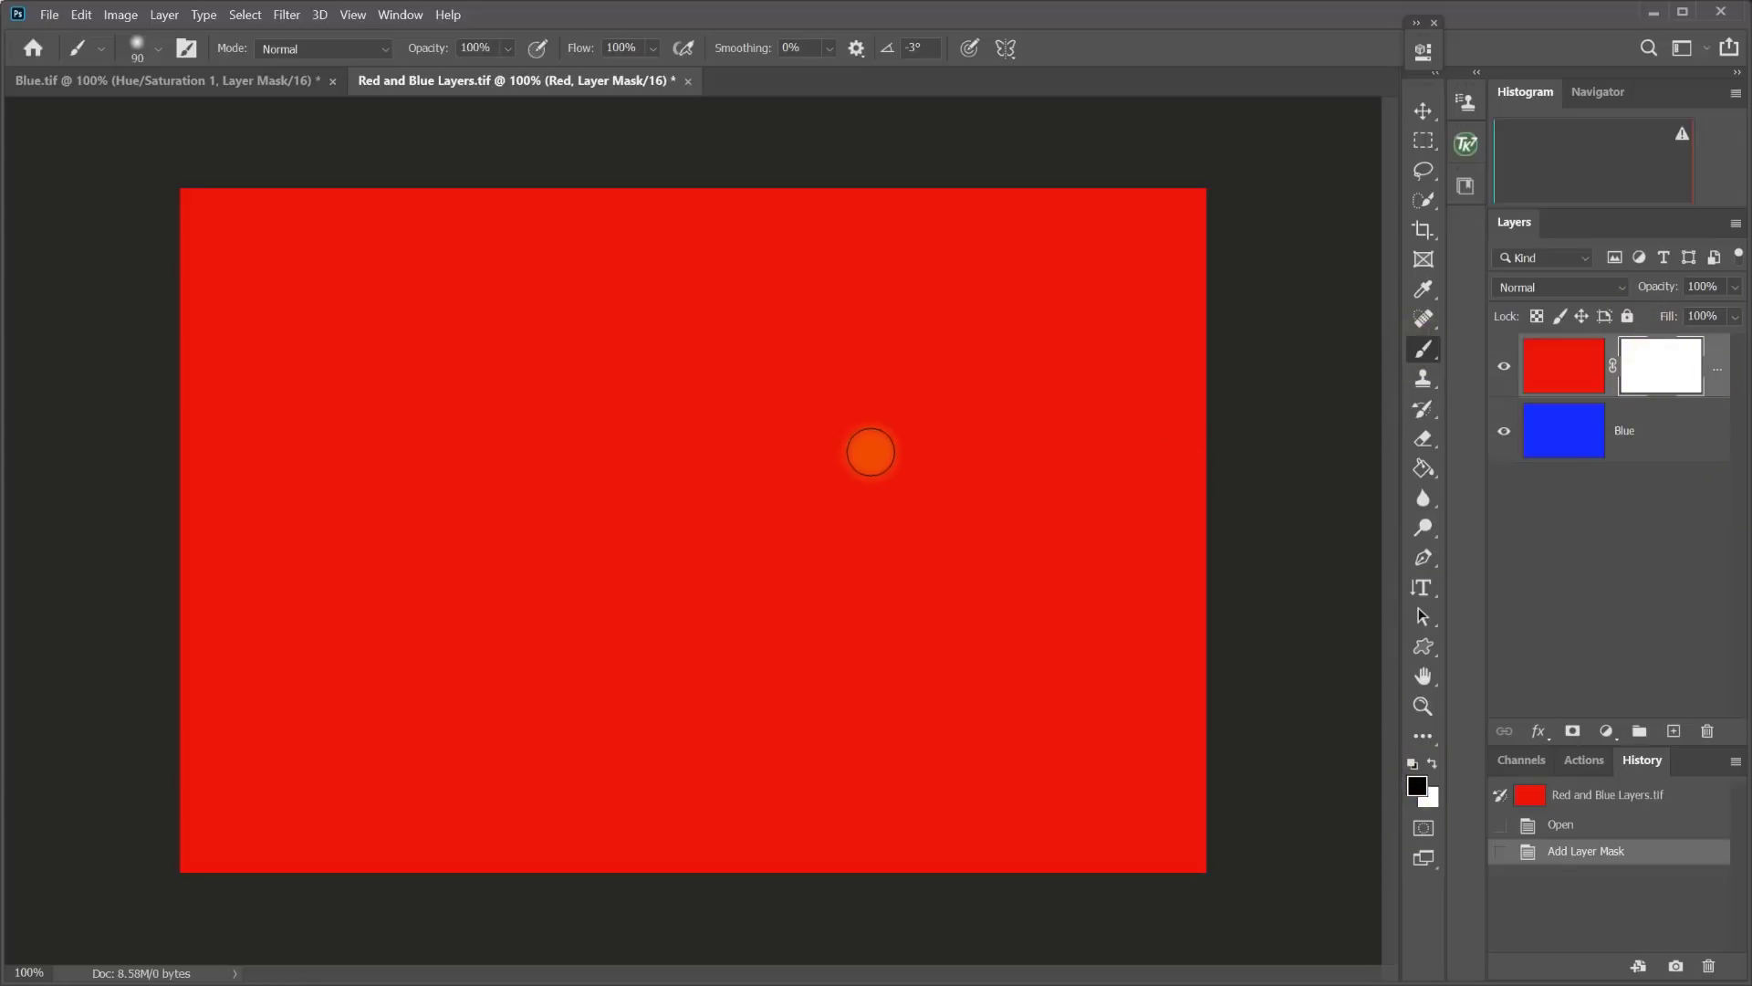
pyautogui.moveTo(739, 317)
pyautogui.mouseDown()
pyautogui.moveTo(541, 420)
pyautogui.moveTo(465, 489)
pyautogui.moveTo(446, 534)
pyautogui.moveTo(632, 477)
pyautogui.moveTo(800, 480)
pyautogui.moveTo(605, 556)
pyautogui.moveTo(516, 675)
pyautogui.moveTo(682, 608)
pyautogui.moveTo(899, 597)
pyautogui.mouseUp()
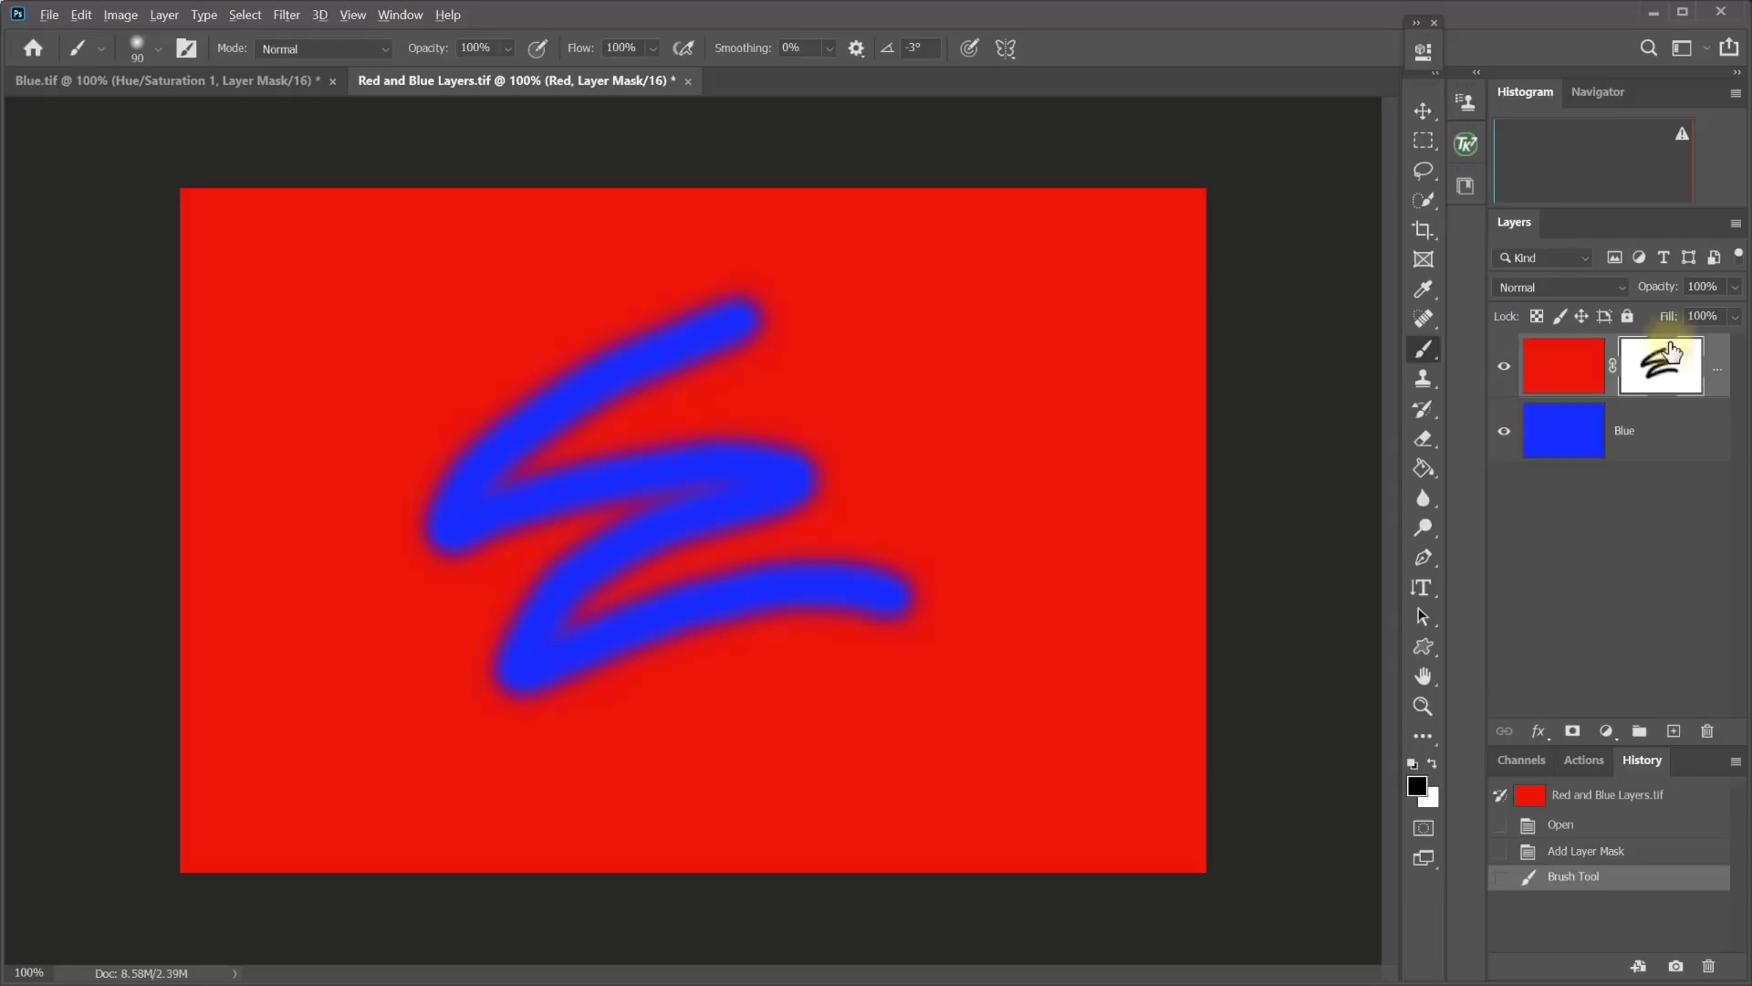
pyautogui.keyDown('alt'); pyautogui.click(1667, 369); pyautogui.keyUp('alt')
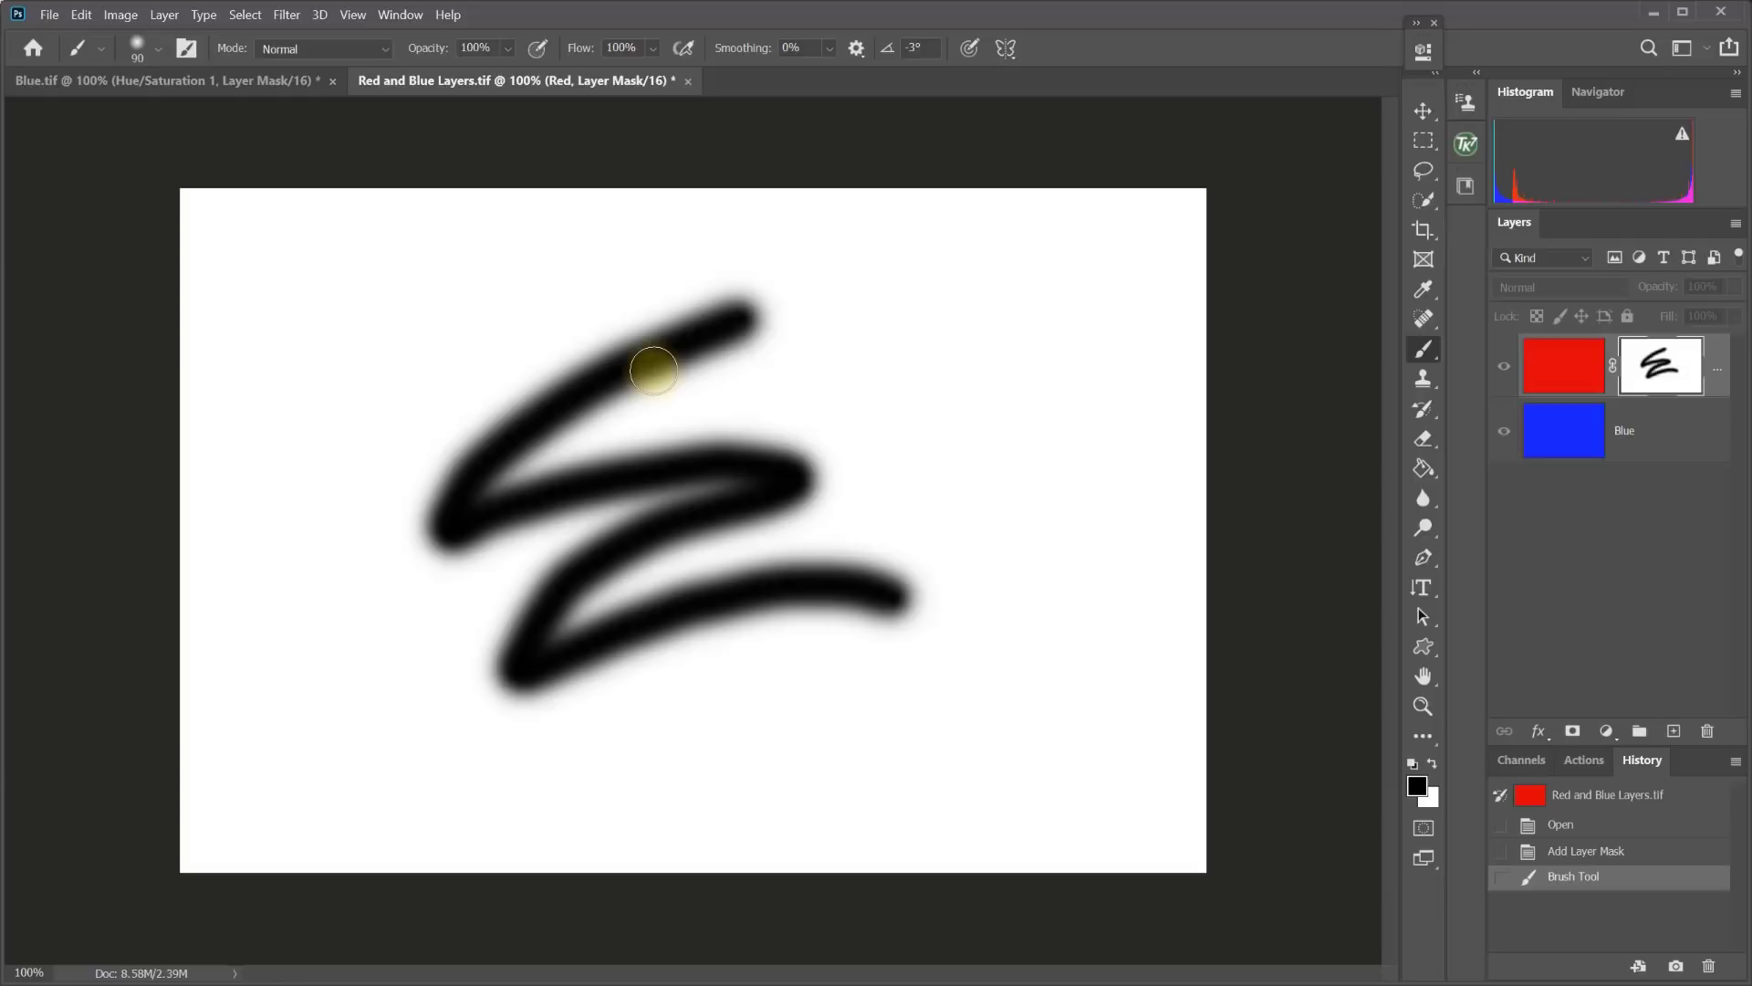
pyautogui.keyDown('alt'); pyautogui.click(1667, 363); pyautogui.keyUp('alt')
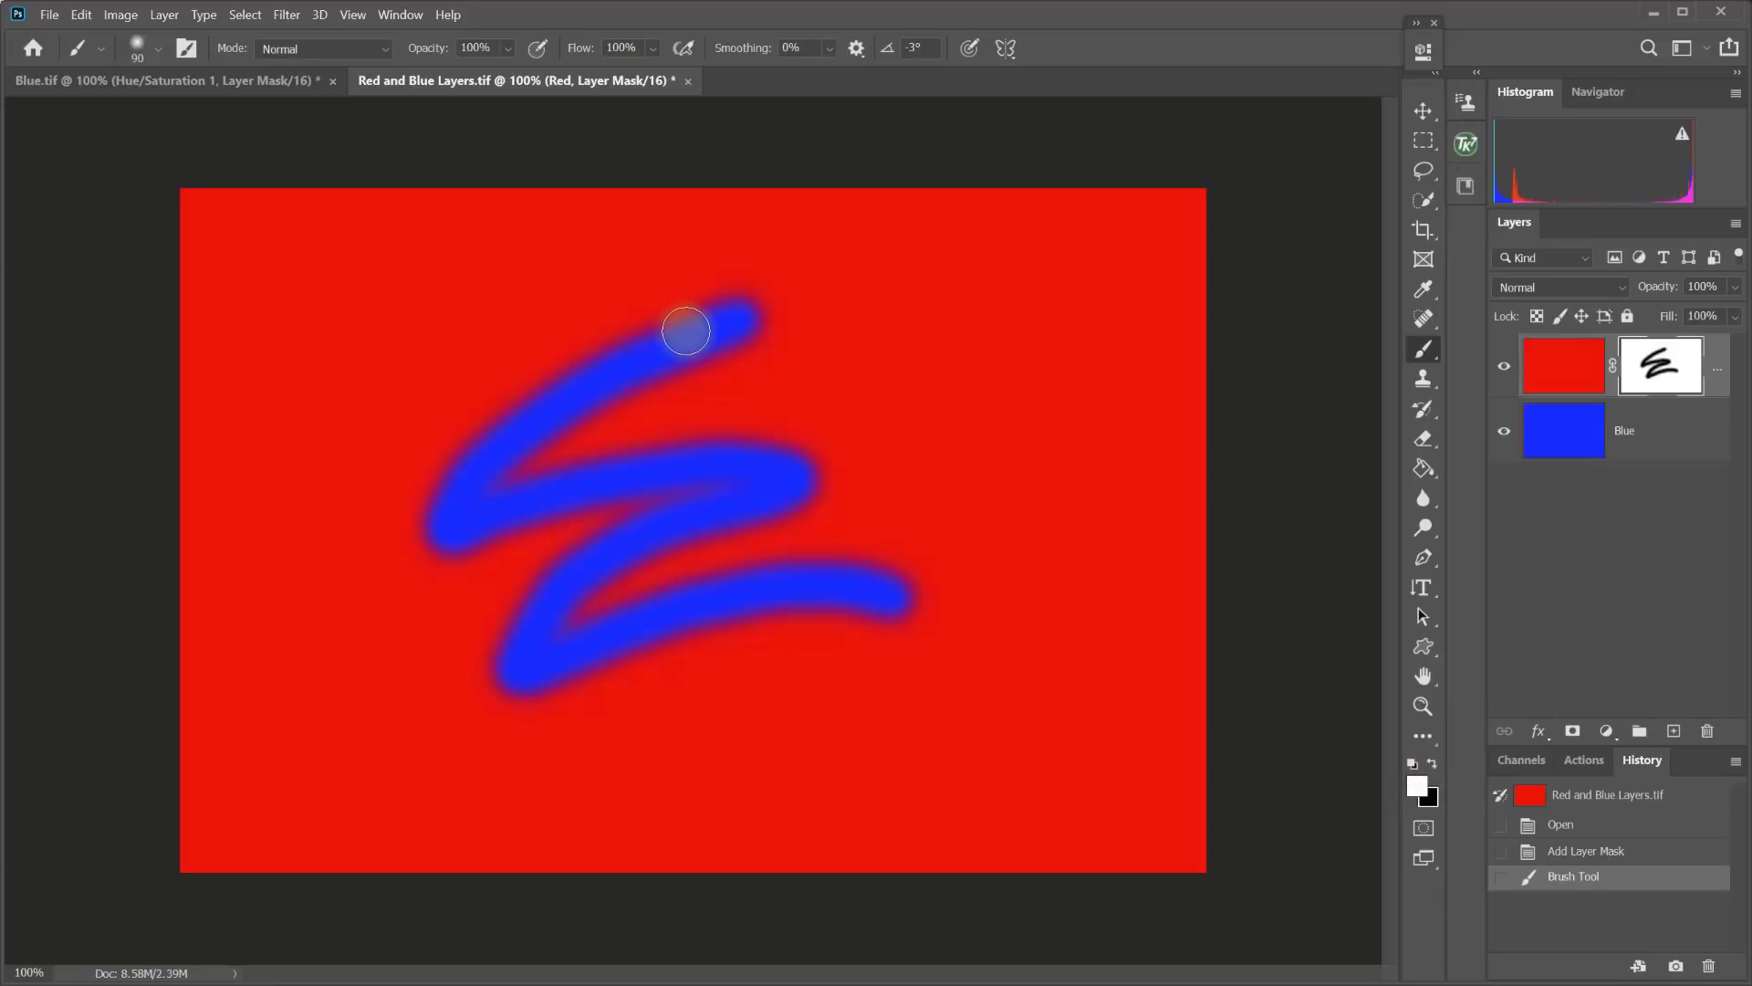
# Enlarge the brush to 300 px, paint white to restore red, then paint a broad grey swirl showing purple.
pyautogui.press(']')
pyautogui.press(']')
pyautogui.press(']')
pyautogui.press(']')
pyautogui.press(']')
pyautogui.press(']')
pyautogui.press(']')
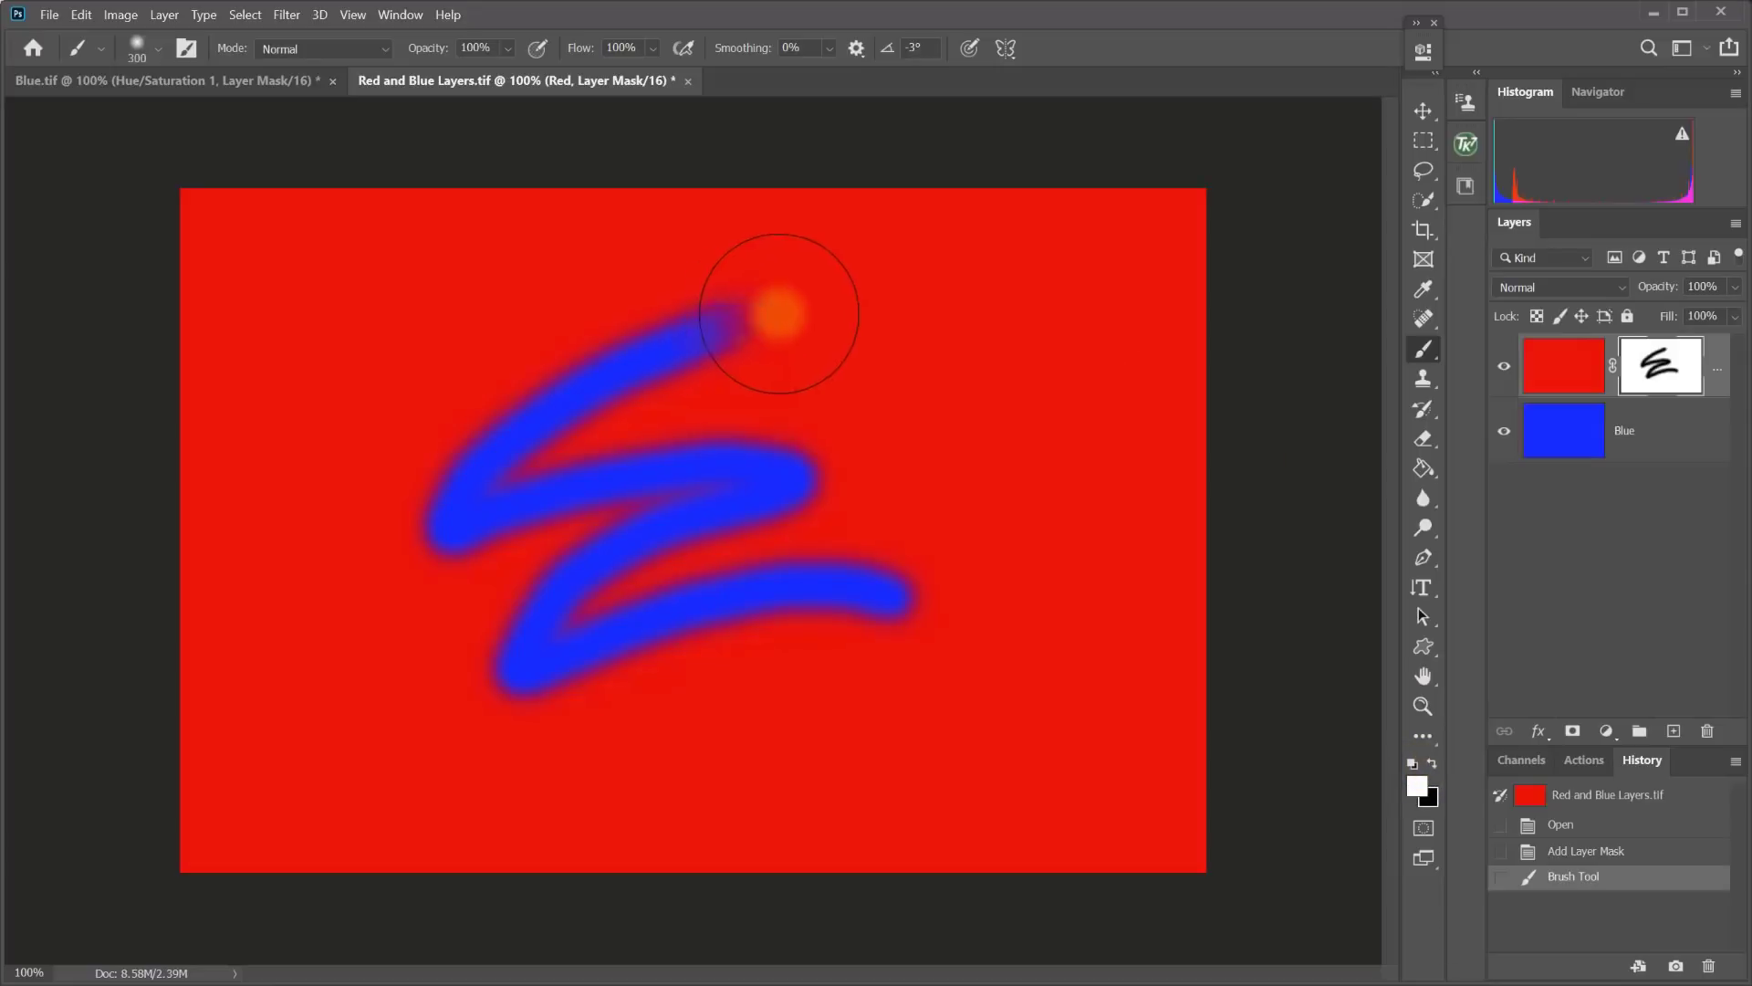
pyautogui.moveTo(779, 314)
pyautogui.mouseDown()
pyautogui.moveTo(576, 388)
pyautogui.moveTo(473, 494)
pyautogui.moveTo(808, 449)
pyautogui.moveTo(825, 470)
pyautogui.moveTo(387, 523)
pyautogui.moveTo(399, 591)
pyautogui.moveTo(721, 518)
pyautogui.moveTo(773, 546)
pyautogui.moveTo(504, 601)
pyautogui.moveTo(469, 692)
pyautogui.moveTo(720, 592)
pyautogui.moveTo(925, 592)
pyautogui.moveTo(599, 680)
pyautogui.moveTo(639, 685)
pyautogui.mouseUp()
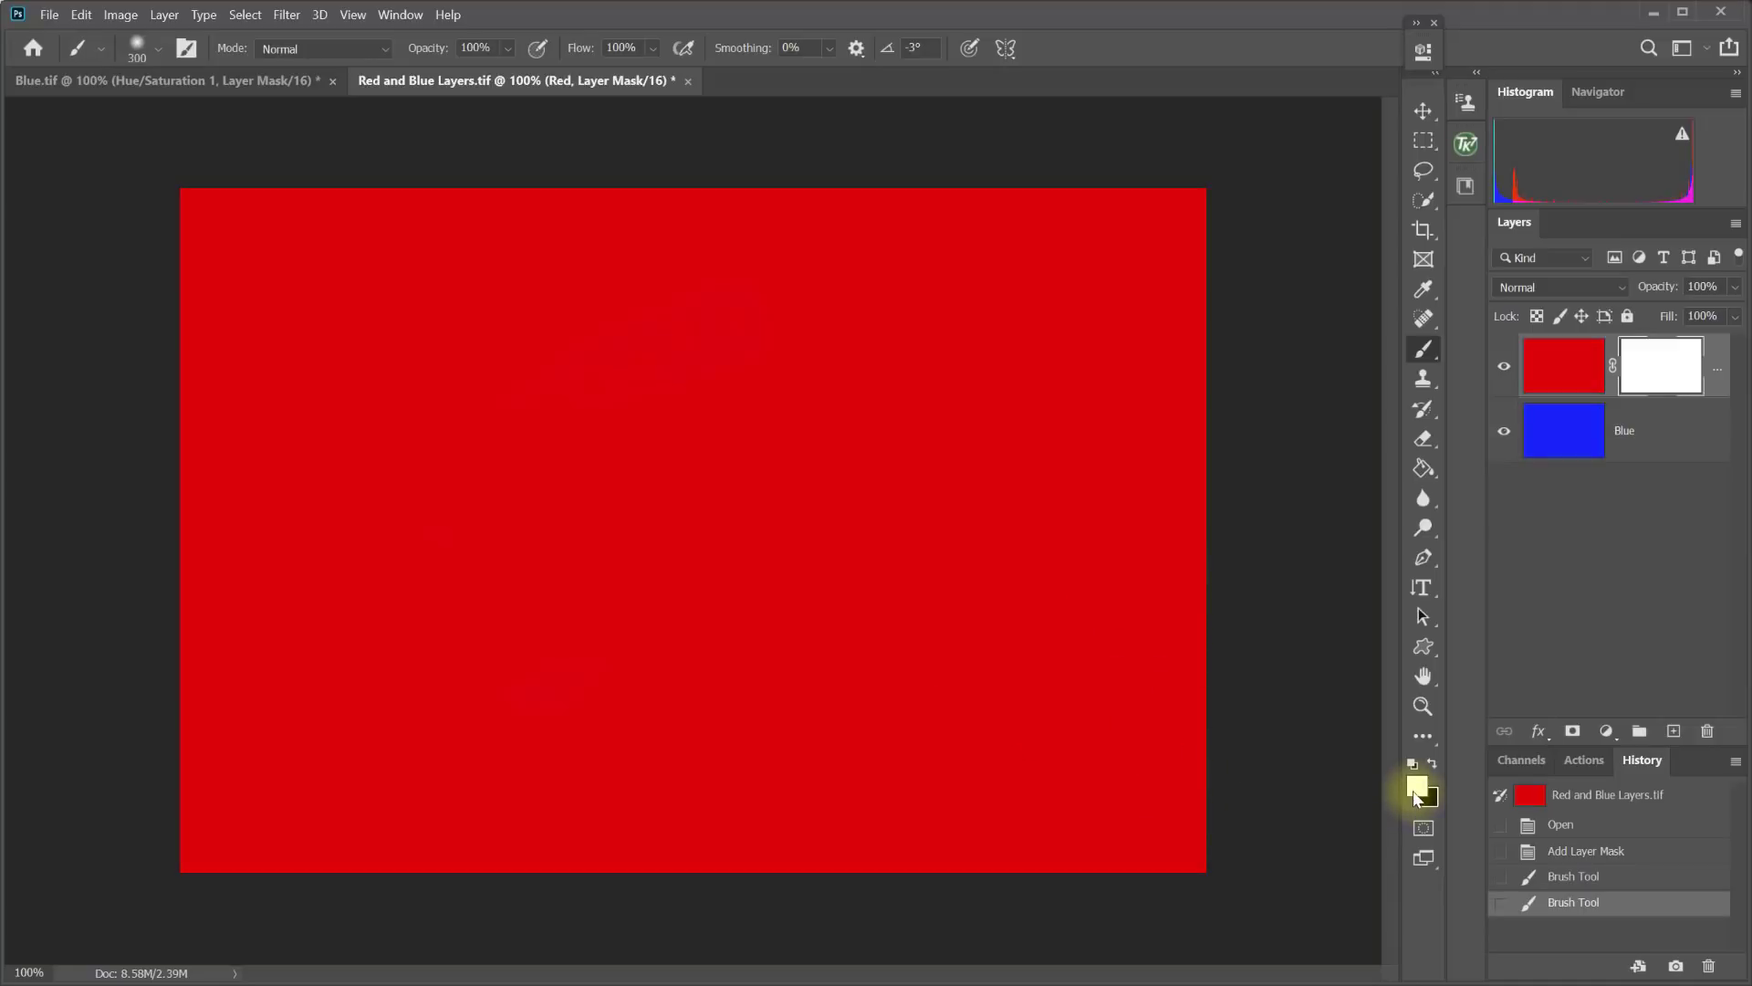
pyautogui.click(1416, 787)
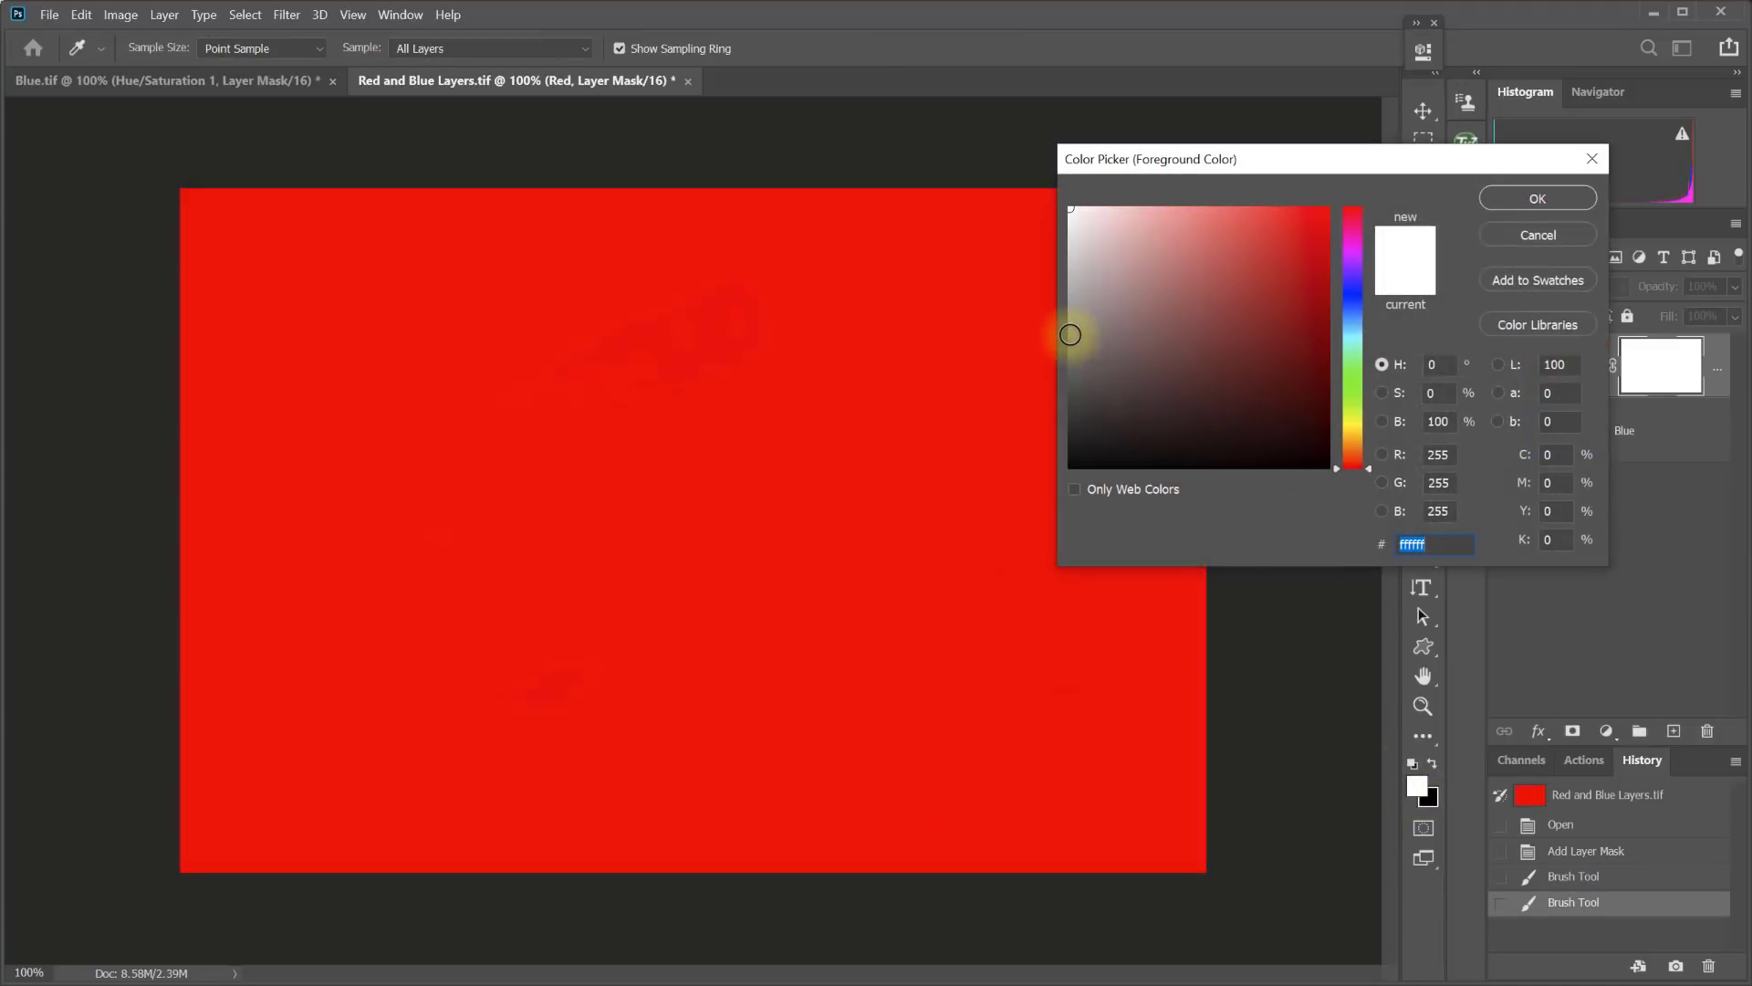
pyautogui.click(1515, 197)
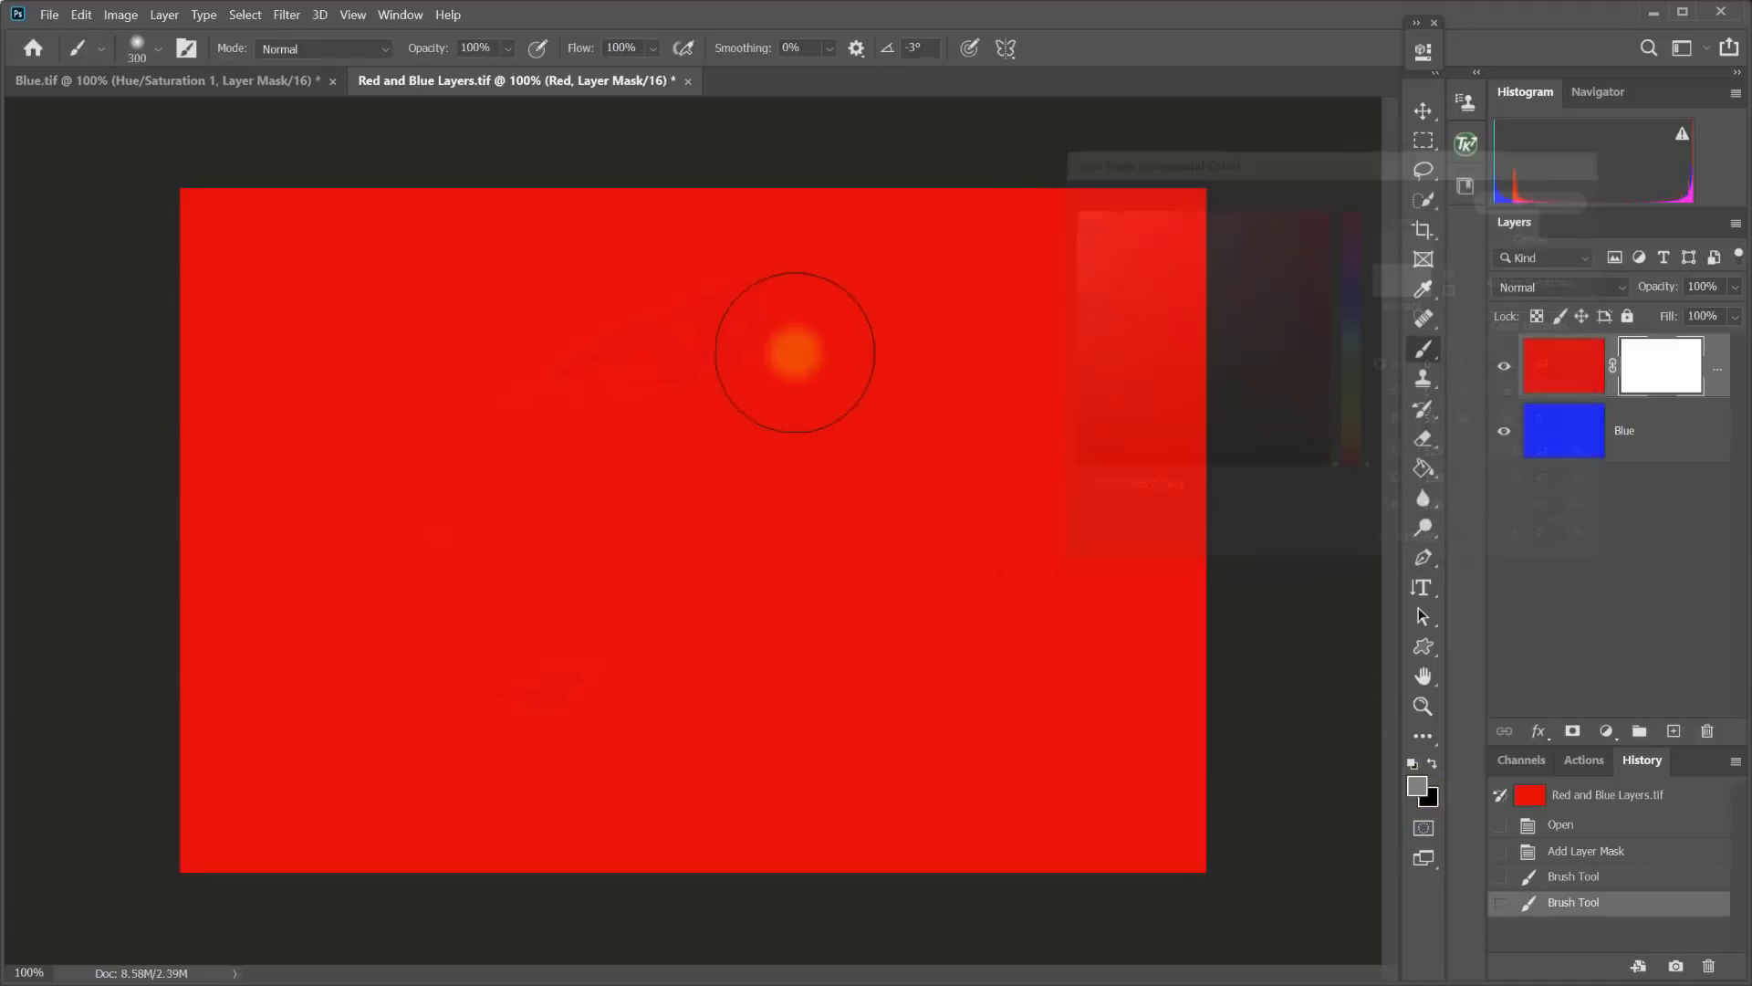
pyautogui.moveTo(820, 297)
pyautogui.mouseDown()
pyautogui.moveTo(646, 365)
pyautogui.moveTo(517, 448)
pyautogui.moveTo(410, 586)
pyautogui.moveTo(404, 634)
pyautogui.moveTo(652, 541)
pyautogui.moveTo(915, 490)
pyautogui.moveTo(1023, 512)
pyautogui.moveTo(872, 624)
pyautogui.moveTo(808, 752)
pyautogui.mouseUp()
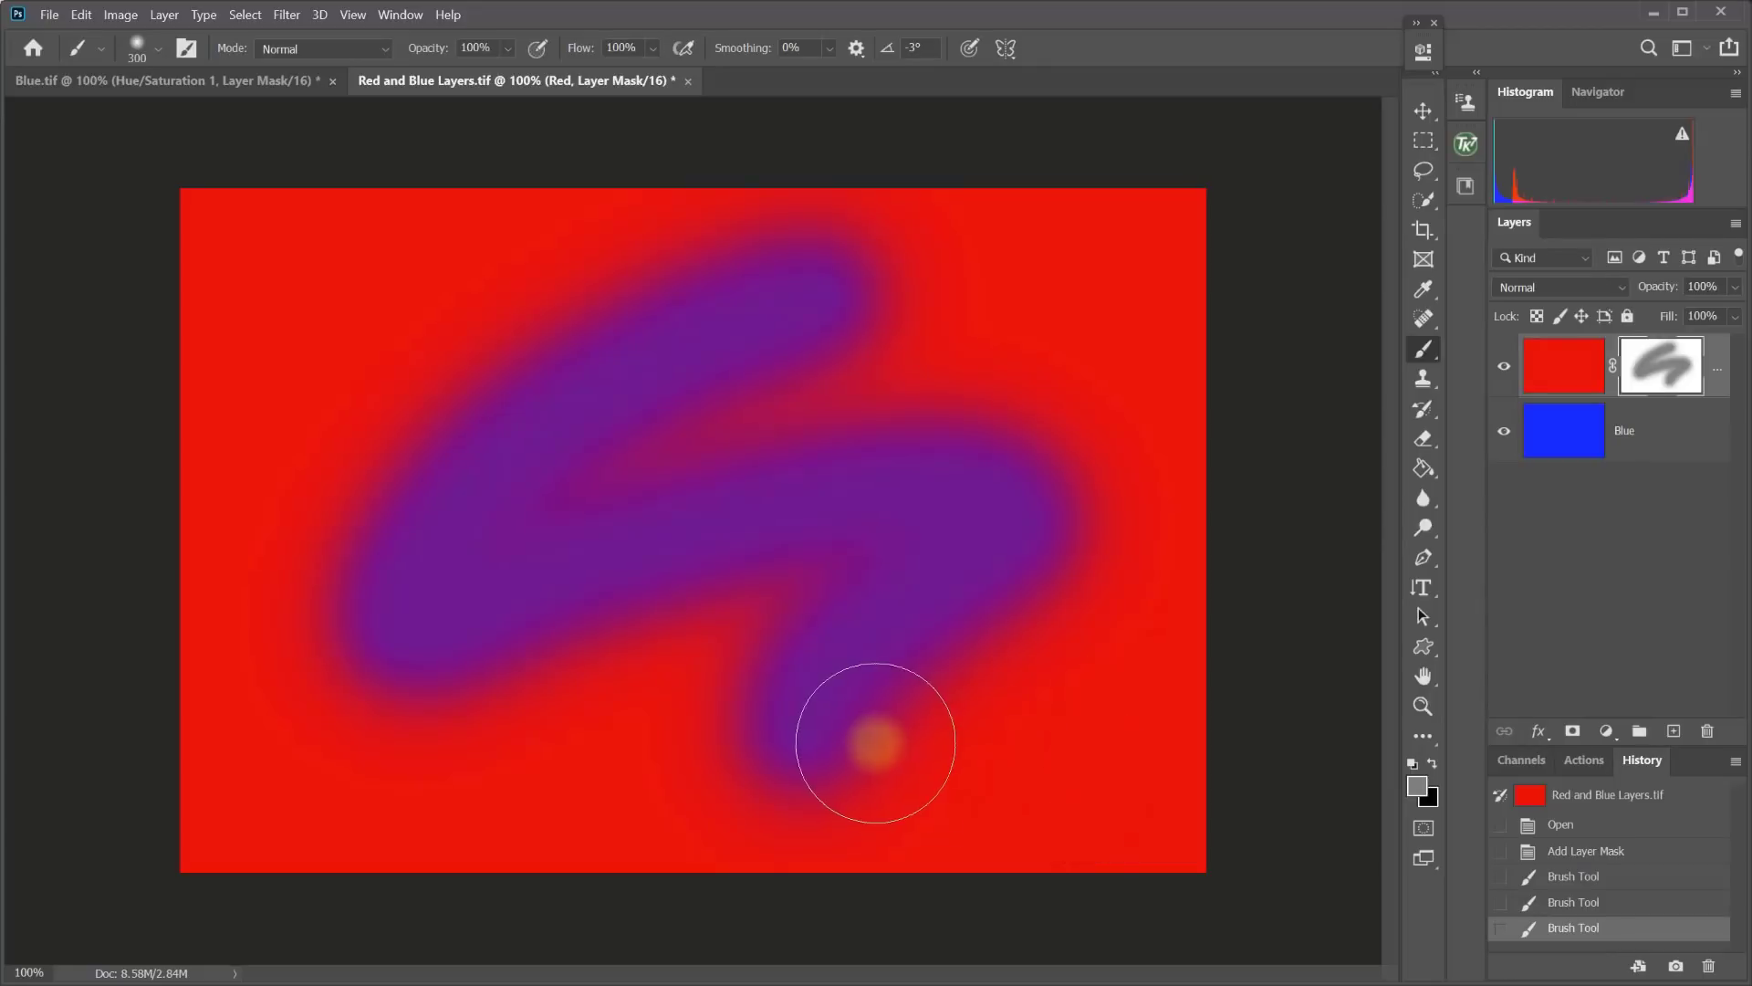
# On the seascape photo, set a 1600 px brush painting black at 50% opacity.
pyautogui.press('x')
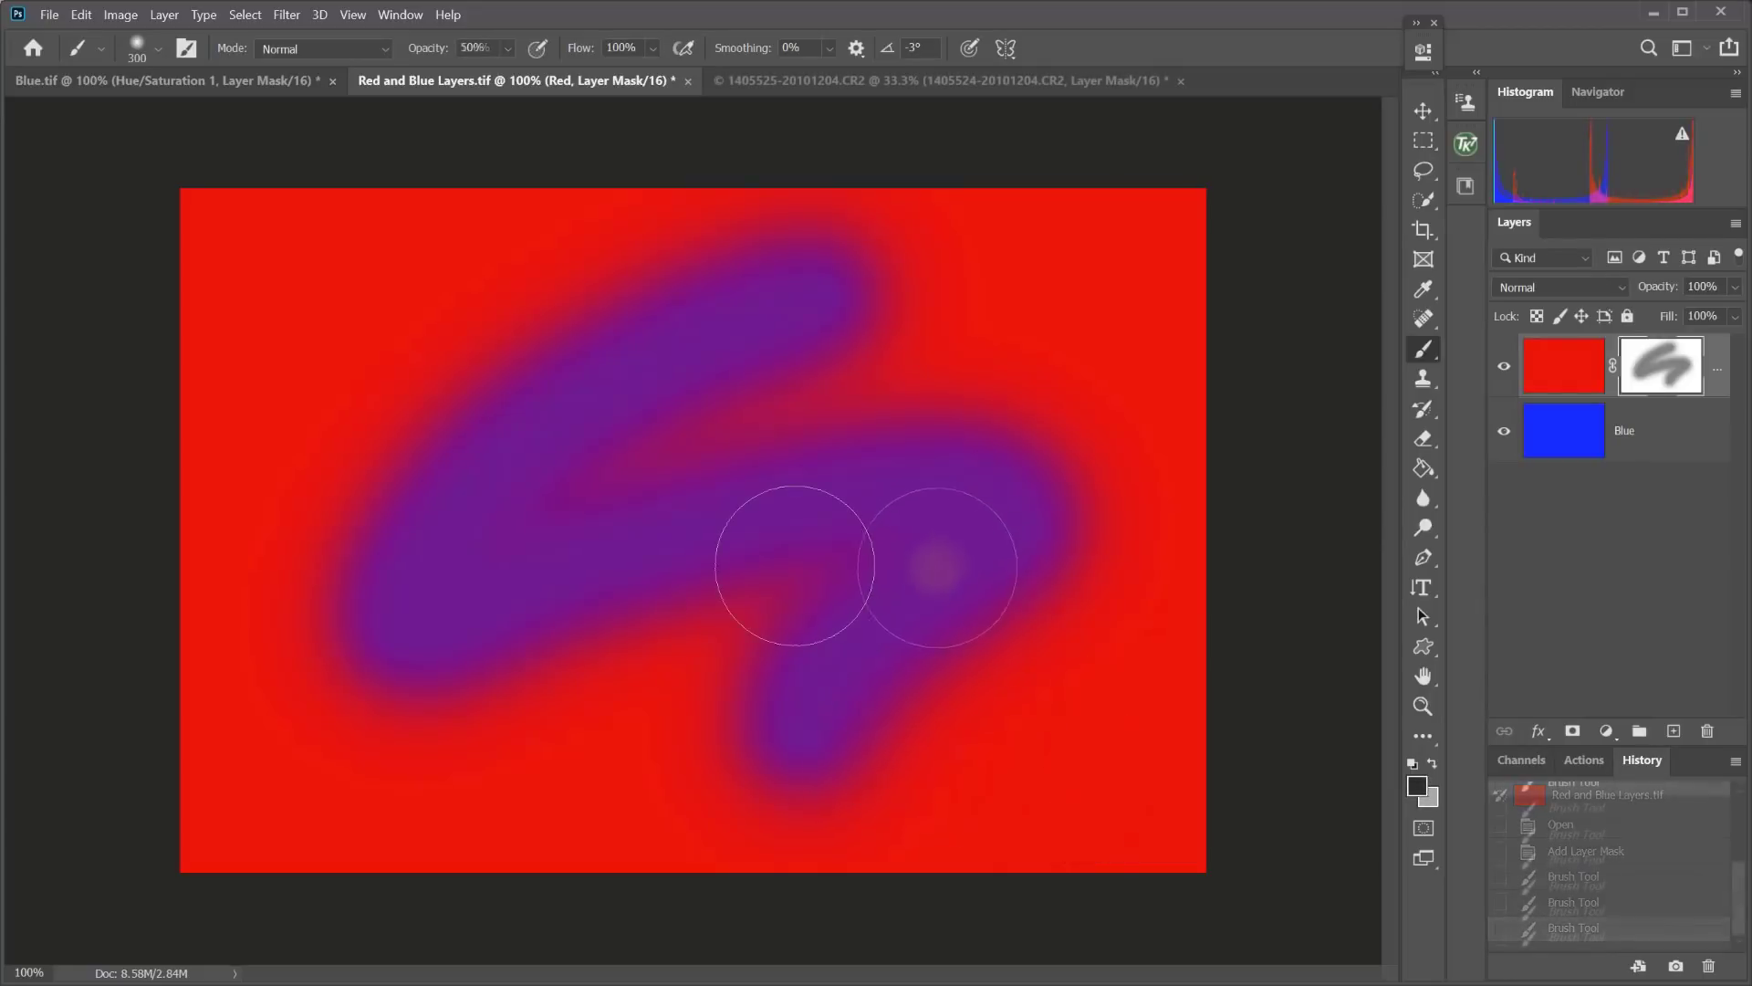
pyautogui.press('5')
pyautogui.click(946, 87)
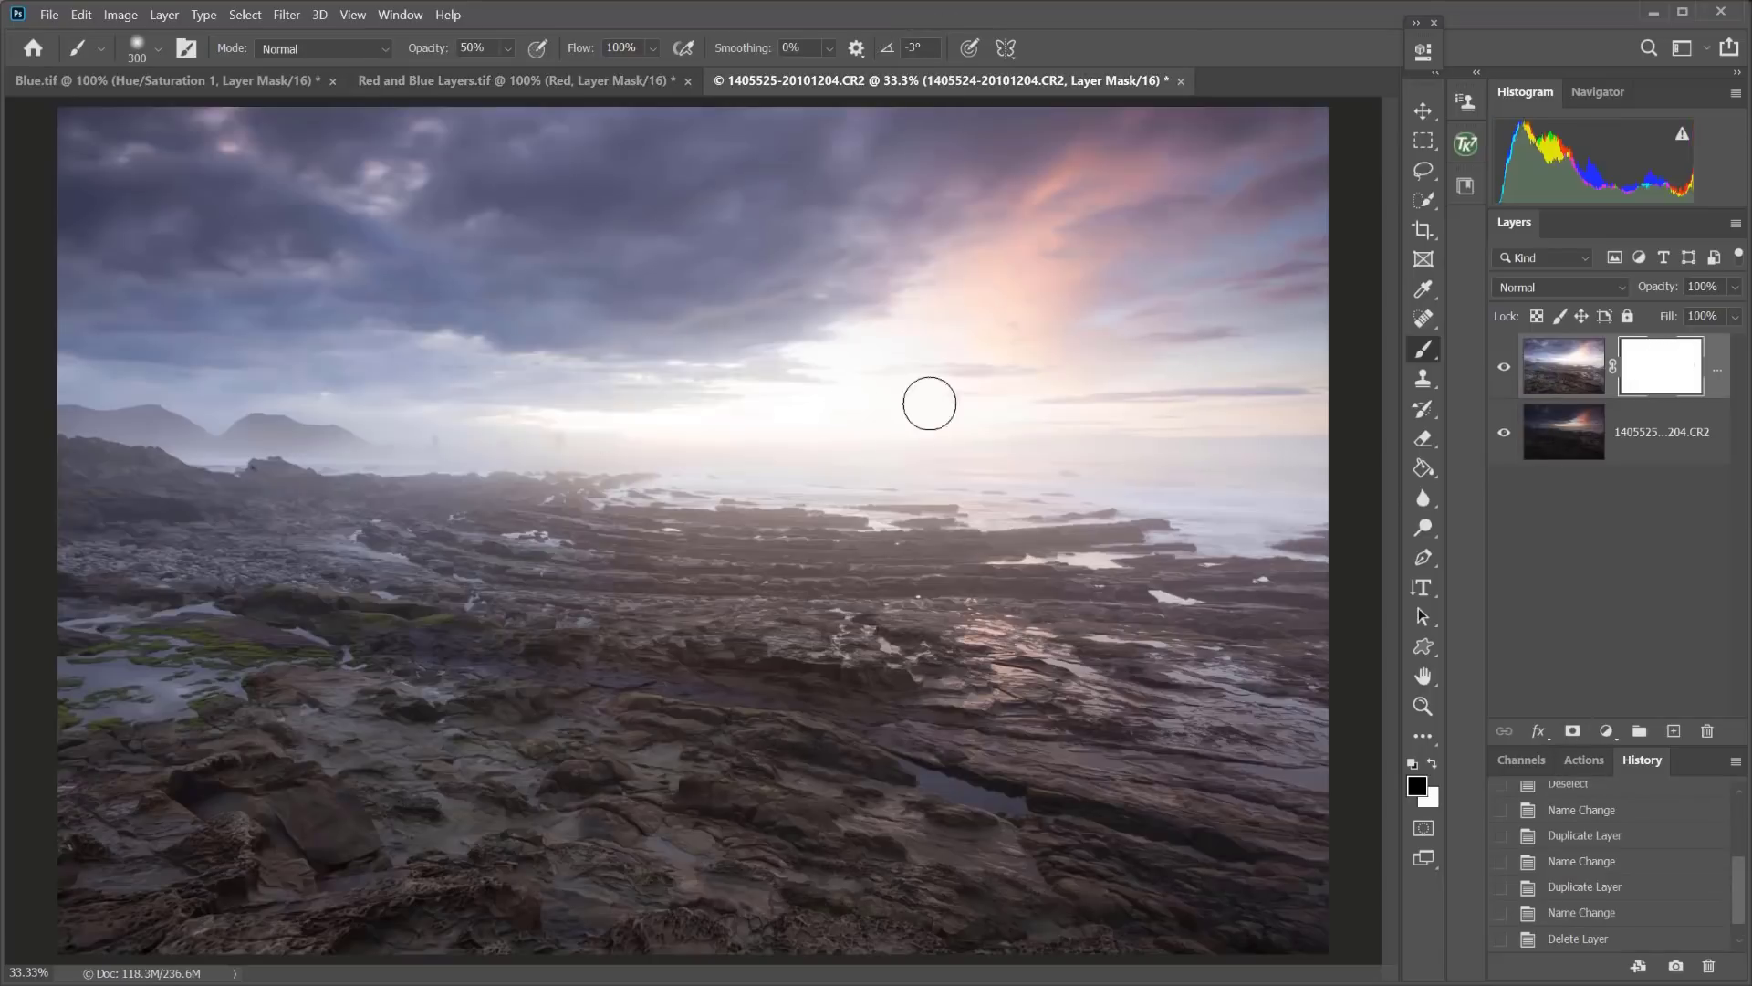
pyautogui.press(']')
pyautogui.press(']')
pyautogui.press(']')
pyautogui.press(']')
pyautogui.press(']')
pyautogui.press(']')
pyautogui.press(']')
pyautogui.press(']')
pyautogui.press(']')
pyautogui.press(']')
pyautogui.press(']')
pyautogui.press(']')
pyautogui.press(']')
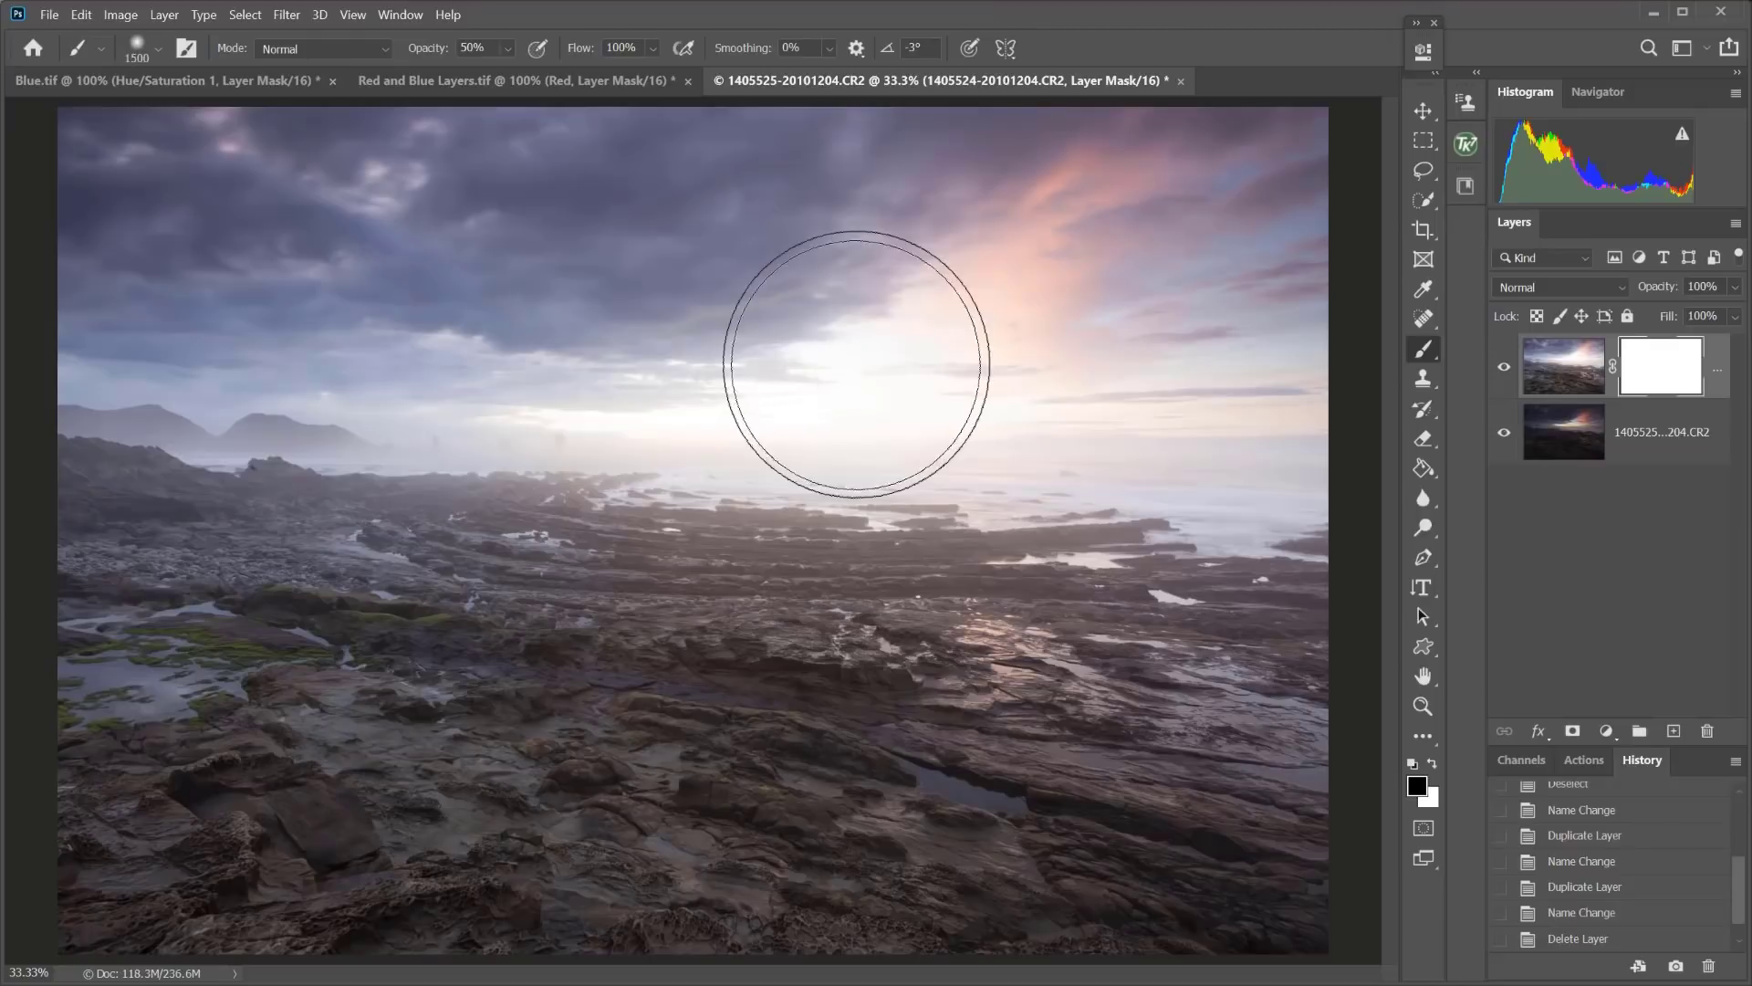
# Compare the two exposures, then paint half-strength black across the sky on the top layer's mask.
pyautogui.click(1503, 367)
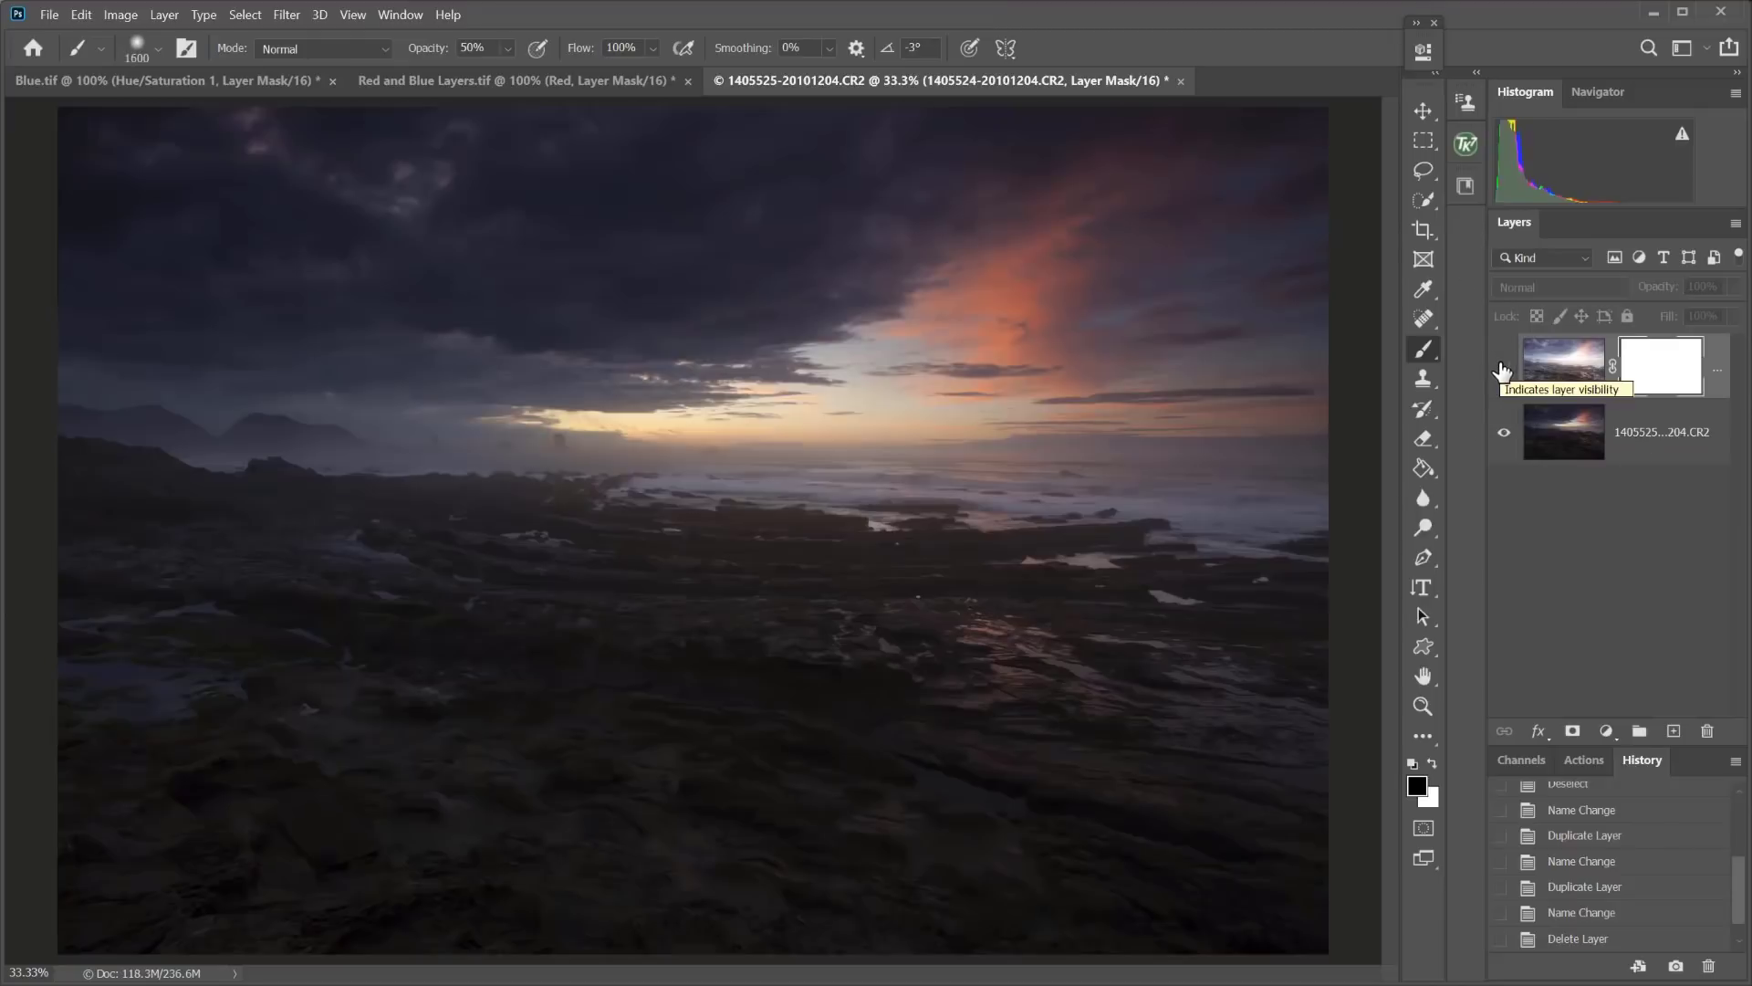
pyautogui.click(1503, 367)
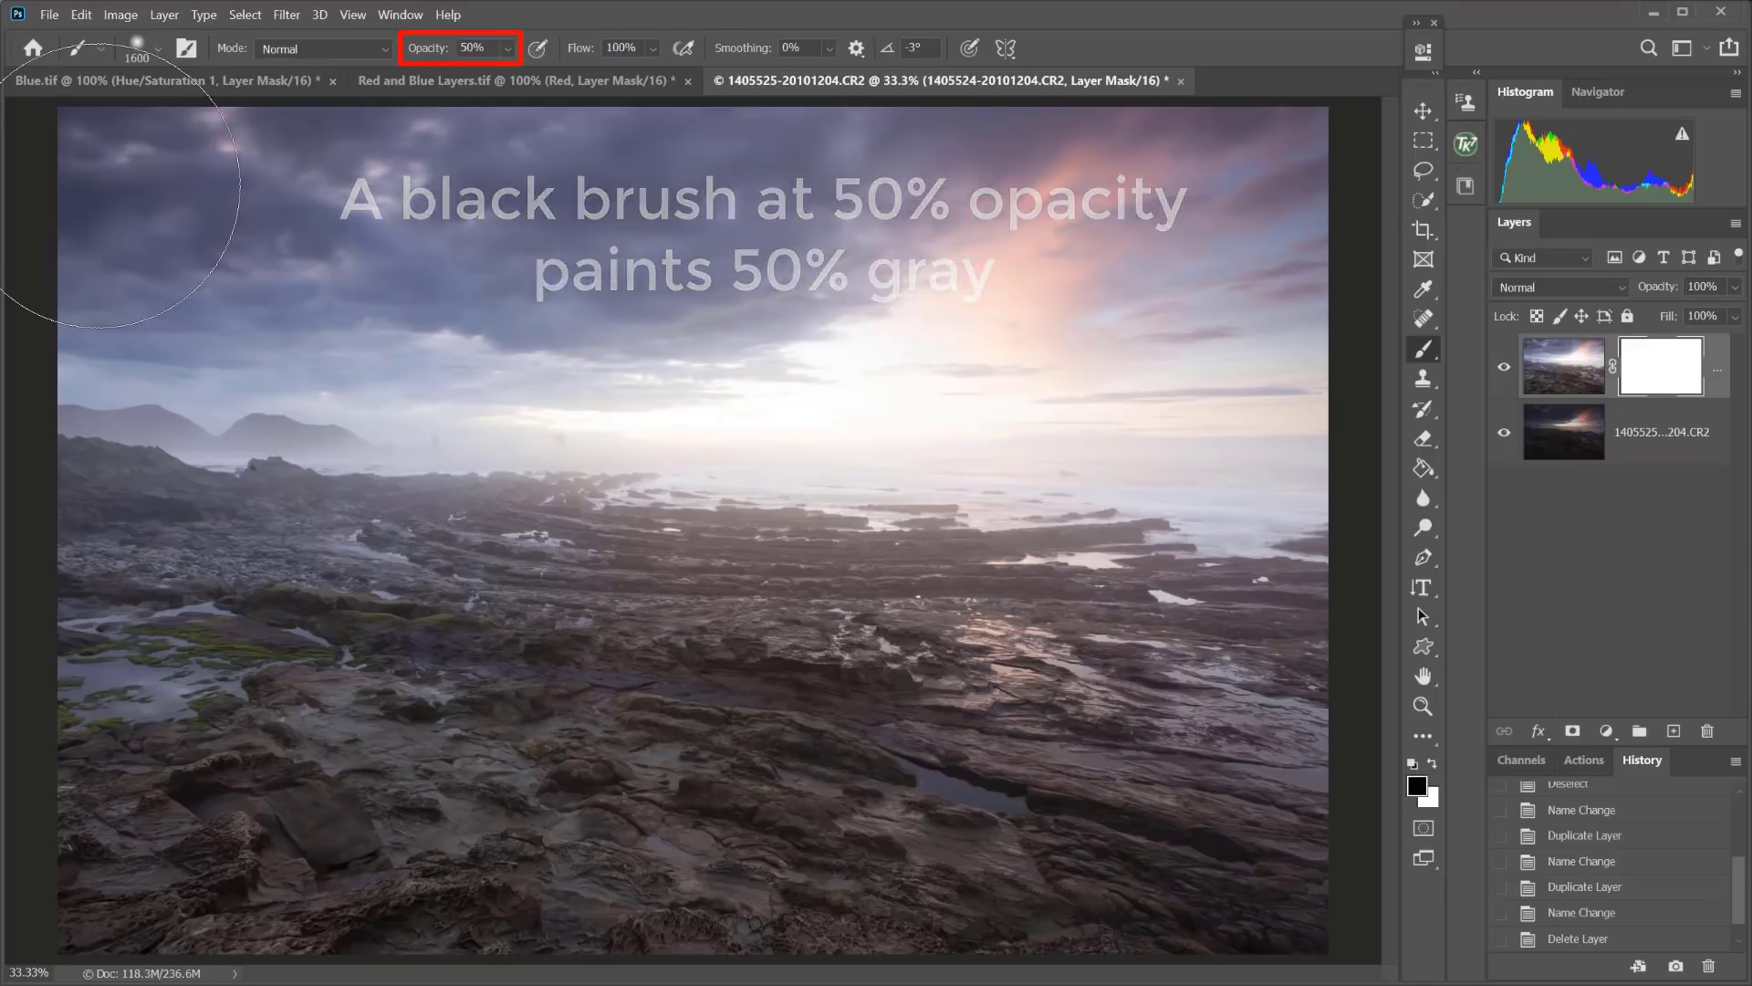
pyautogui.moveTo(37, 187)
pyautogui.mouseDown()
pyautogui.moveTo(1291, 176)
pyautogui.moveTo(59, 234)
pyautogui.moveTo(1004, 336)
pyautogui.moveTo(995, 238)
pyautogui.moveTo(58, 293)
pyautogui.moveTo(274, 306)
pyautogui.mouseUp()
pyautogui.moveTo(430, 313)
pyautogui.mouseDown()
pyautogui.moveTo(1296, 336)
pyautogui.moveTo(809, 363)
pyautogui.moveTo(268, 353)
pyautogui.moveTo(57, 375)
pyautogui.moveTo(1120, 356)
pyautogui.moveTo(1293, 260)
pyautogui.moveTo(957, 184)
pyautogui.moveTo(327, 186)
pyautogui.moveTo(249, 236)
pyautogui.moveTo(398, 355)
pyautogui.moveTo(884, 366)
pyautogui.moveTo(1256, 347)
pyautogui.moveTo(1327, 241)
pyautogui.moveTo(1364, 599)
pyautogui.moveTo(1396, 618)
pyautogui.mouseUp()
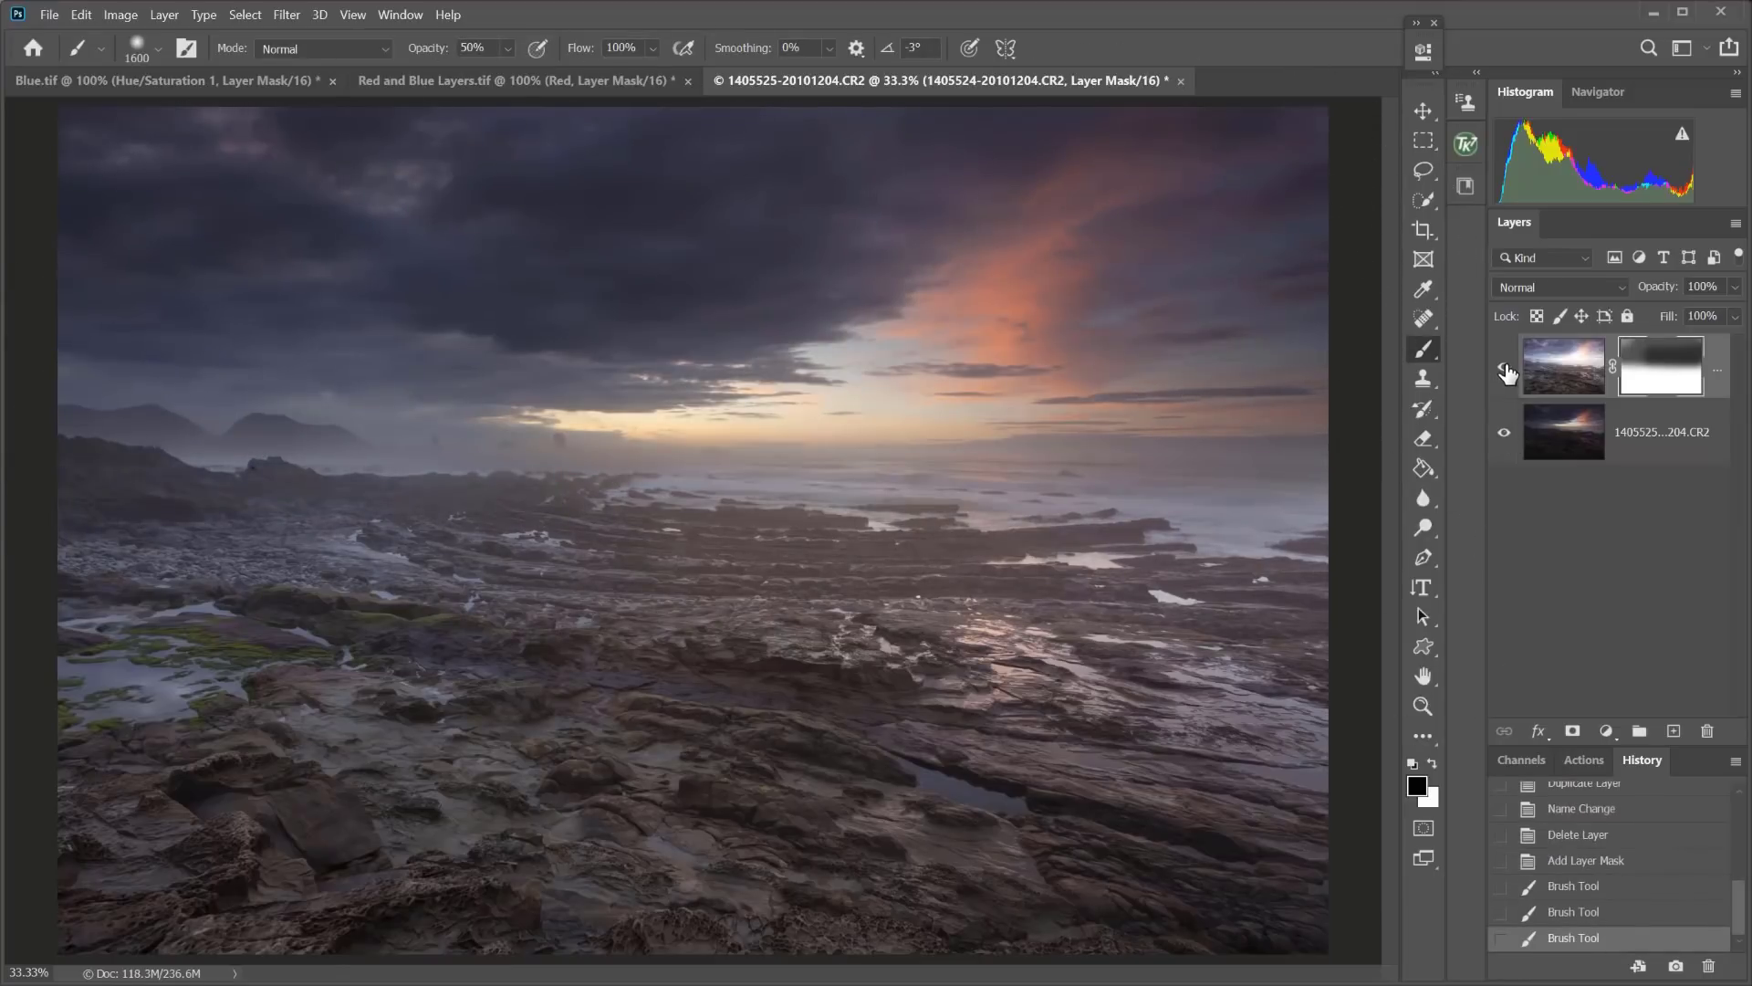